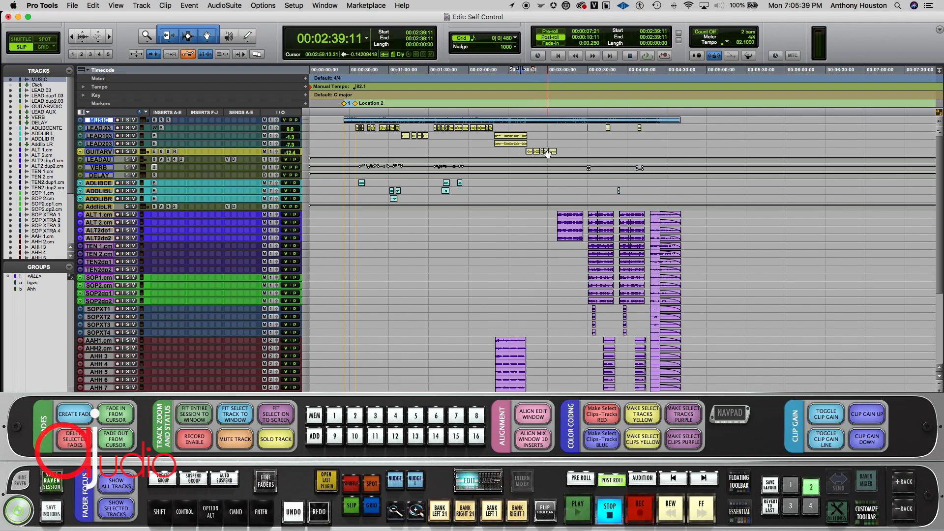
Step: Look over the background vocal clips and the full track list from MUSIC down to Master 1
click(573, 220)
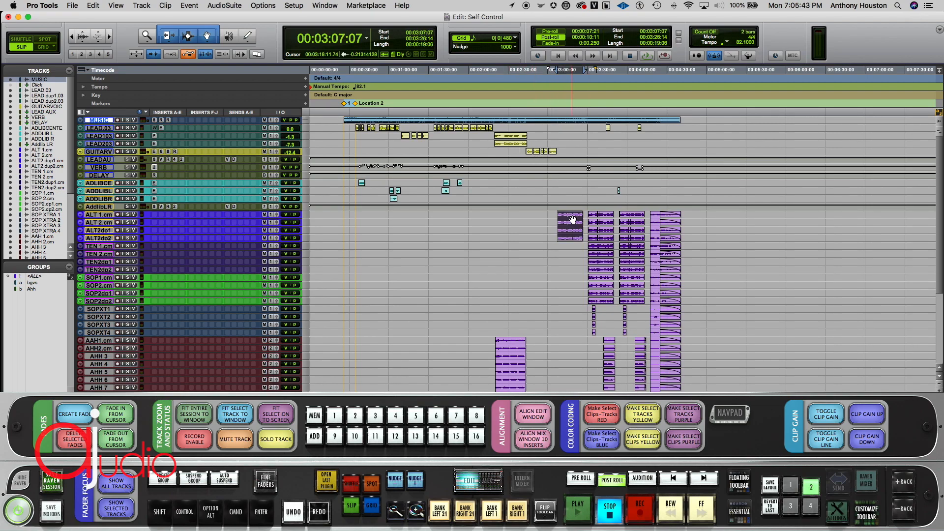
click(601, 219)
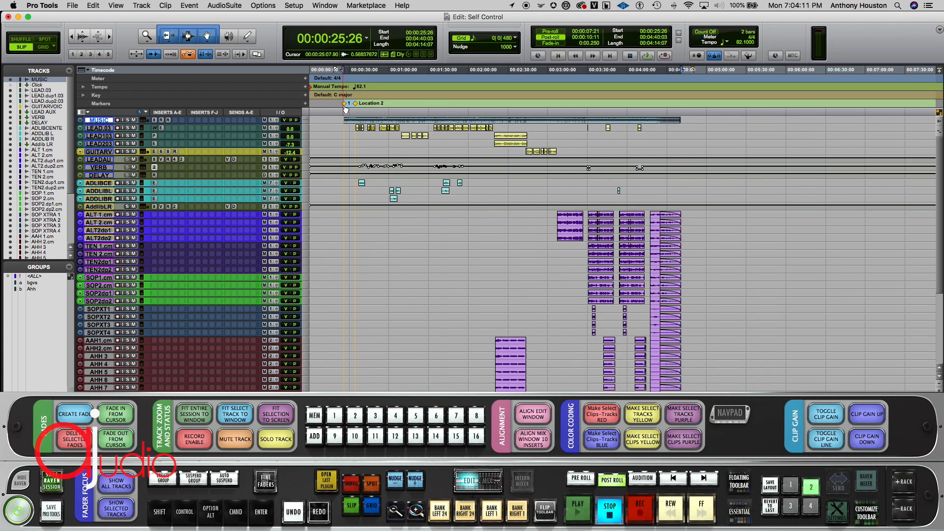
scroll(338, 144, down, 1)
scroll(339, 143, down, 3)
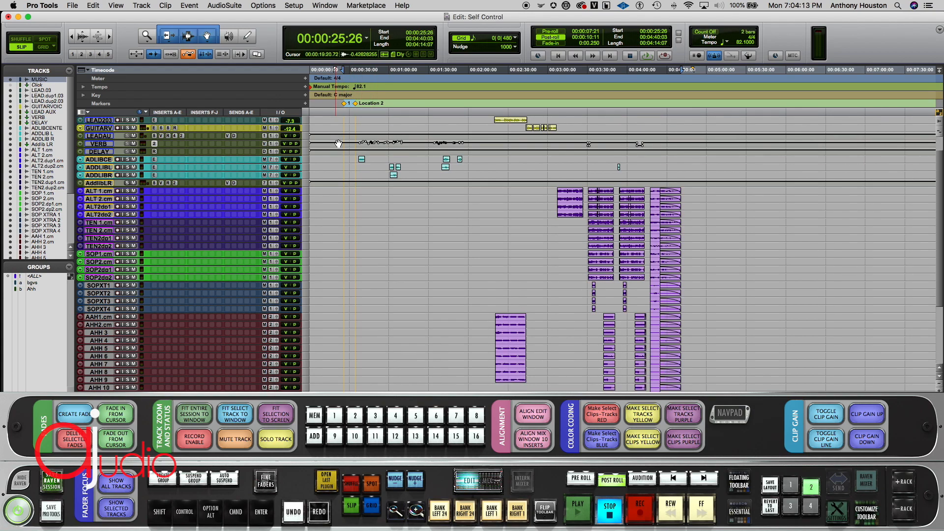
scroll(348, 134, down, 8)
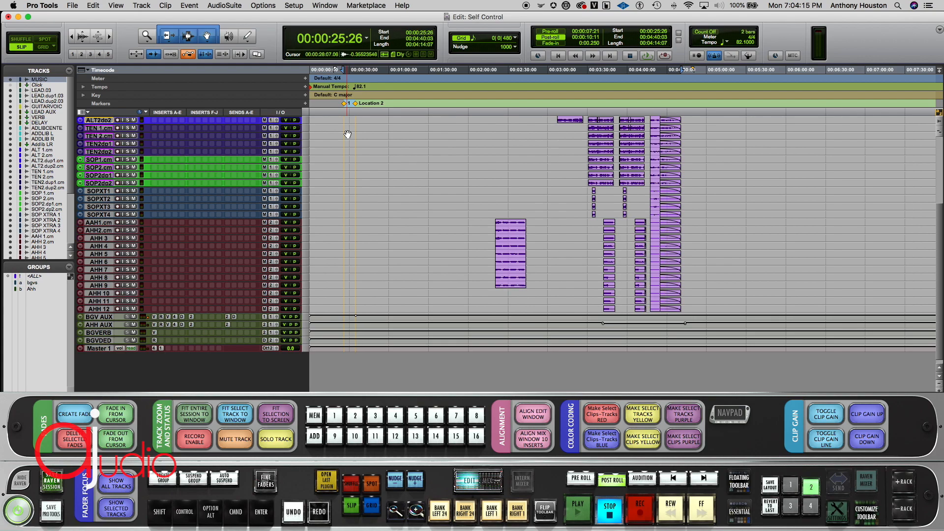
scroll(348, 134, up, 12)
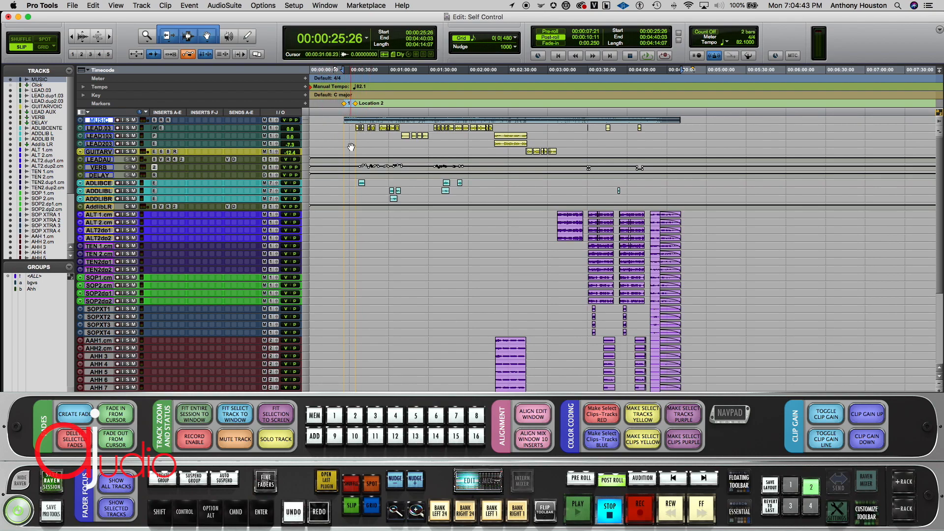
Step: Highlight the first verse's VERB automation and the GUITARVOIC clips to review the lead vocal layout
drag(356, 169, 407, 168)
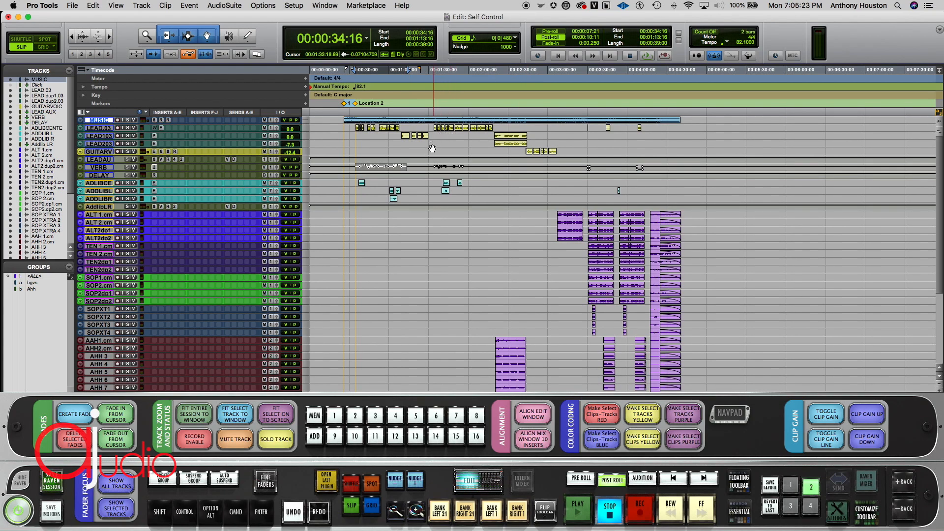
mouse_move(524, 152)
mouse_down()
mouse_move(560, 152)
mouse_move(520, 152)
mouse_up()
click(562, 152)
click(518, 152)
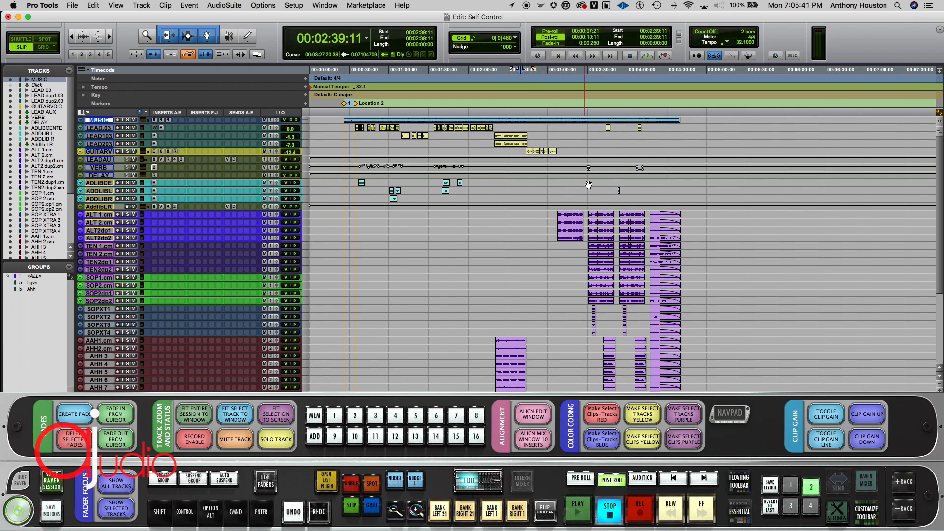
Step: Select the ALT and background vocal sections one after another through the ending, and review the AHH and aux tracks
click(573, 219)
click(603, 219)
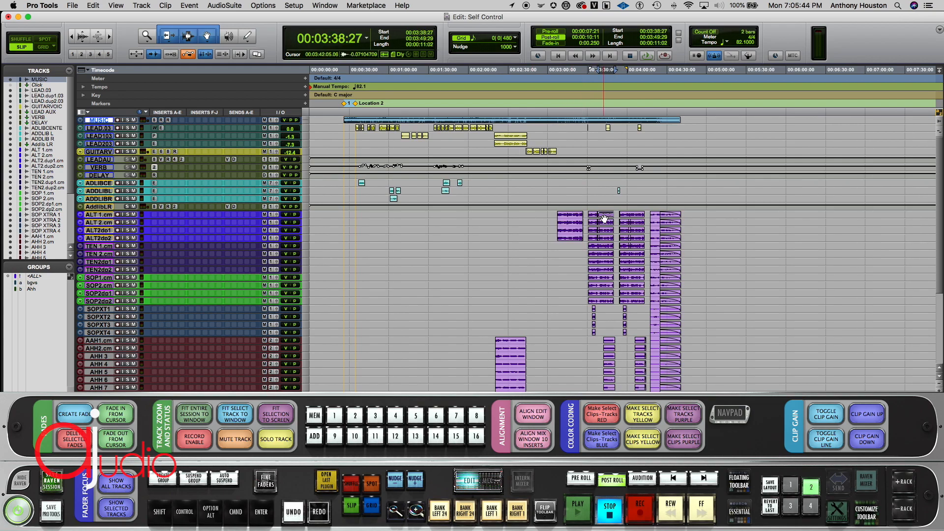
click(634, 220)
click(657, 220)
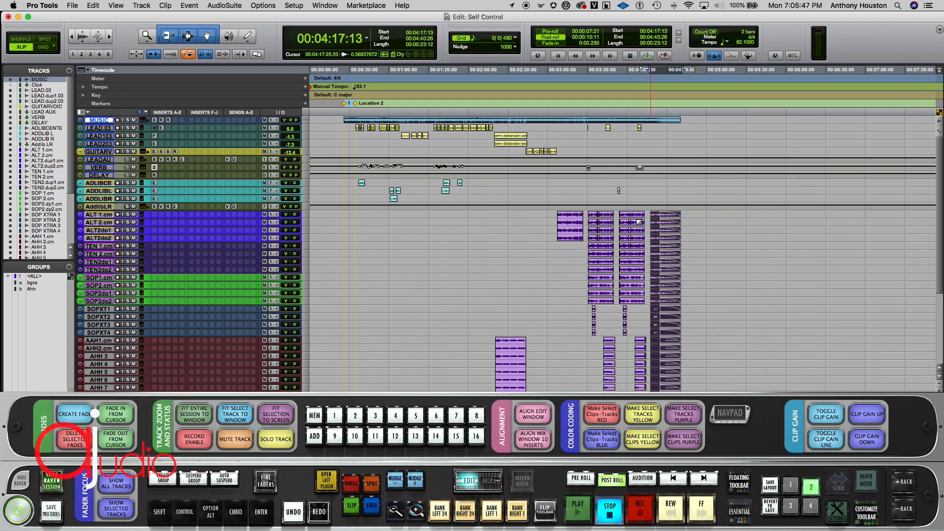
scroll(550, 254, down, 3)
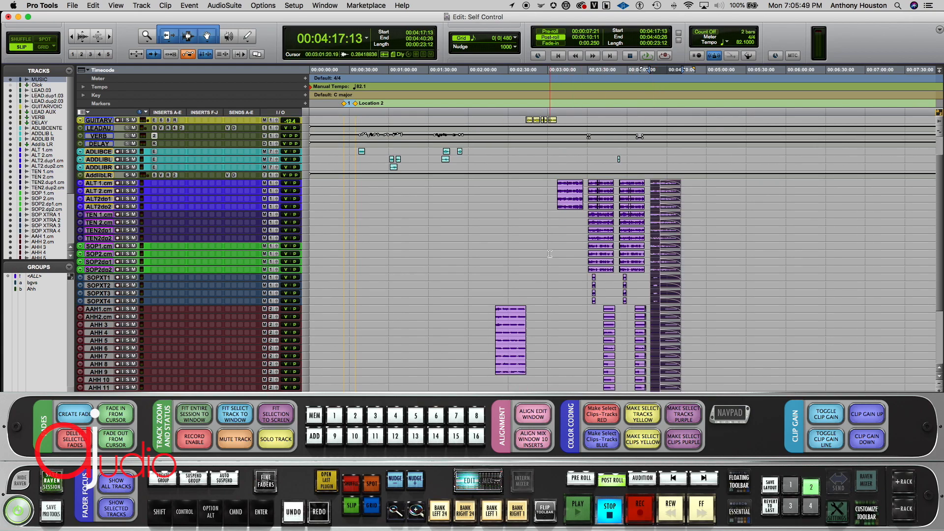
scroll(550, 254, down, 3)
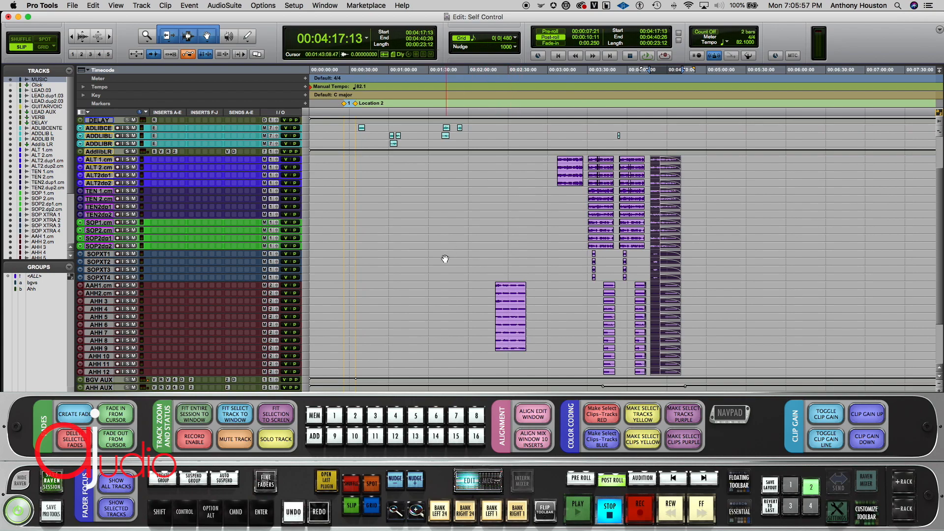
scroll(442, 262, up, 3)
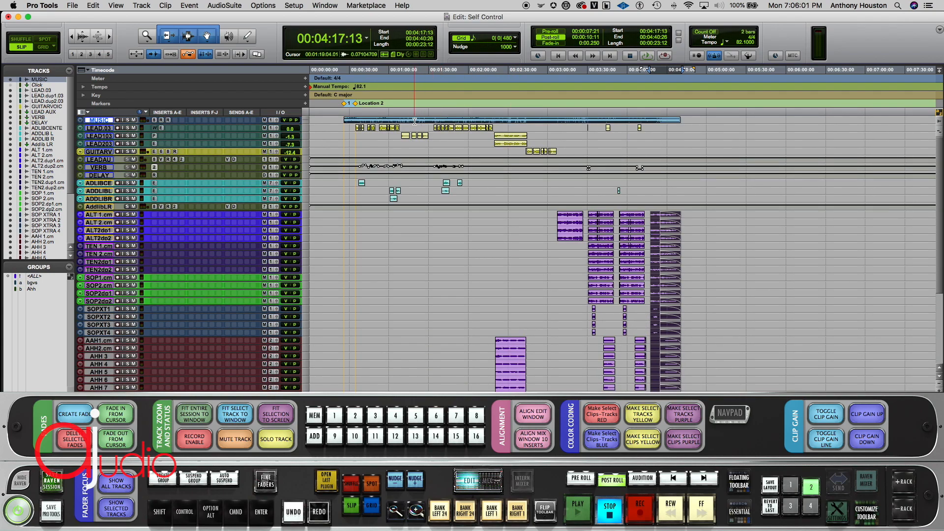
Step: Play the song from the start of the MUSIC clip and raise the LEAD203 track volume to -6.6 dB
click(415, 122)
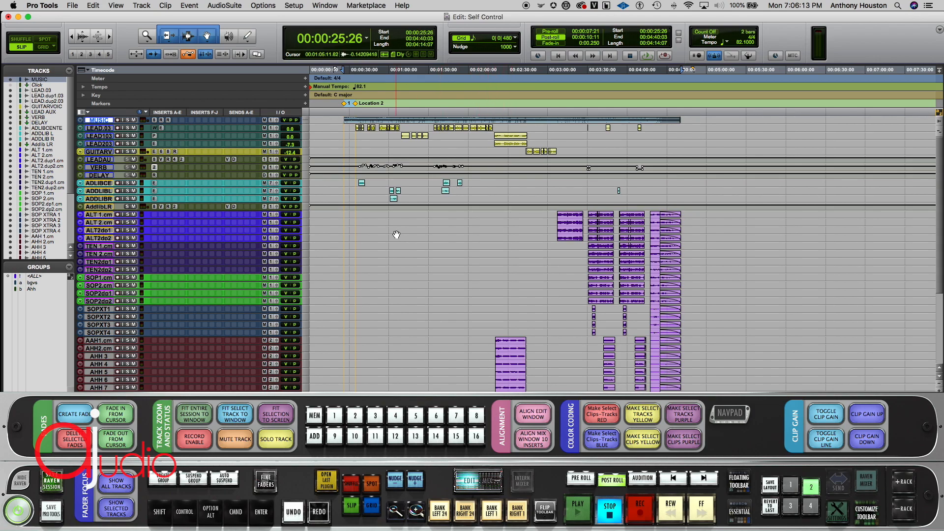
key(space)
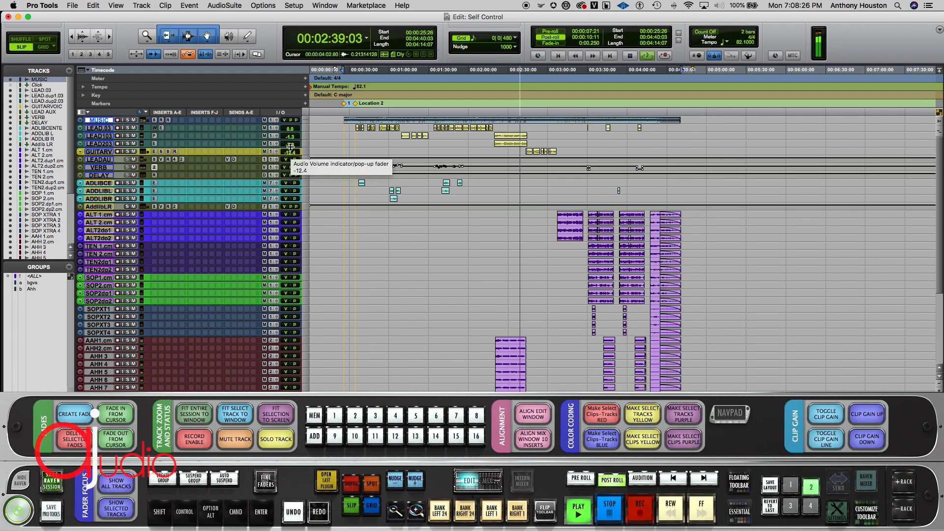
drag(291, 147, 293, 147)
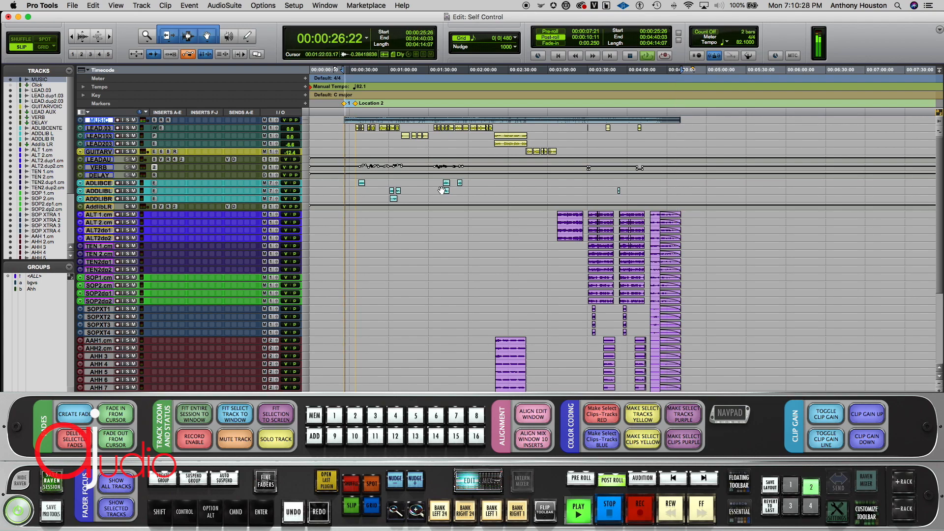
key(space)
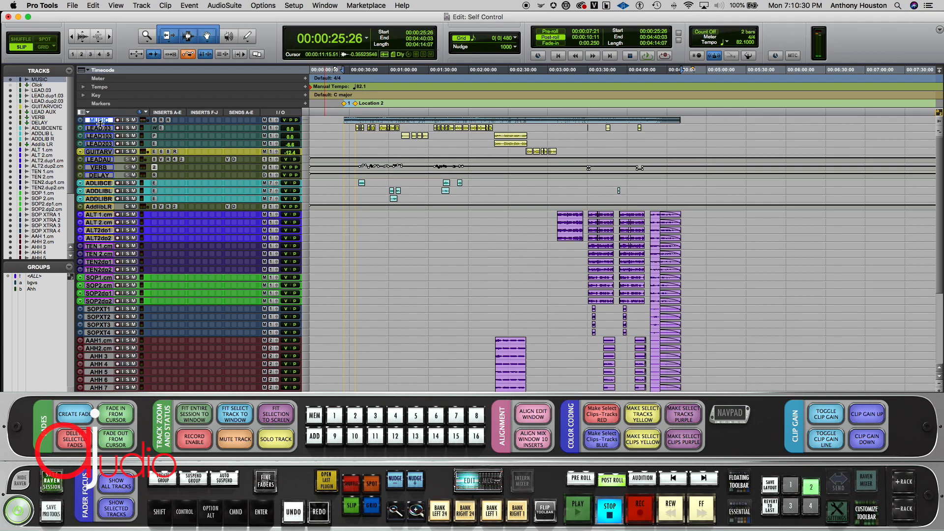
Step: Enlarge the track heights of MUSIC and LEAD.03 to show their waveforms and inserts
drag(102, 125, 103, 165)
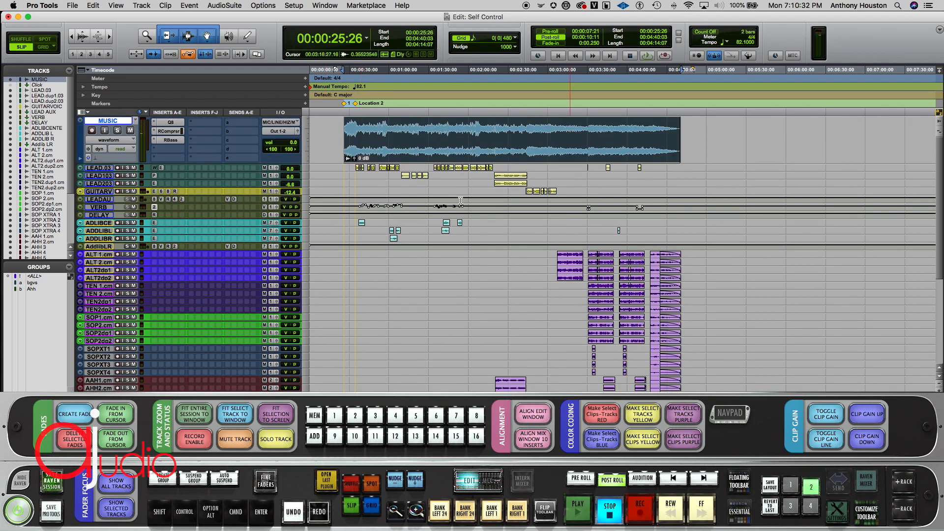
drag(95, 171, 95, 240)
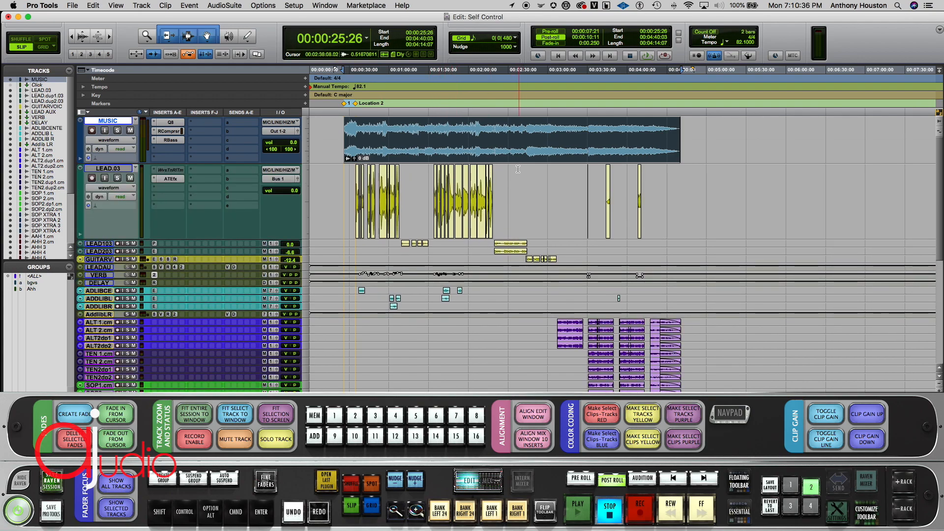
Step: Lower the clip gain of the last LEAD.03 clip to -4.6 dB
key(t)
key(t)
scroll(534, 173, right, 2)
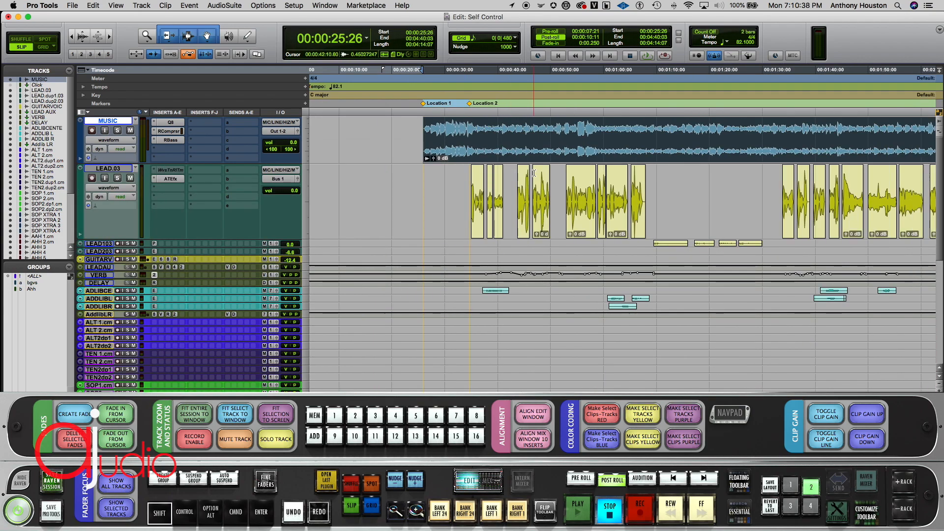
scroll(534, 173, right, 15)
scroll(491, 206, left, 1)
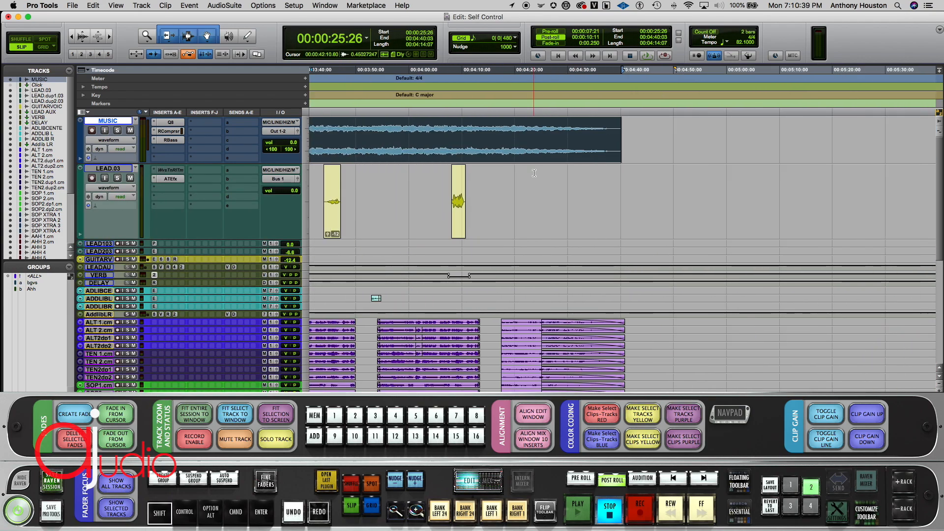
click(453, 234)
key(t)
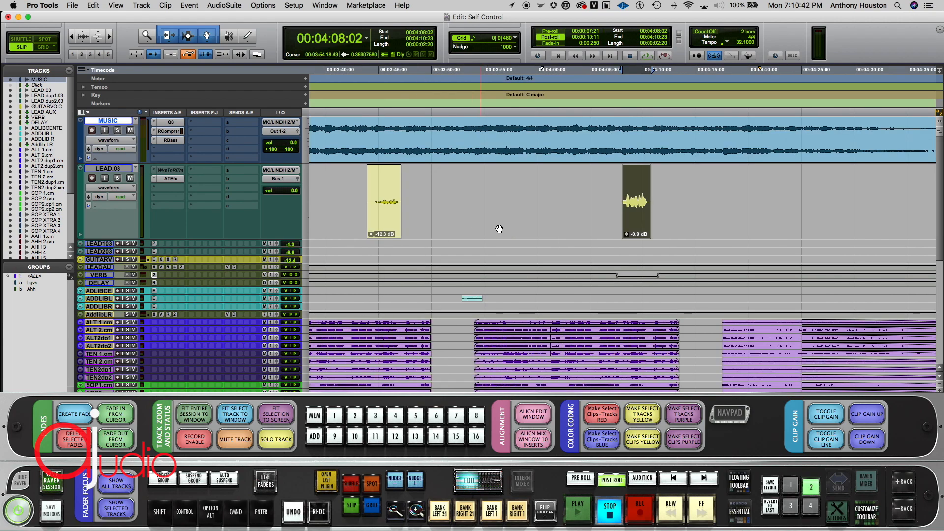
key(t)
drag(627, 234, 628, 240)
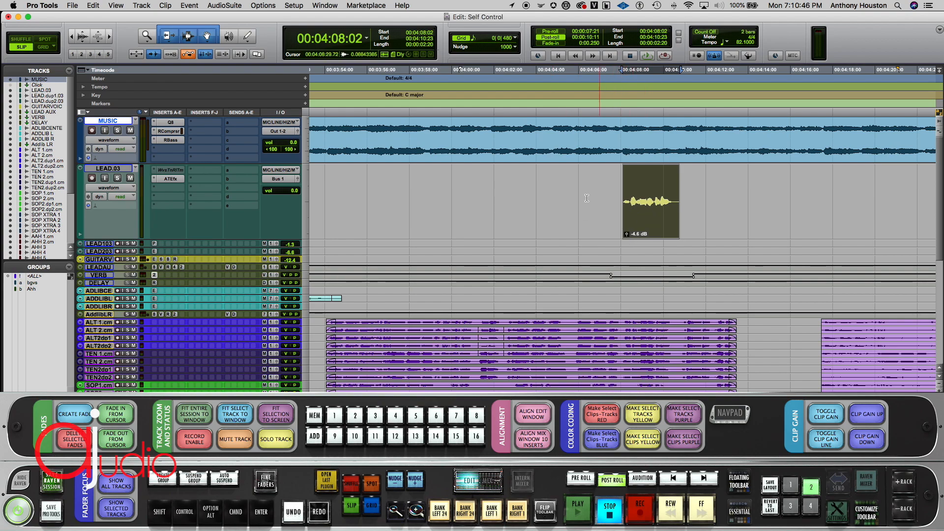
Step: Select the whole MUSIC clip and solo the MUSIC track
key(r)
key(r)
key(r)
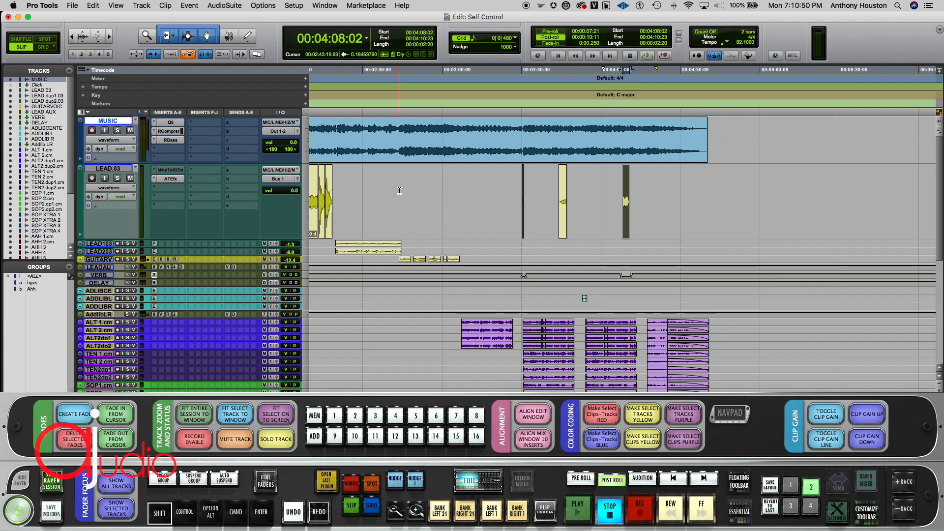
scroll(399, 190, left, 10)
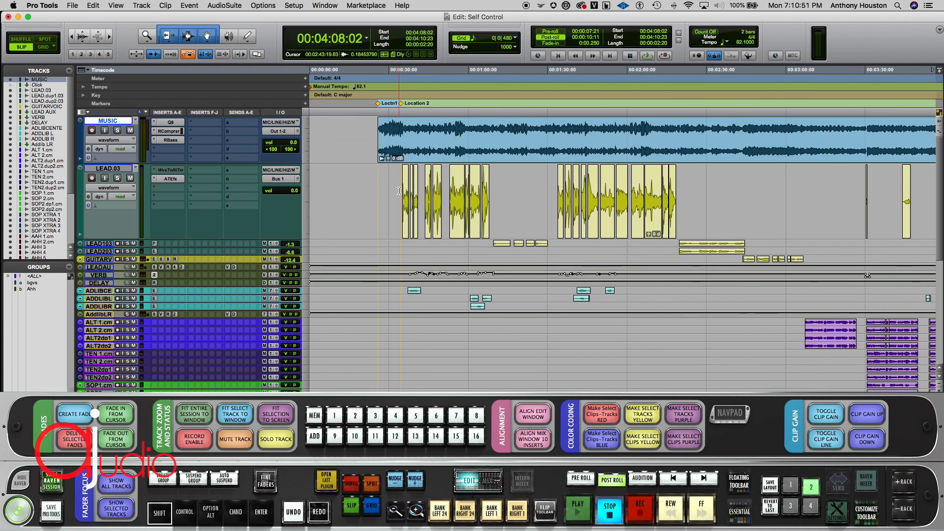
click(447, 161)
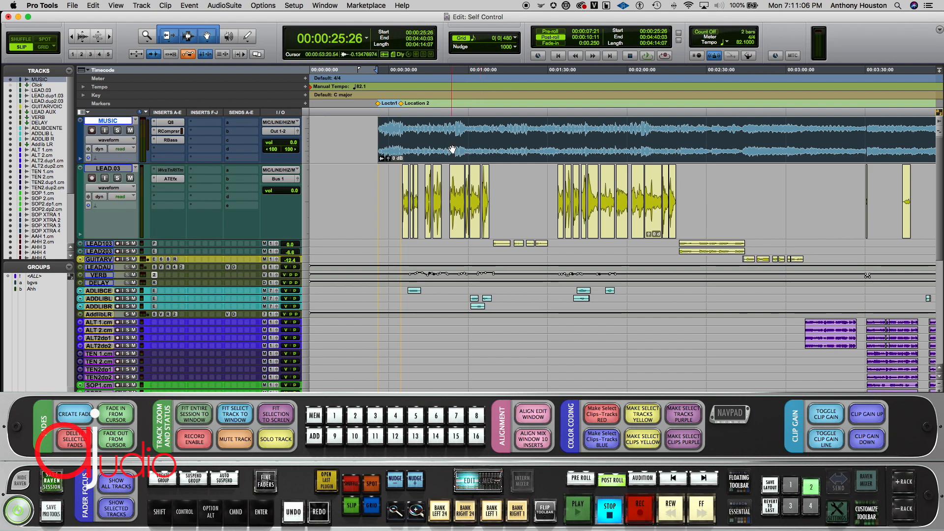
scroll(452, 149, right, 2)
scroll(453, 149, right, 10)
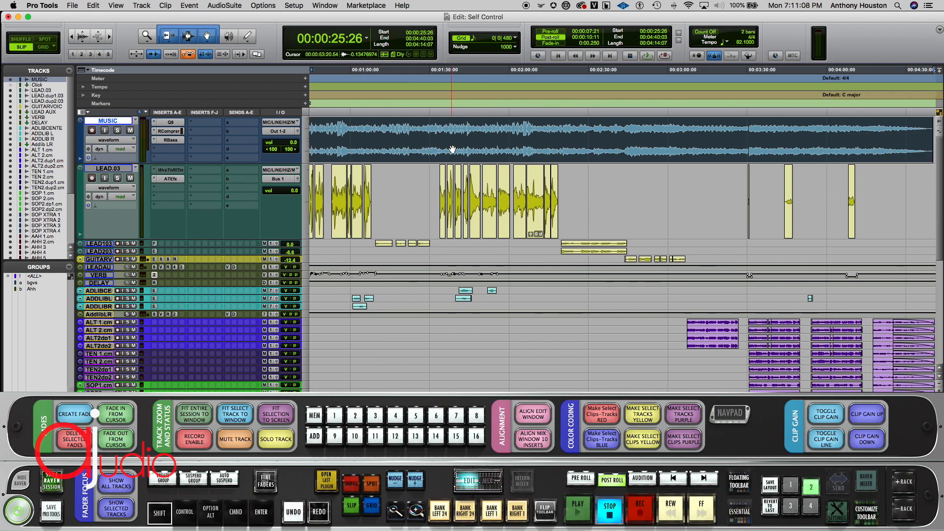
scroll(452, 149, left, 8)
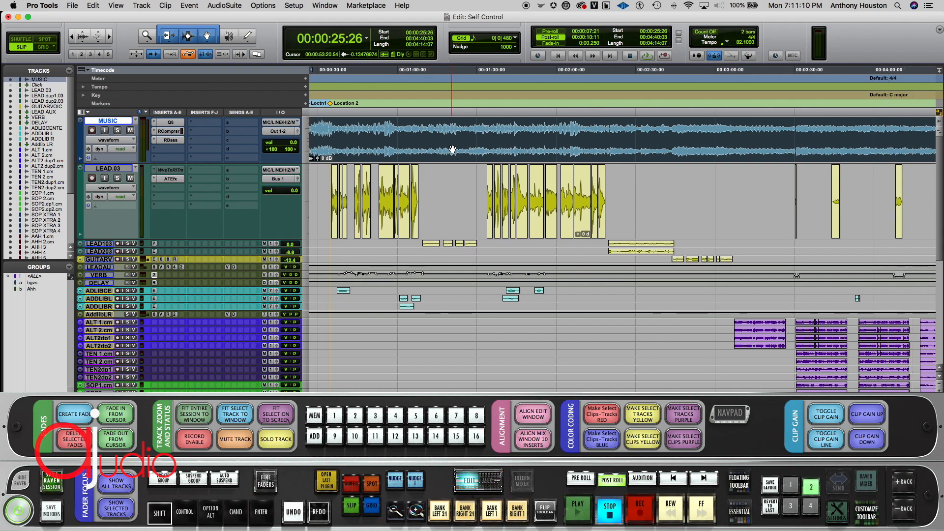
scroll(452, 148, left, 1)
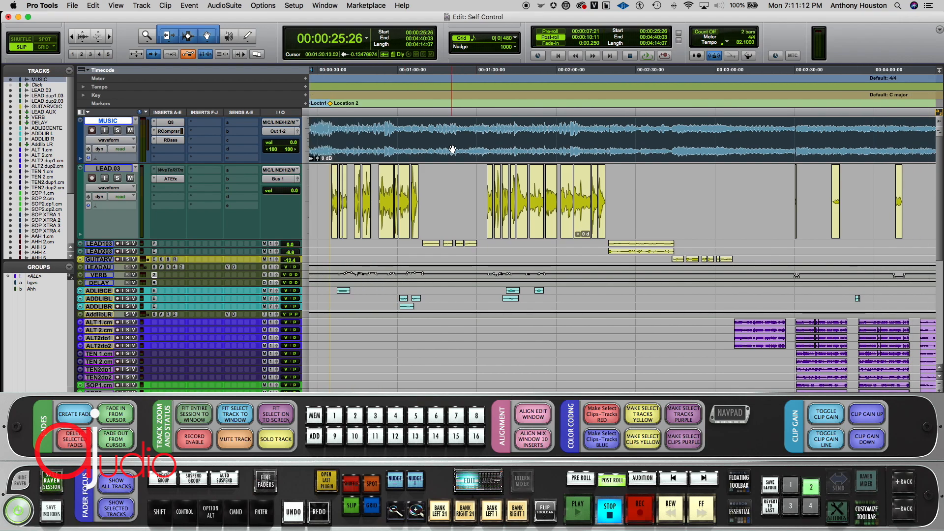
scroll(429, 147, left, 1)
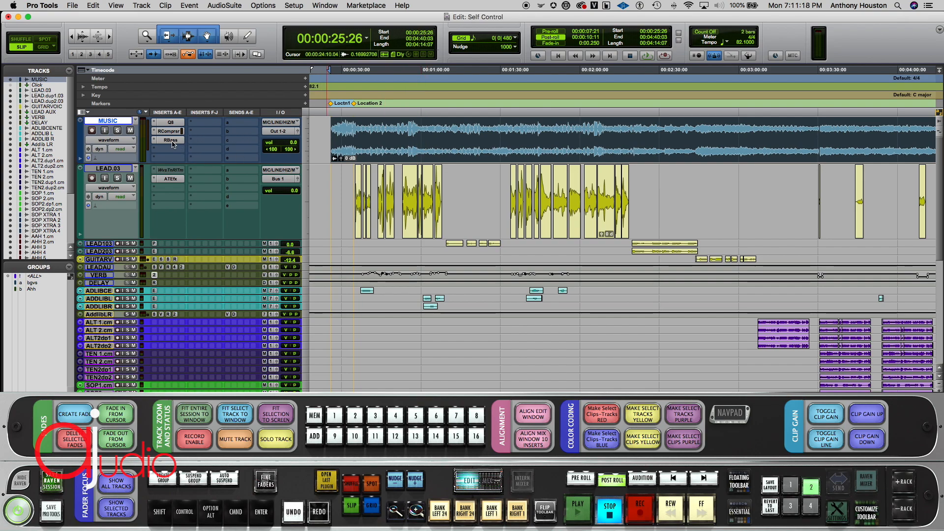
click(118, 131)
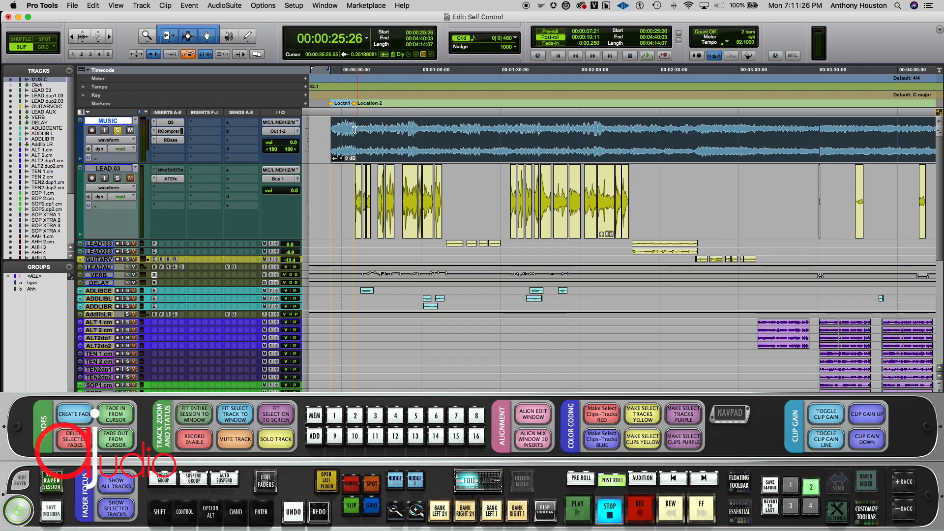
Step: Bypass the Q8, RCompressor and RBass inserts on the MUSIC track and audition the unprocessed music
super+click(166, 123)
super+click(163, 131)
super+click(165, 140)
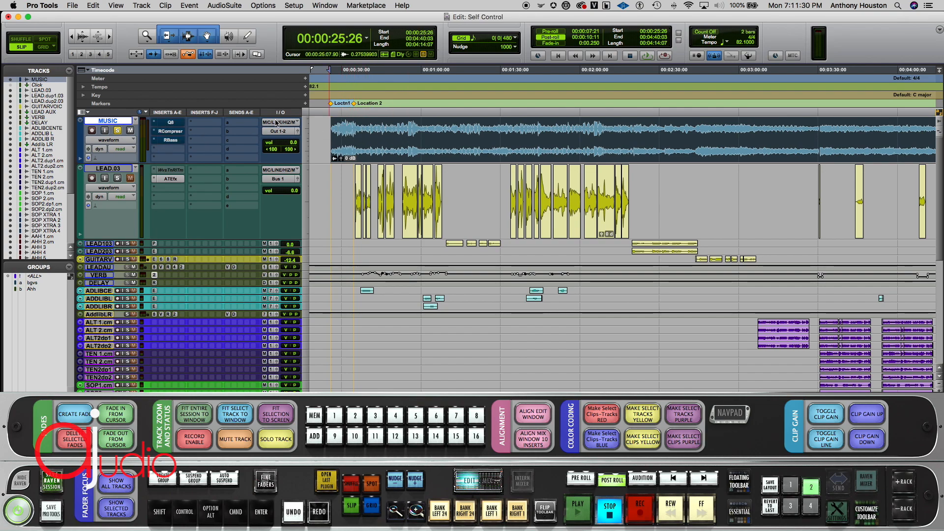
key(space)
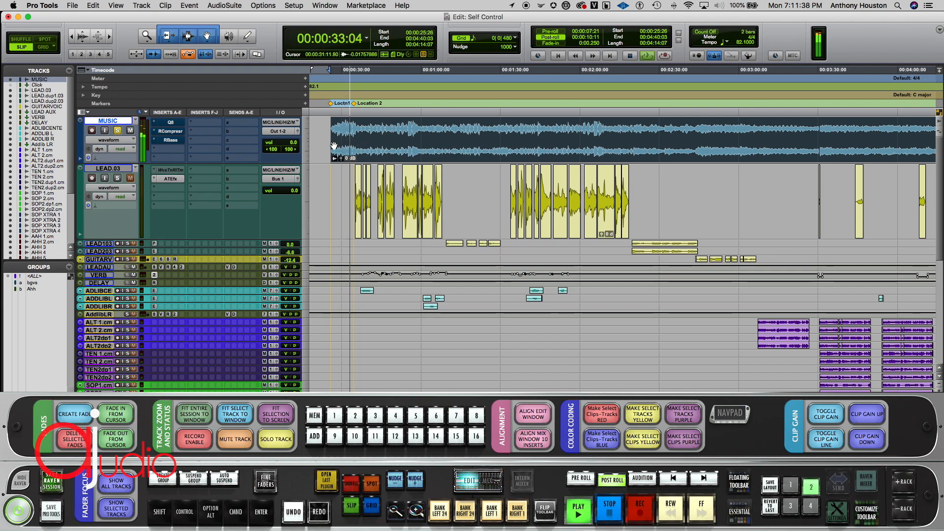
key(space)
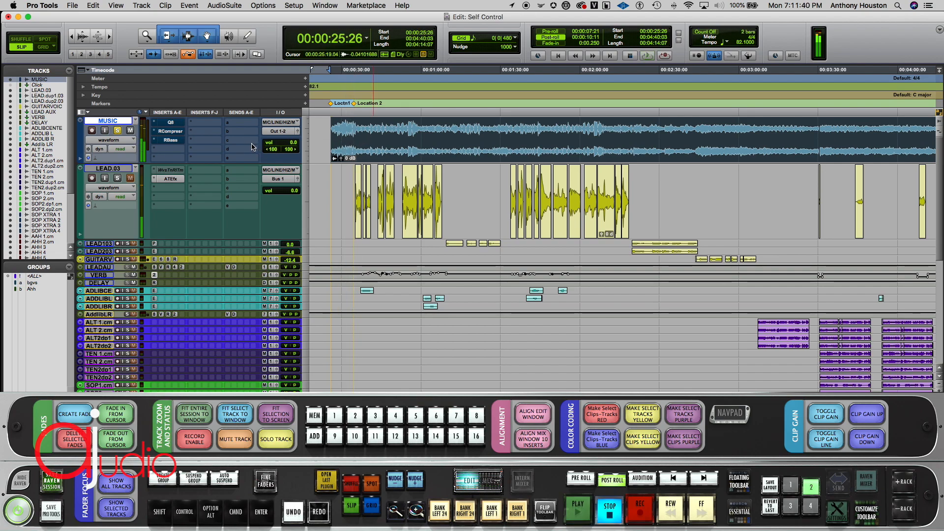
Step: Open the Q8 equalizer on the MUSIC track and take it out of bypass
click(167, 124)
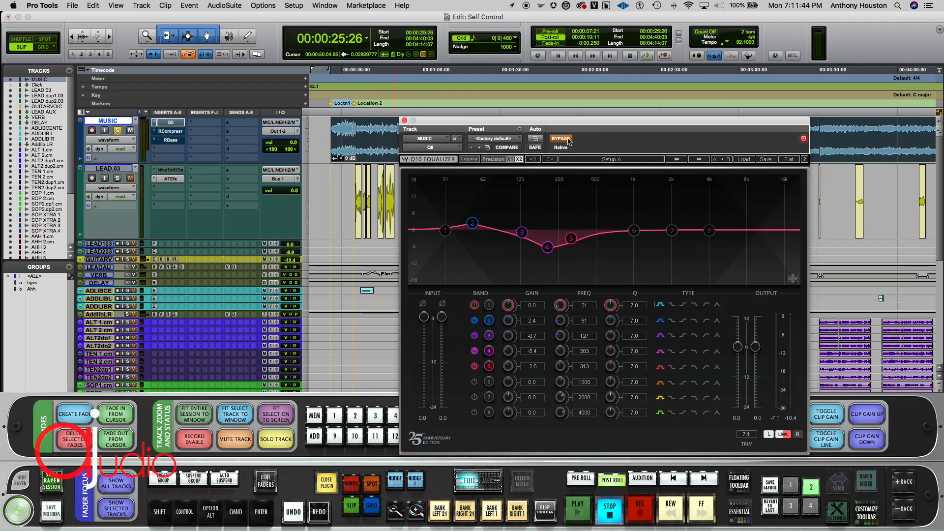
click(561, 138)
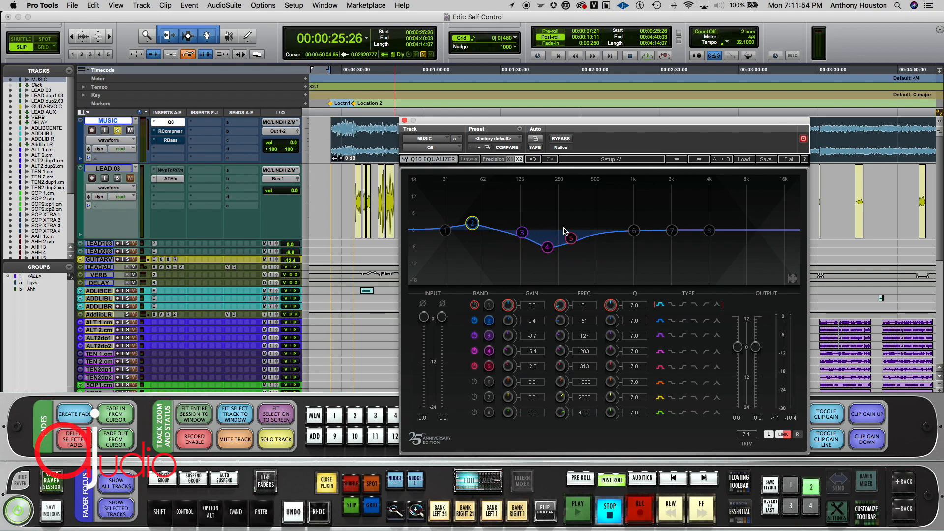
Step: Audition the music through the Q8, lower band 2 to a gain of 1.8 at 50 Hz and switch that band off
key(space)
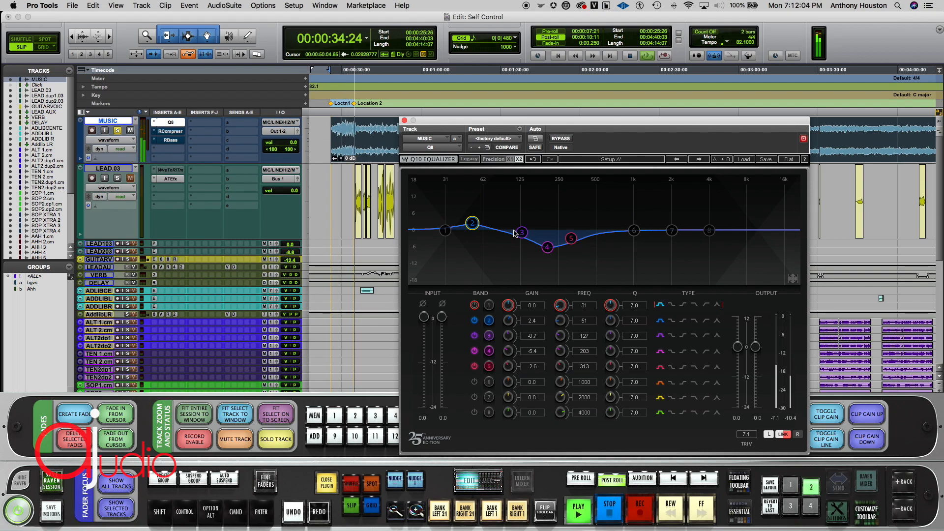
key(space)
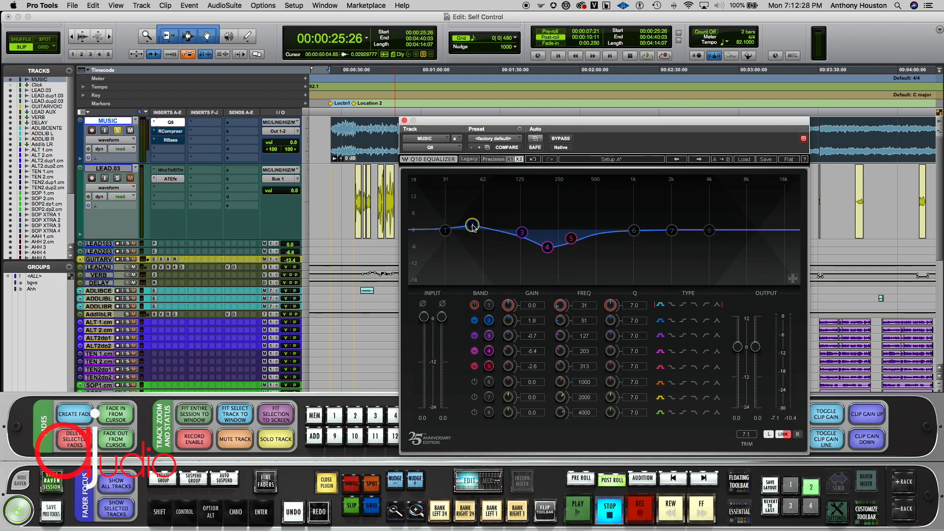
drag(474, 228, 473, 230)
click(474, 321)
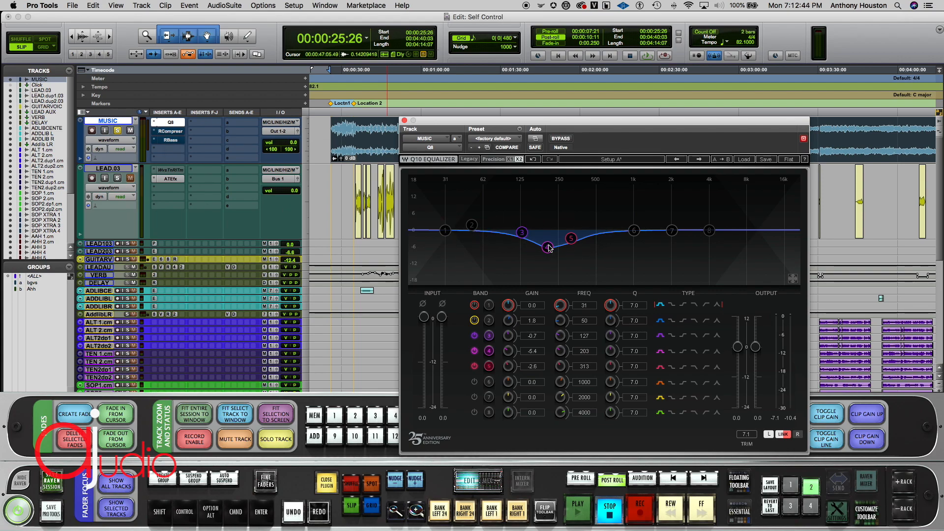
Step: Open the RCompressor on the MUSIC track, take it out of bypass and audition the compressed music
click(170, 131)
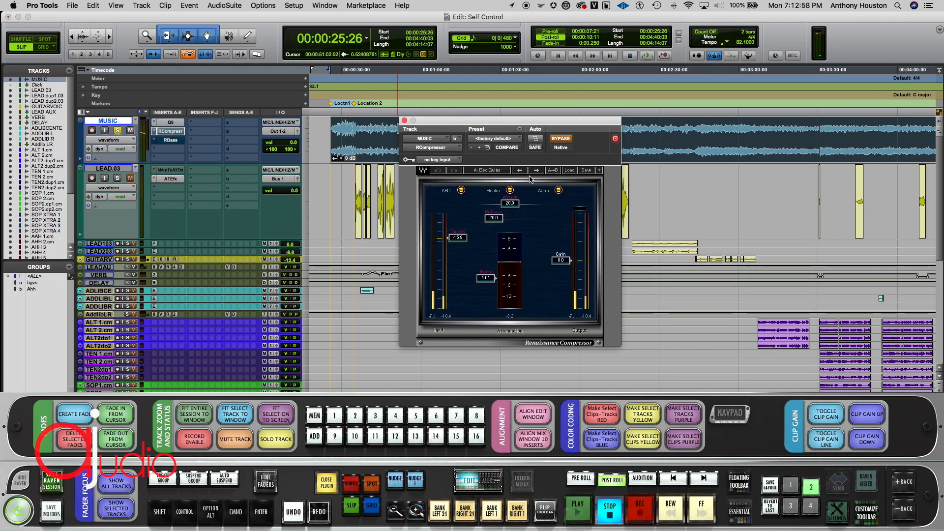
click(562, 140)
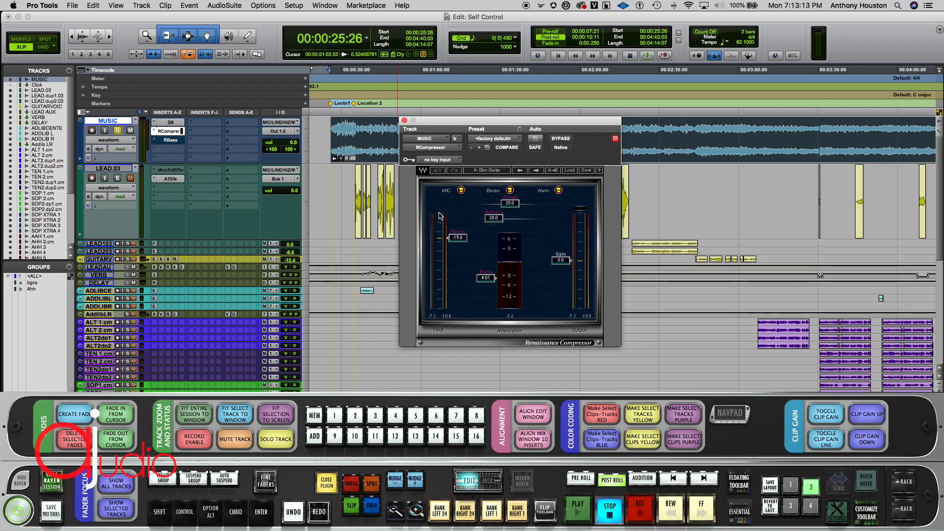
drag(429, 124, 444, 147)
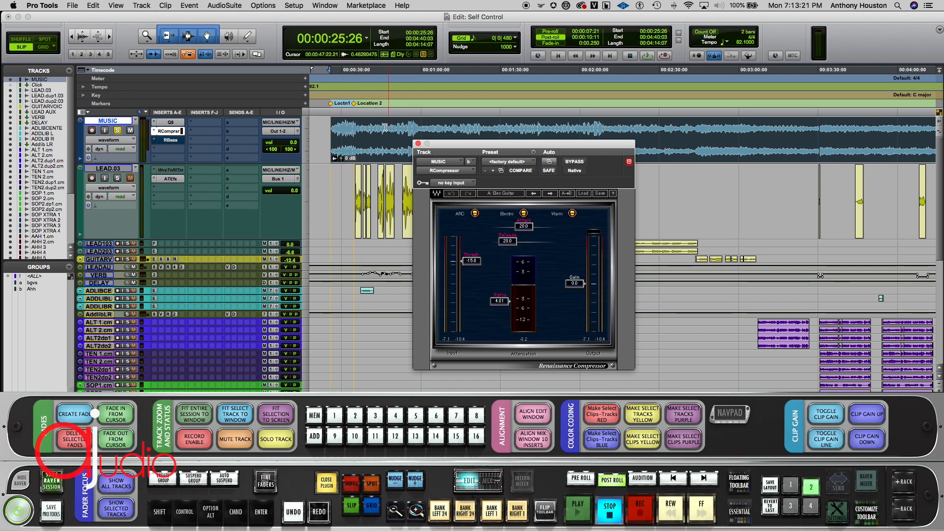
key(space)
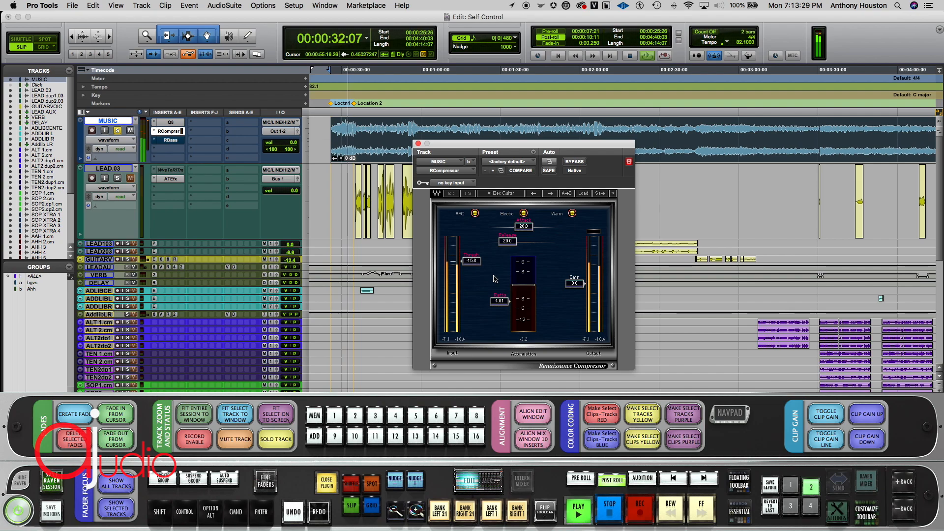
key(space)
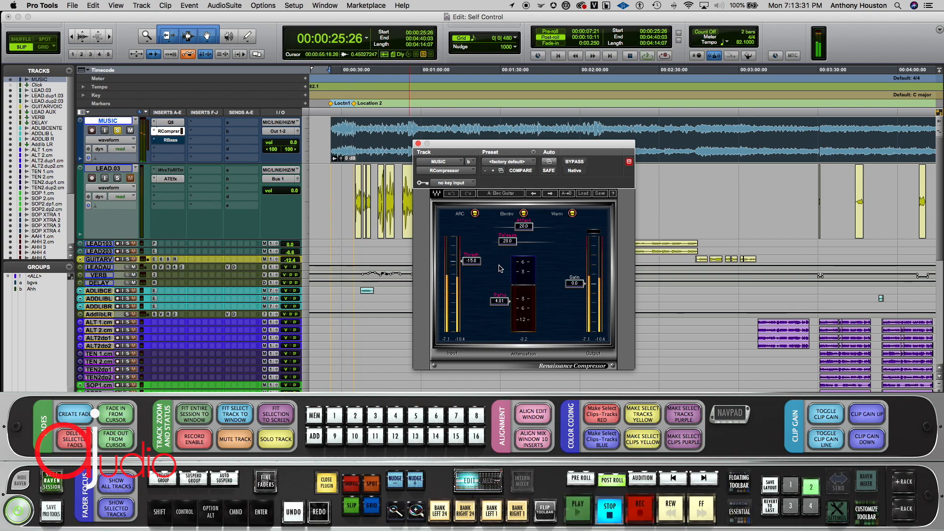
Step: Audition the music with the RCompressor bypassed for comparison and reactivate the compressor
click(579, 164)
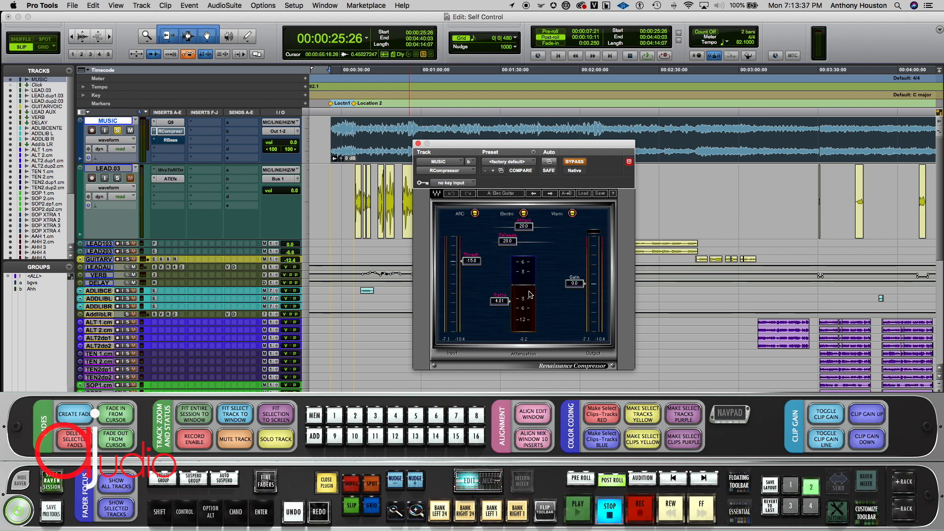
key(space)
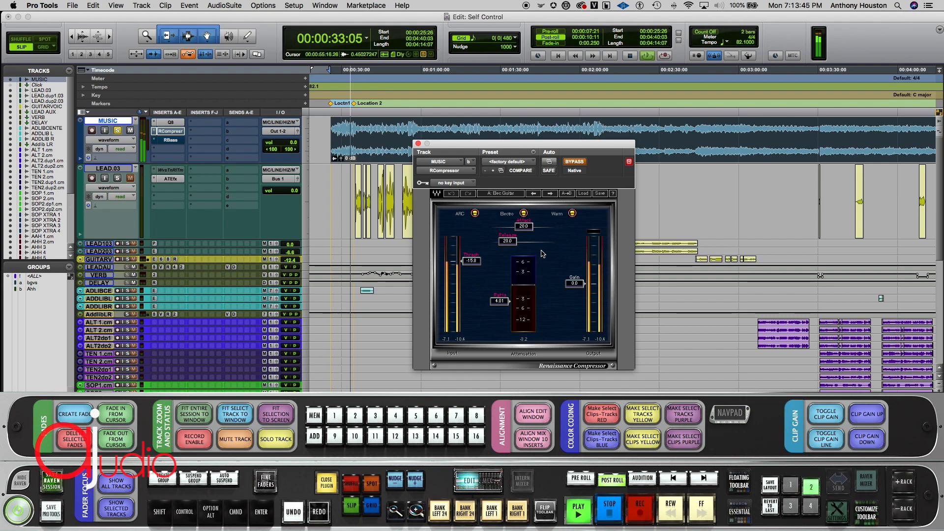
key(space)
click(573, 163)
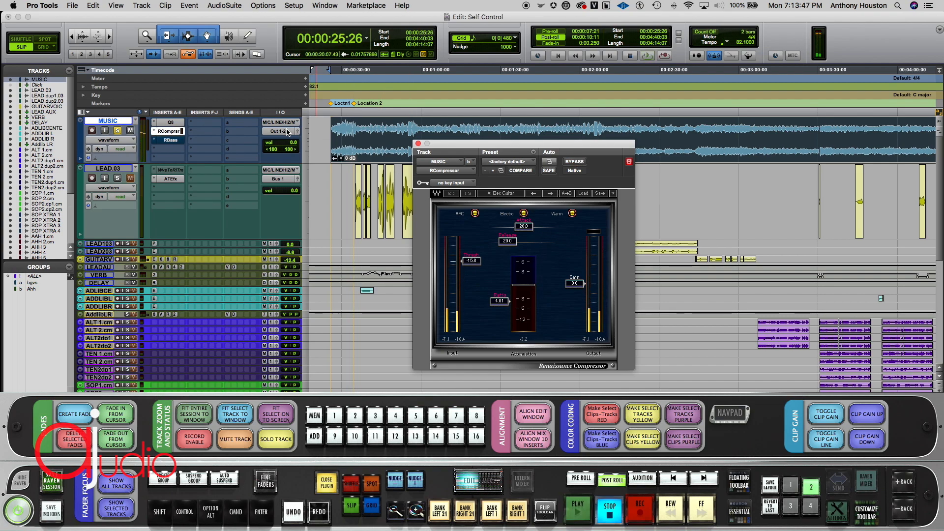
Step: Open the RBass on the MUSIC track, audition the music with it bypassed and leave the plug-in active
click(167, 140)
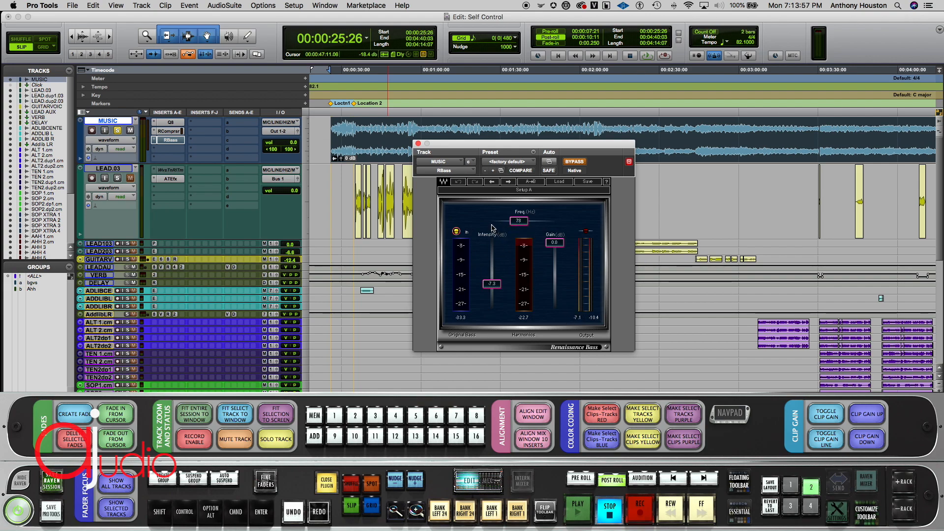
click(574, 163)
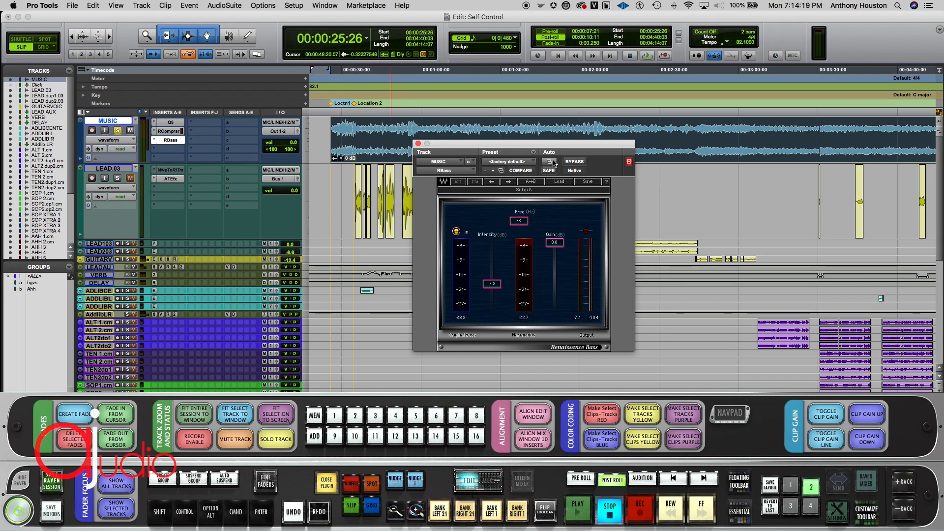
click(575, 162)
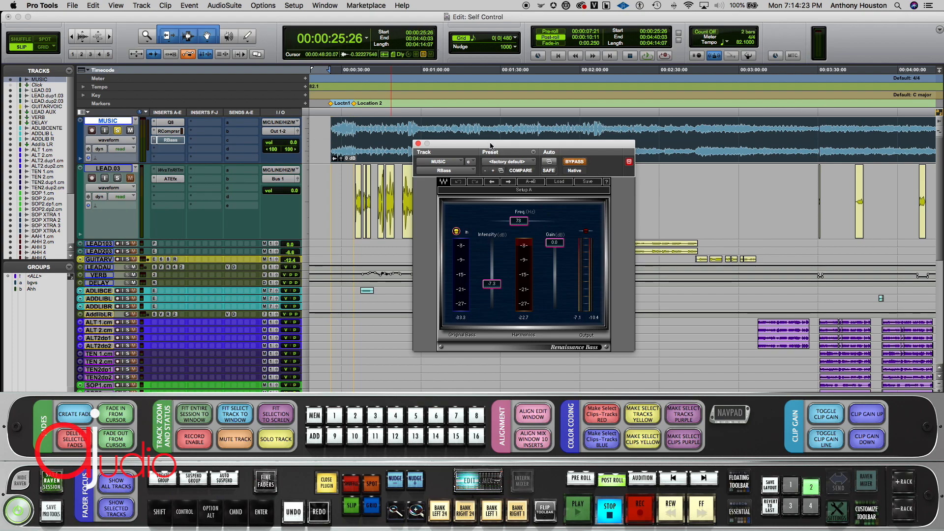
key(space)
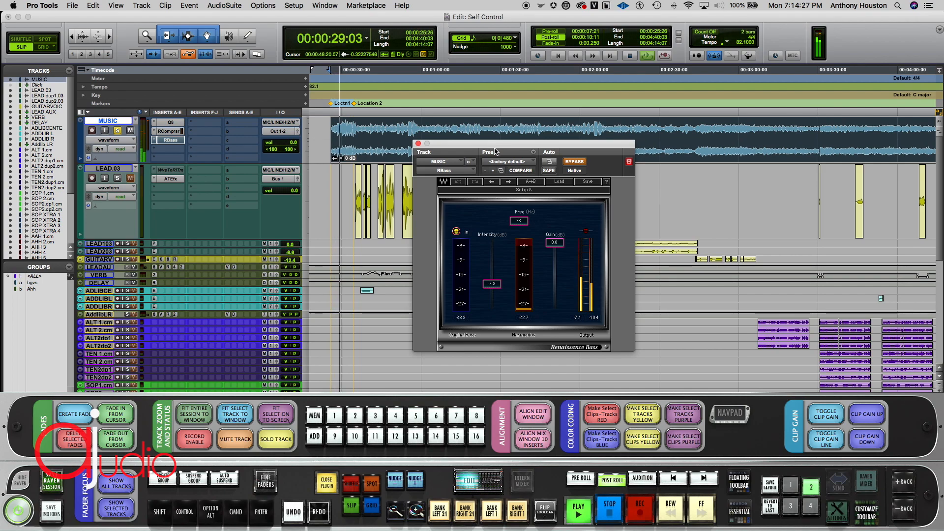
key(space)
click(574, 162)
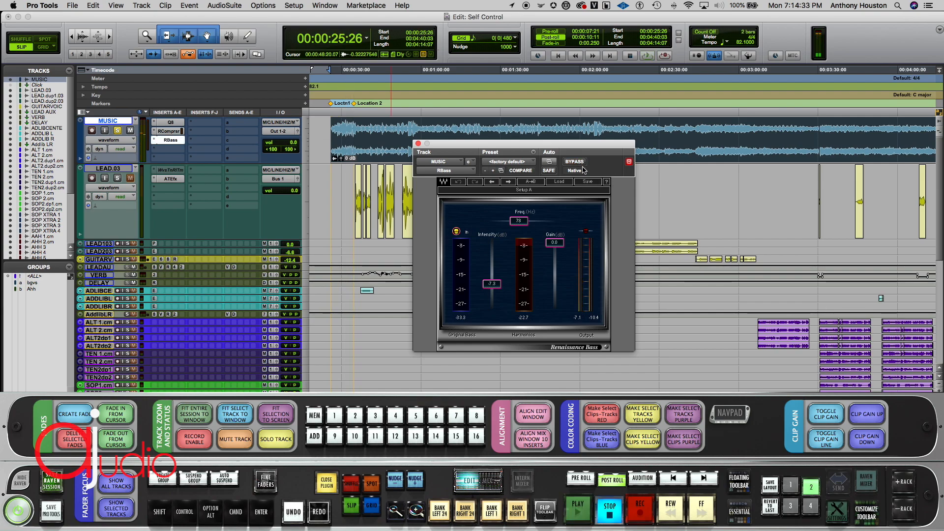
Step: Compare the music with RBass active and bypassed during playback, leave it active and close the plug-in window
key(space)
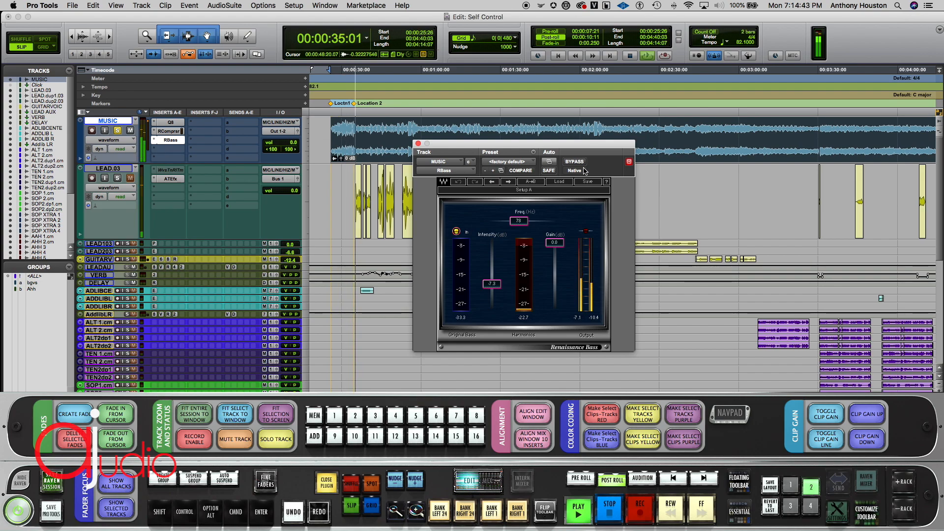
click(575, 162)
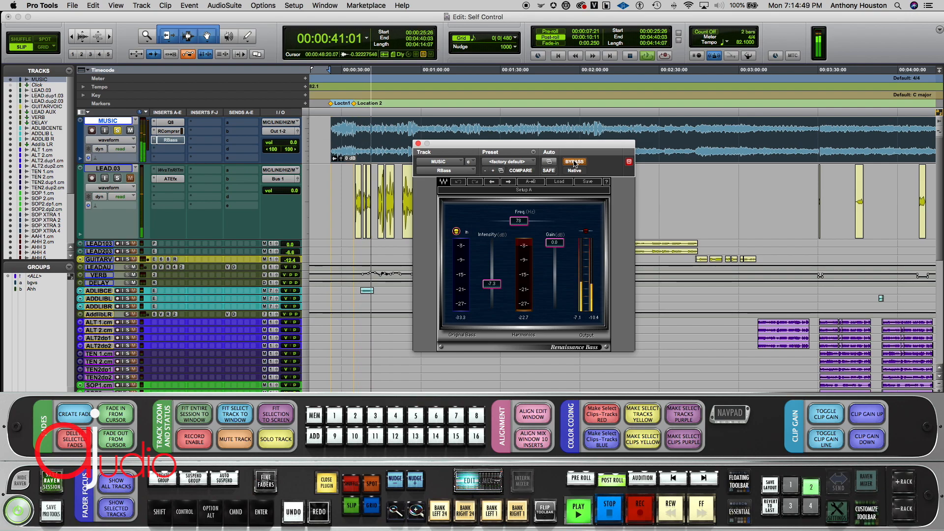
click(575, 163)
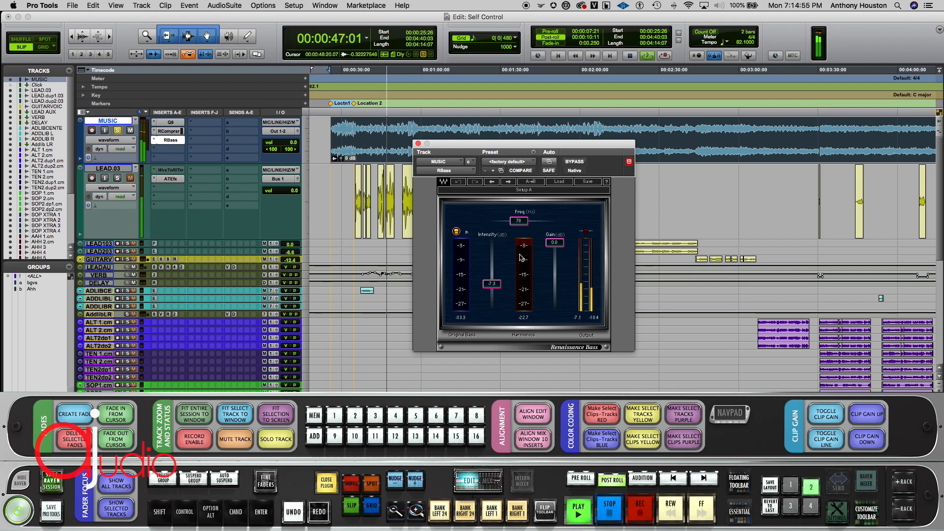
key(space)
click(419, 144)
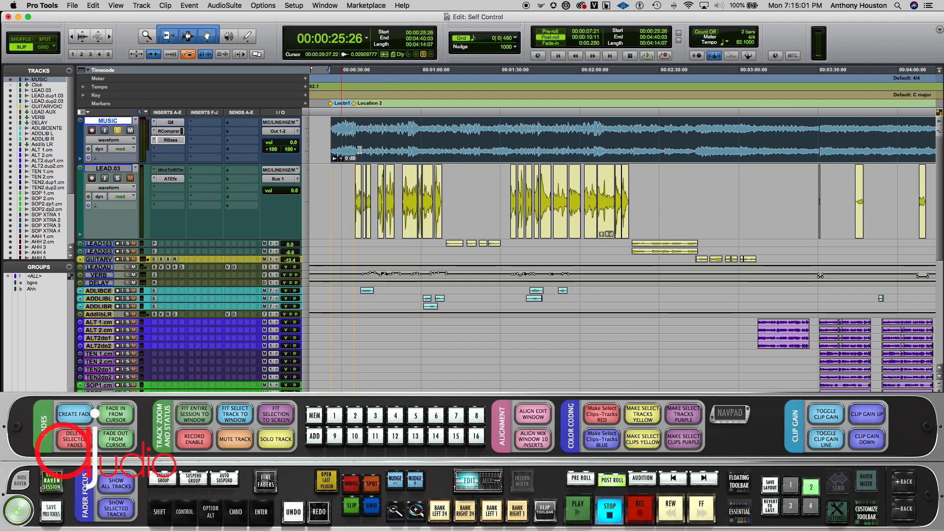
Step: Unsolo the MUSIC track and place the cursor just before the first LEAD.03 clip, zoomed in one level
click(119, 132)
click(355, 185)
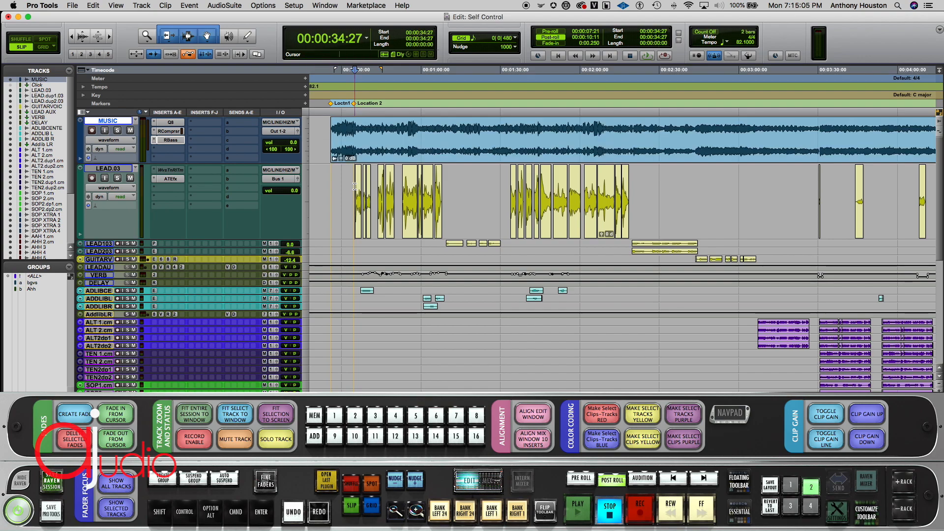
key(t)
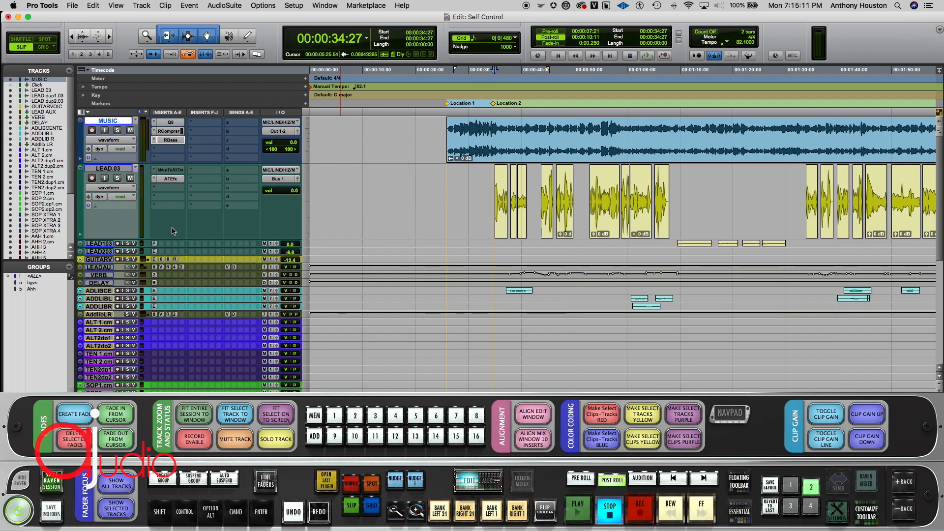
Step: Select the LEAD.03 track and enlarge the LEAD AUX track so that its inserts and sends are shown
click(107, 169)
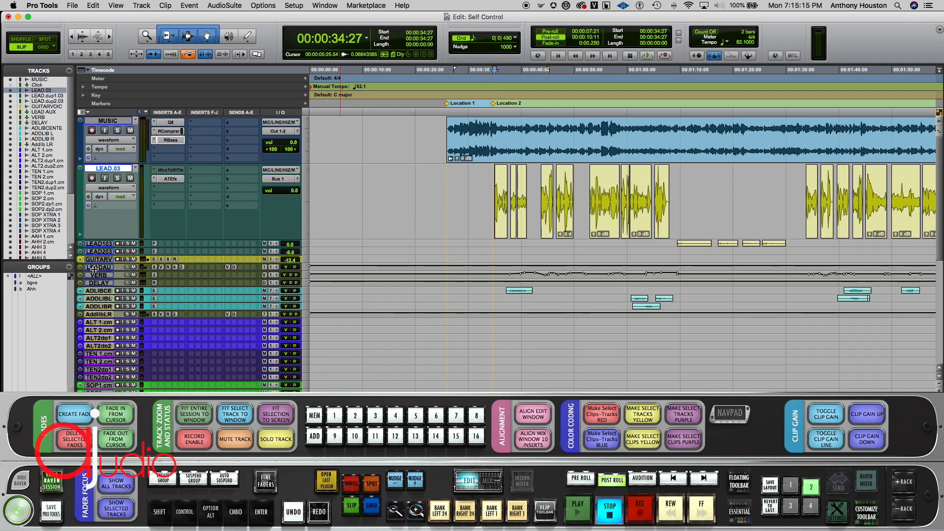
drag(95, 270, 96, 322)
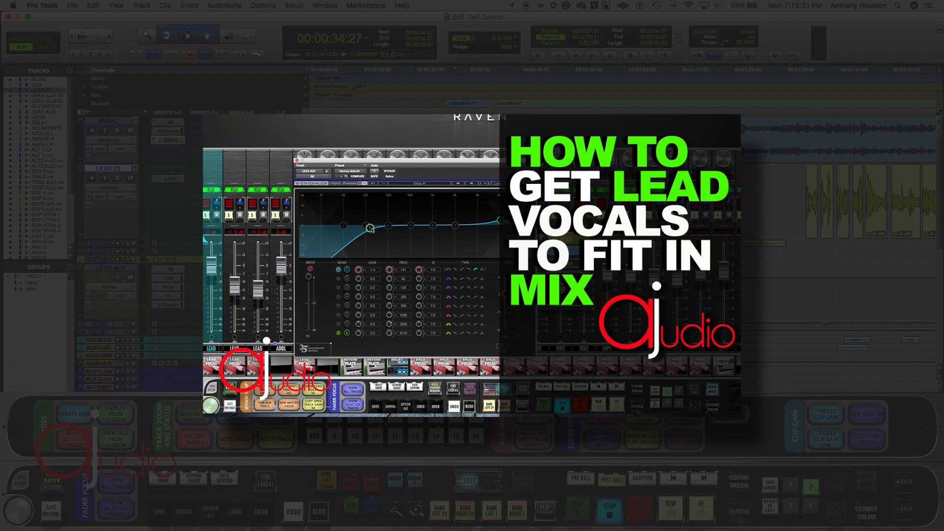
scroll(476, 207, right, 3)
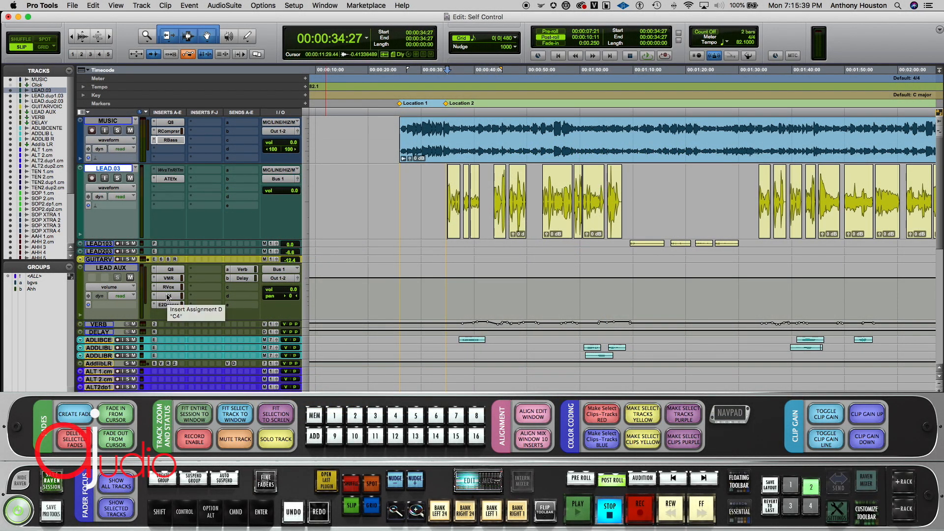
Step: Open the C4 multiband processor on LEAD AUX and place the cursor just before the first LEAD.03 clip
click(169, 297)
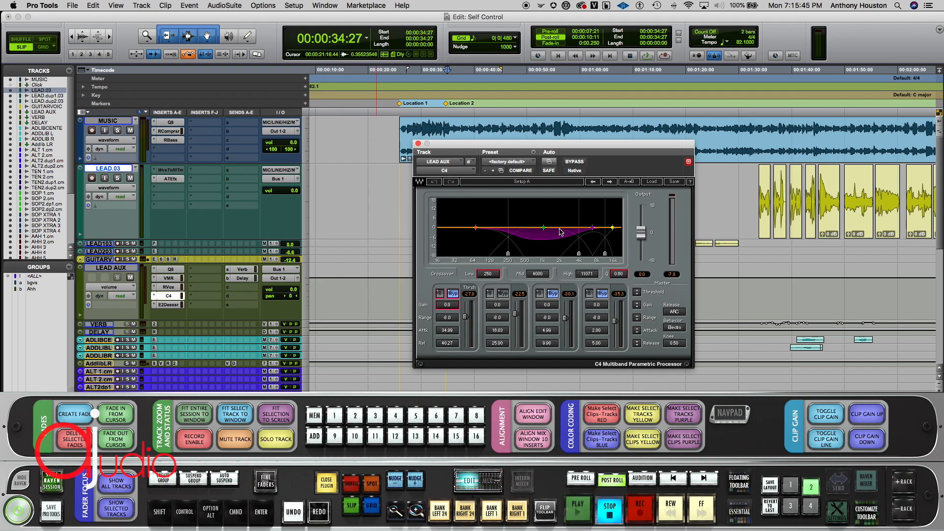
drag(533, 150, 244, 163)
click(445, 177)
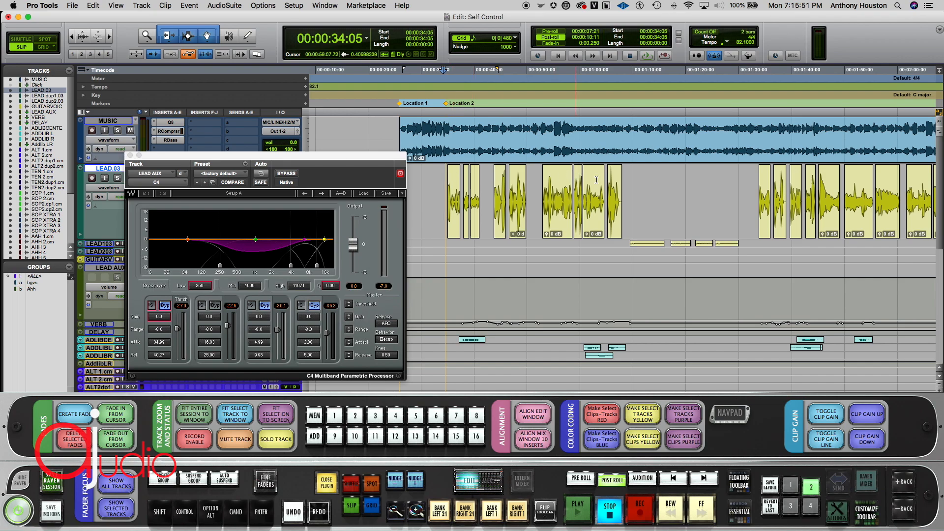
key(Tab)
click(443, 189)
Step: Audition the lead vocal with the C4 on LEAD AUX bypassed and reactivate the processor
click(287, 174)
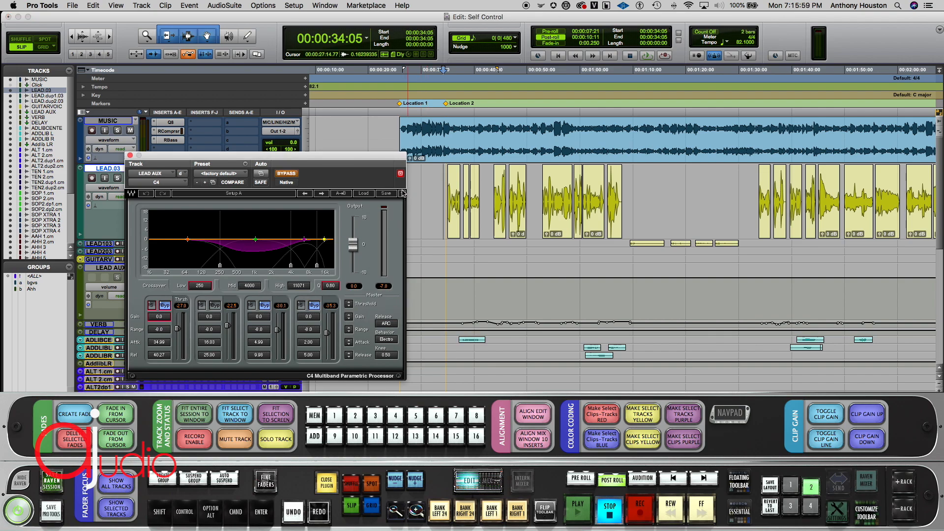
key(space)
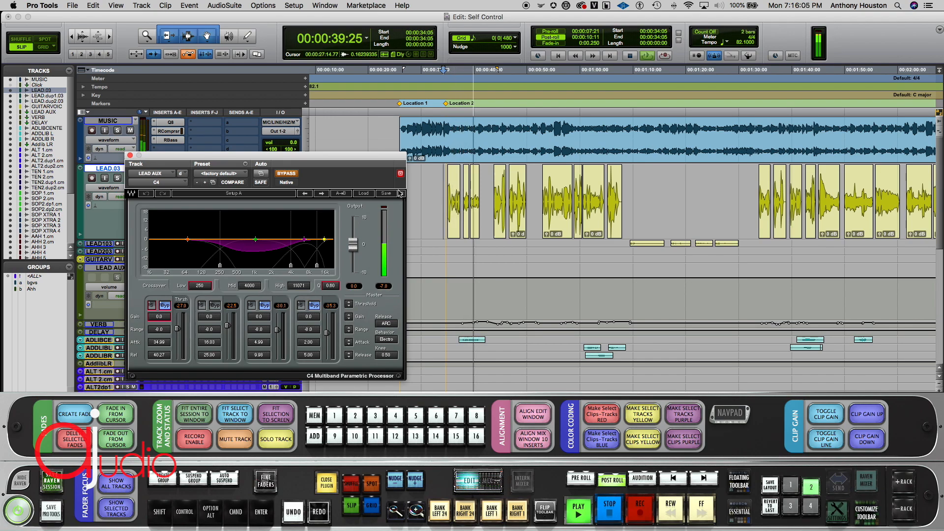
key(space)
click(290, 174)
Step: Audition the lead vocal with the C4 active, watching its band activity, and close the plug-in window
drag(295, 160, 343, 161)
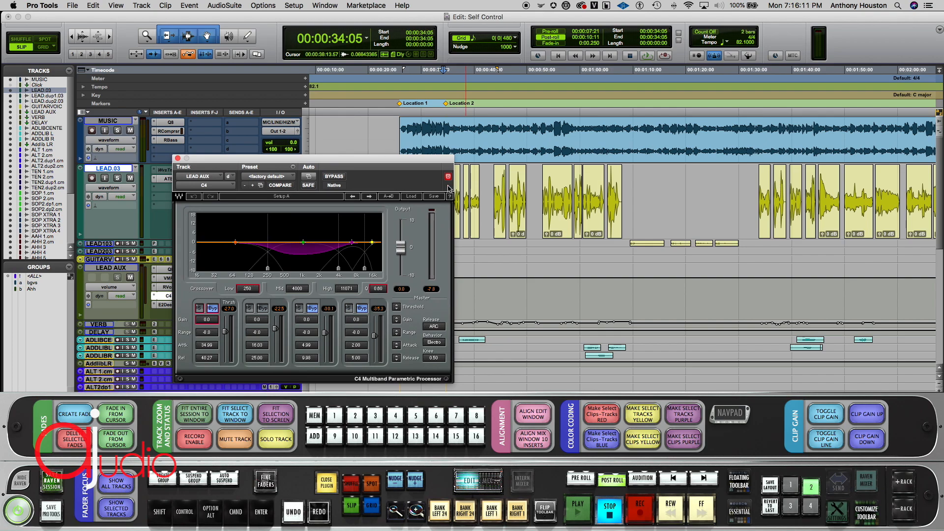
drag(420, 162, 363, 154)
key(space)
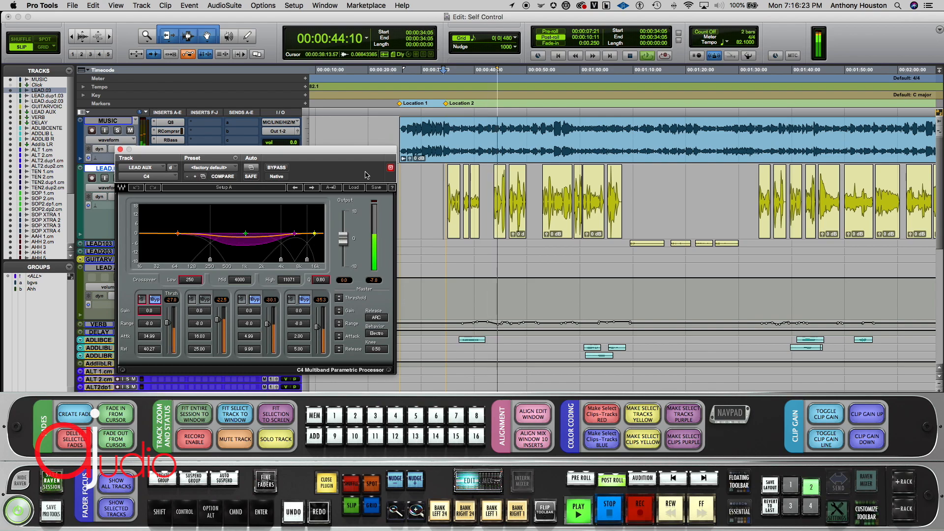
key(space)
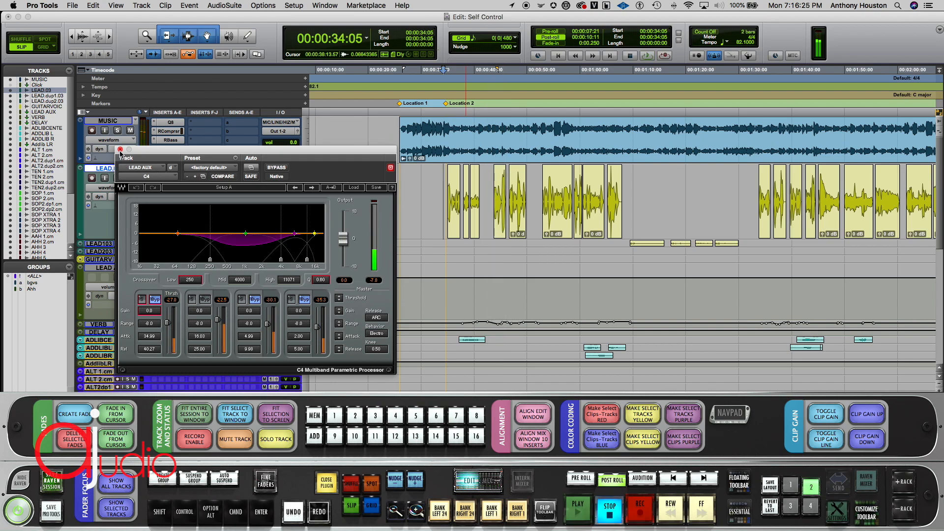
click(120, 150)
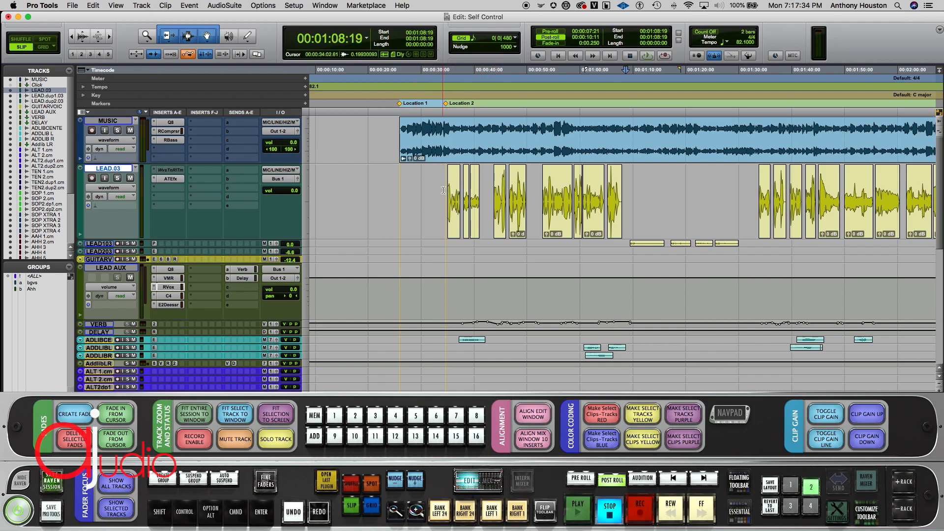
Step: Place the cursor just before the first LEAD.03 clip and bypass the ATEfx insert on LEAD.03
click(442, 191)
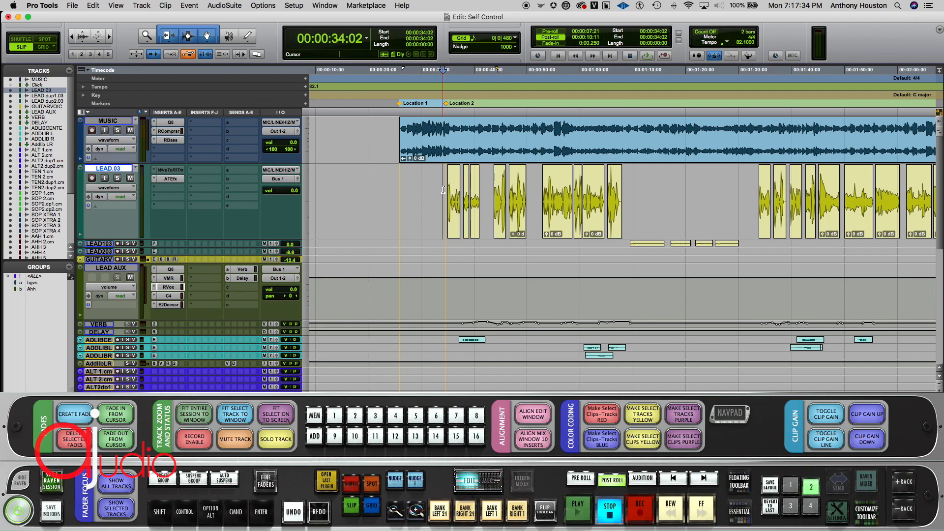
super+click(175, 181)
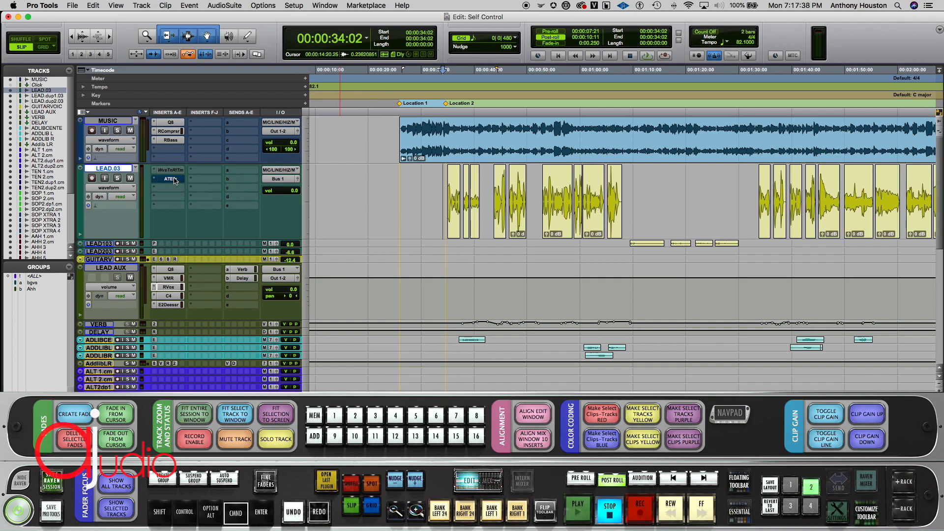
Step: Make the Waves Tune Real-Time insert on LEAD.03 active, open its window and move it clear of the tracks
right_click(170, 172)
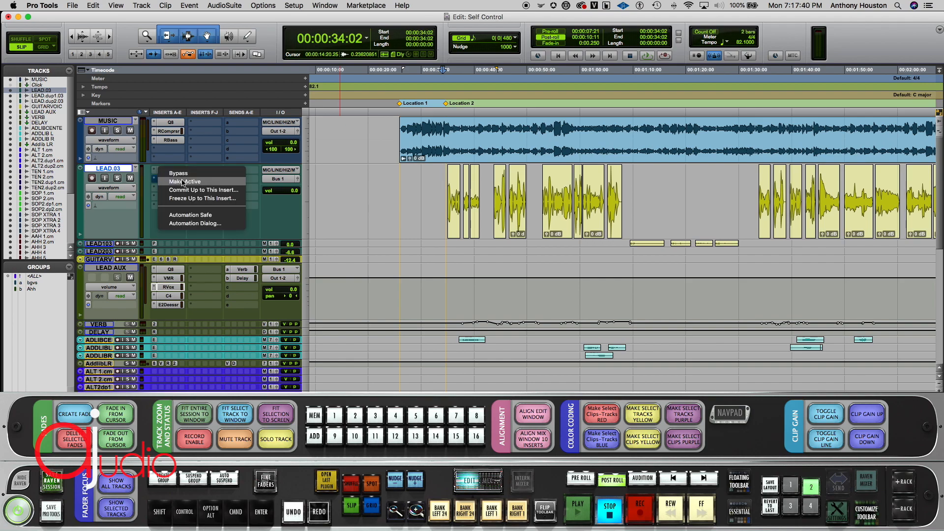
click(172, 179)
click(167, 171)
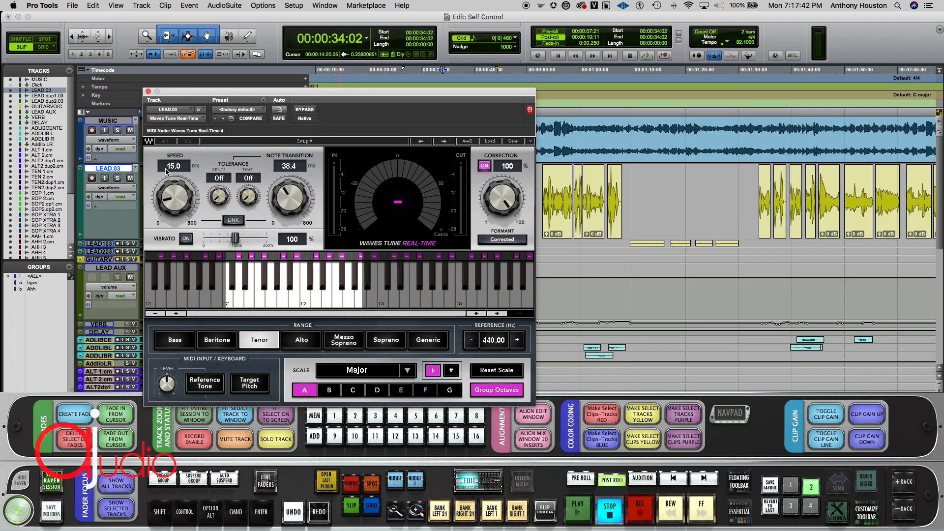
drag(276, 93, 172, 80)
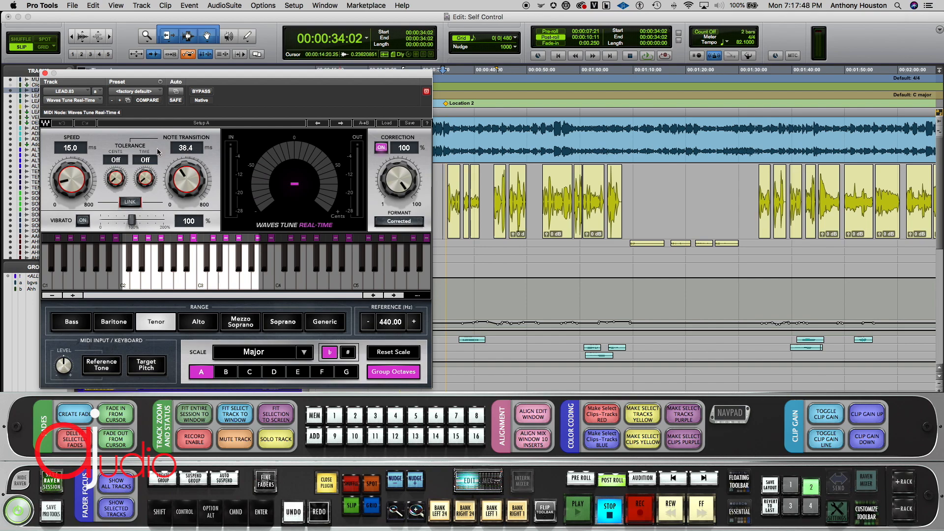
drag(155, 72, 419, 117)
Step: Open the bypassed Auto-Tune EFX 3 on LEAD.03, review its key, scale and retune settings, and close it
click(172, 181)
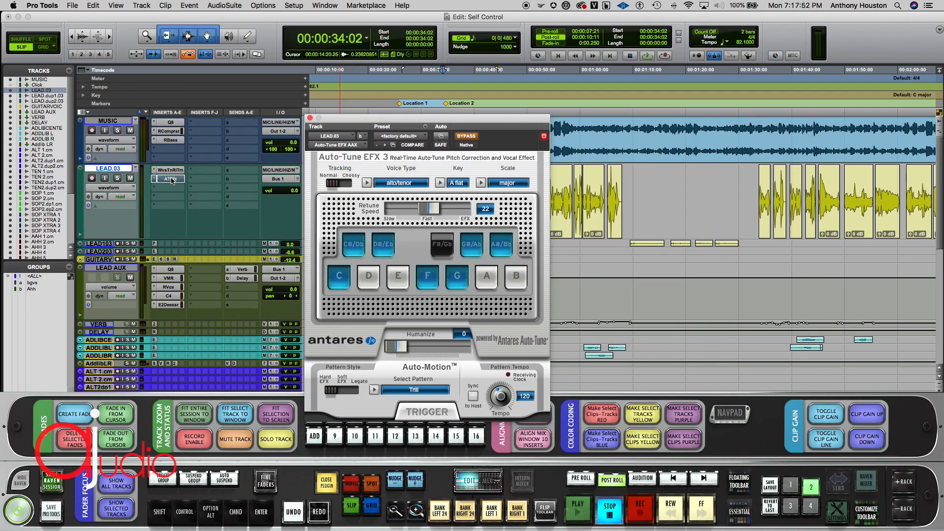
drag(355, 123, 241, 129)
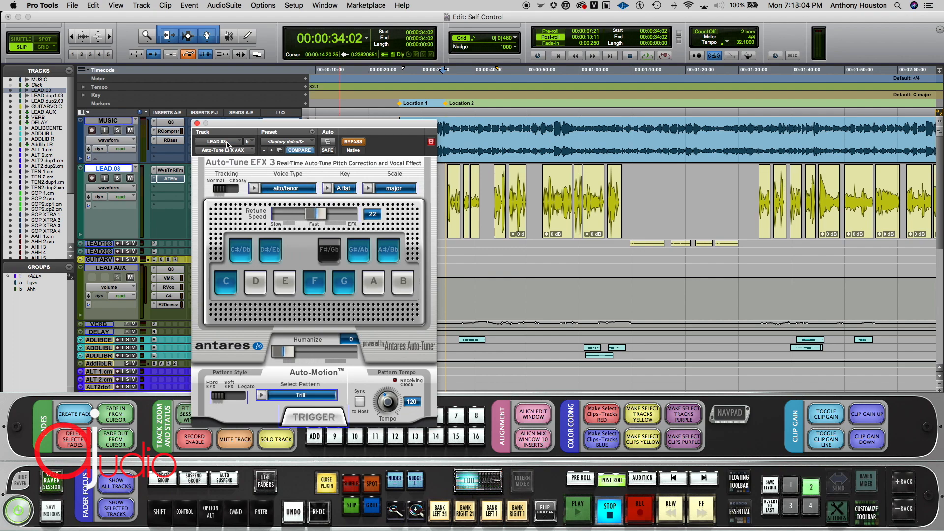
click(197, 124)
Step: Audition the lead vocal through Waves Tune Real-Time from just before the first LEAD.03 clip, watching its pitch display, and close the plug-in
click(170, 170)
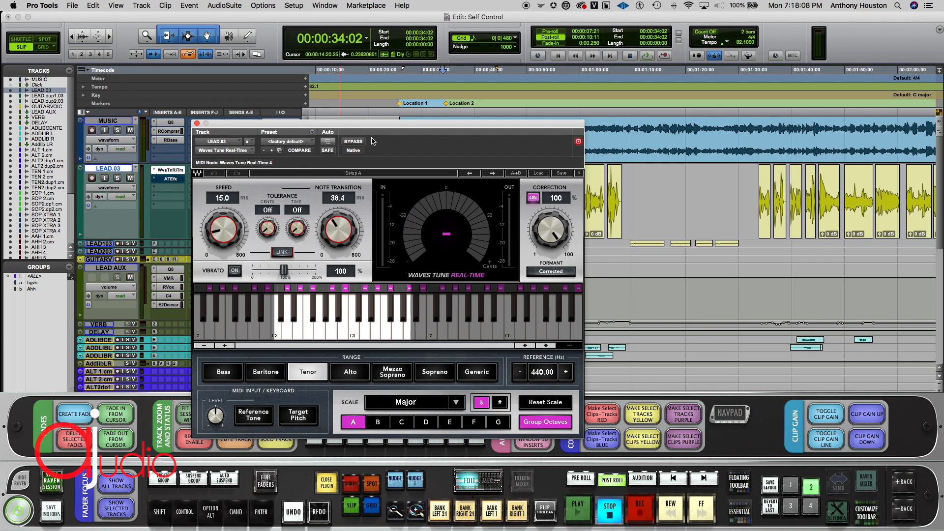
drag(356, 129, 228, 151)
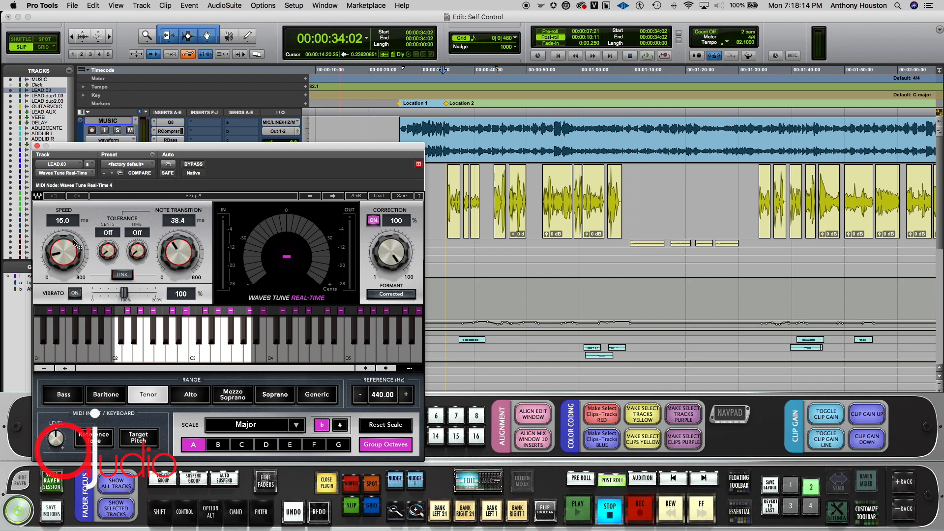
click(446, 177)
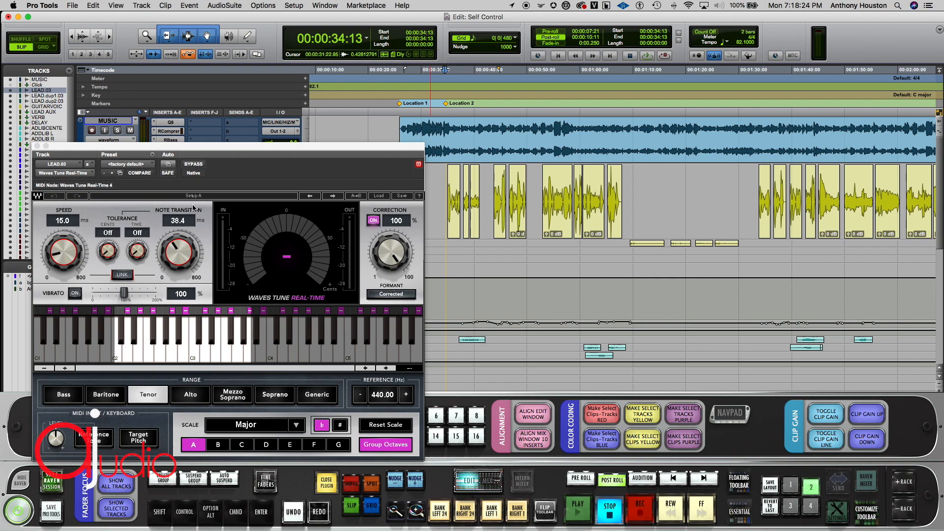
key(space)
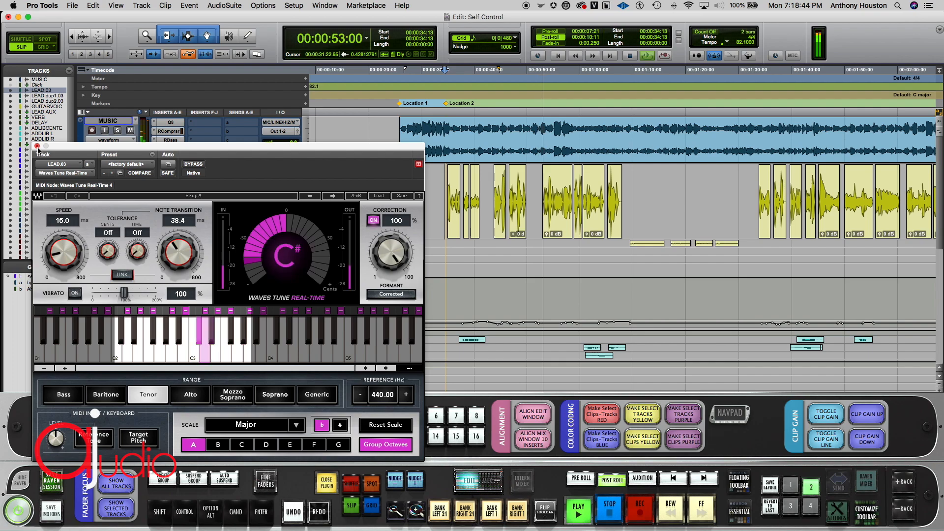
key(space)
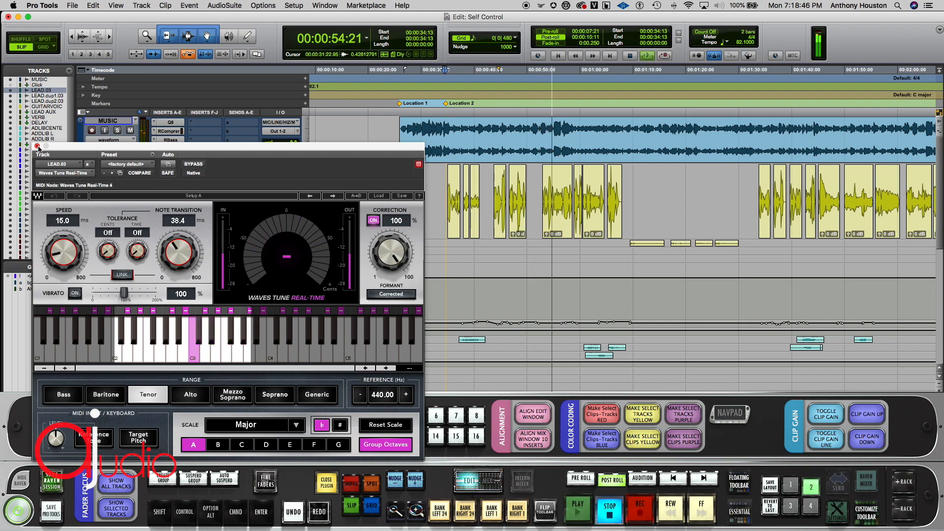
click(37, 146)
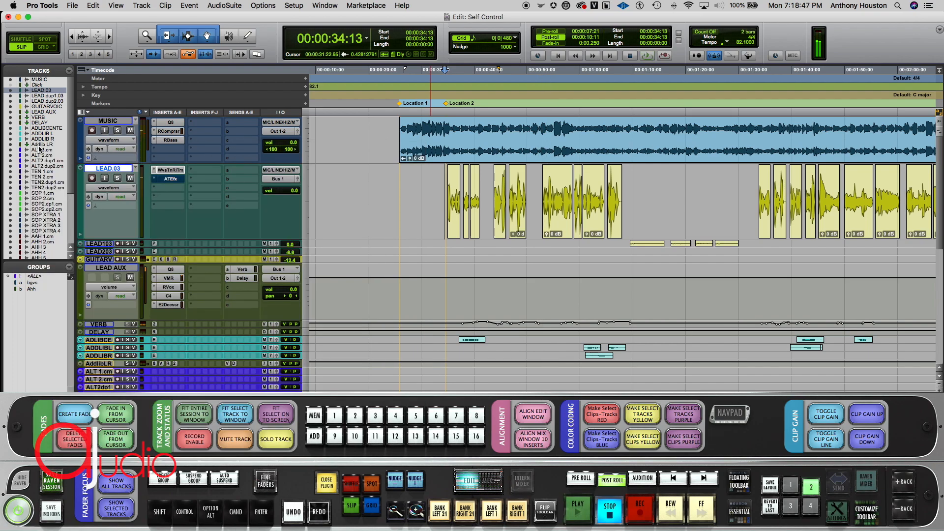
Step: Make the Waves Tune Real-Time insert on LEAD.03 inactive and take the ATEfx insert out of bypass
right_click(167, 172)
click(175, 182)
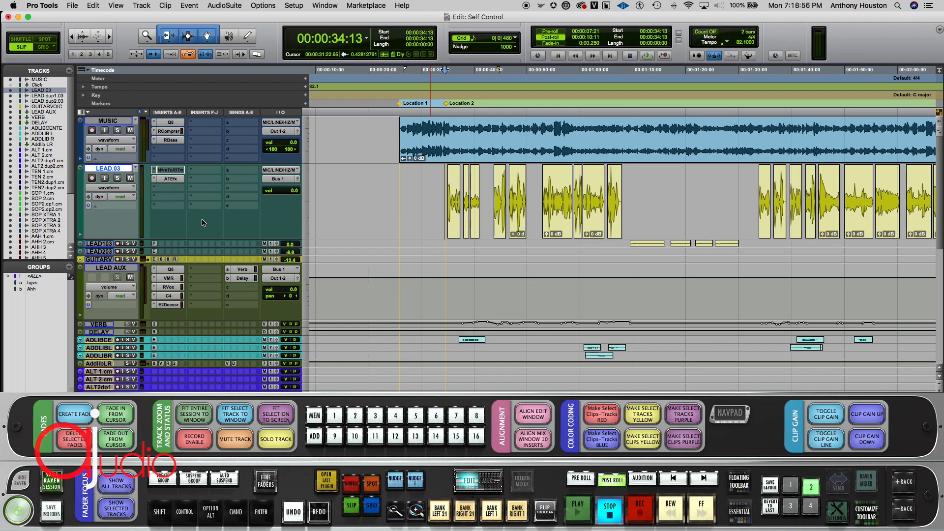
scroll(201, 222, down, 5)
scroll(205, 216, up, 5)
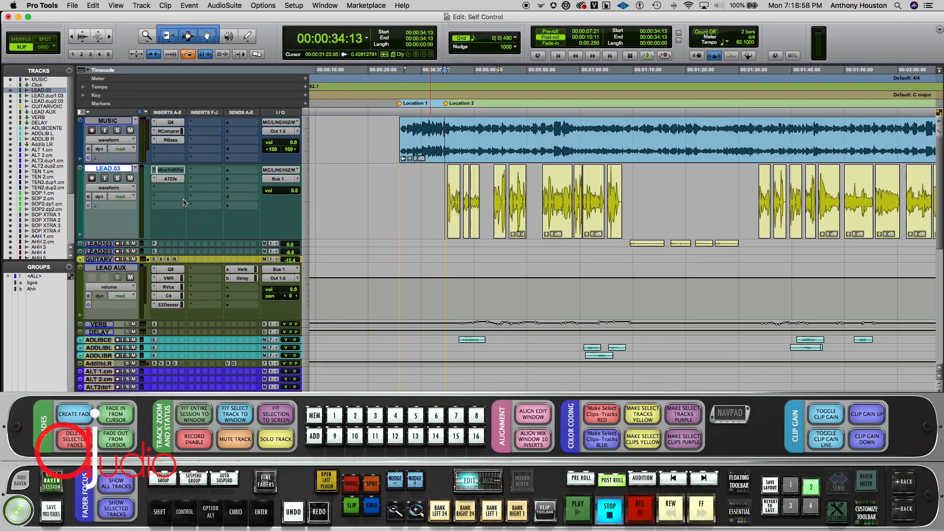
Step: Check the Waves Tune Real-Time and Auto-Tune EFX 3 windows on LEAD.03, closing each one
click(167, 172)
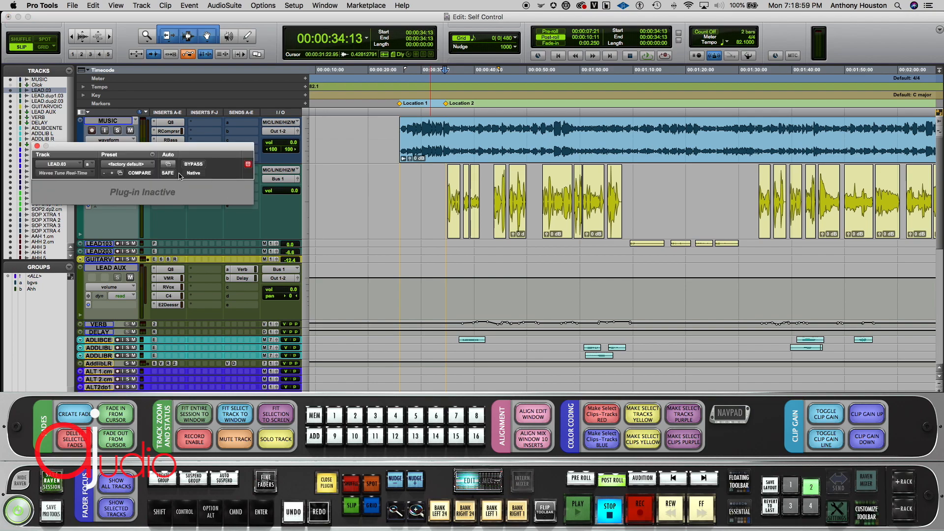
click(37, 146)
click(166, 180)
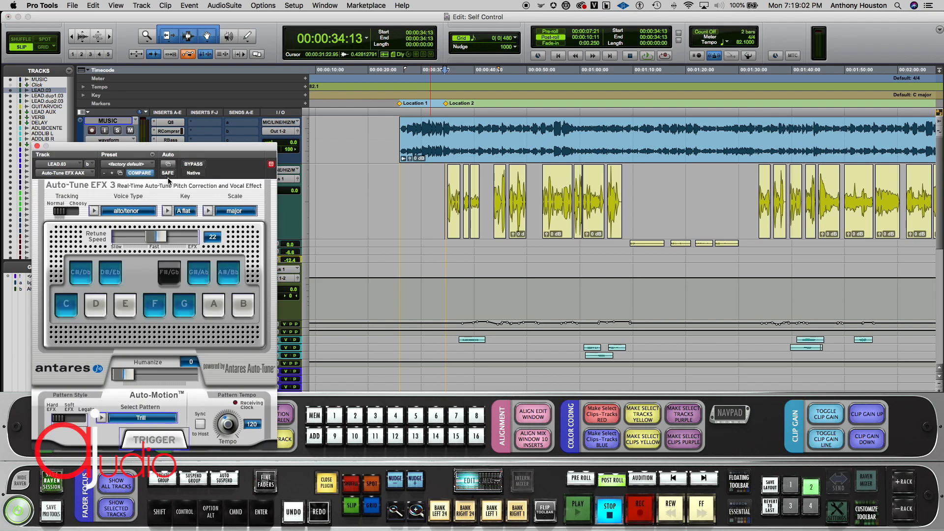
click(37, 146)
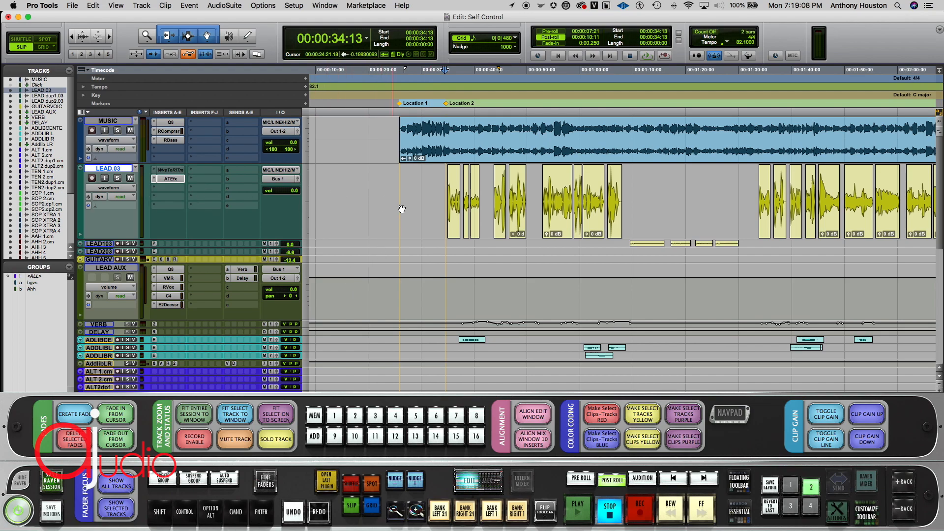
Step: Select the first section of volume automation on the VERB track and increase the track's height
scroll(471, 185, down, 3)
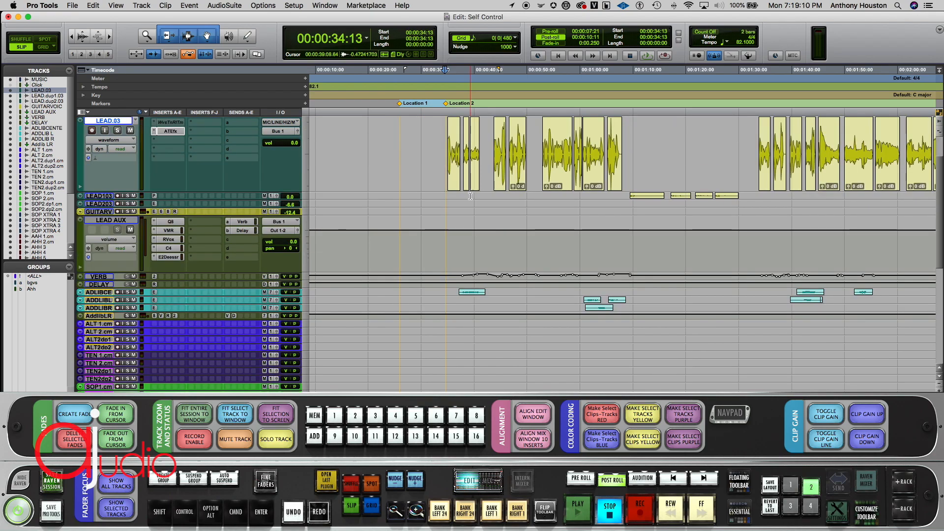
click(459, 273)
drag(459, 272, 642, 280)
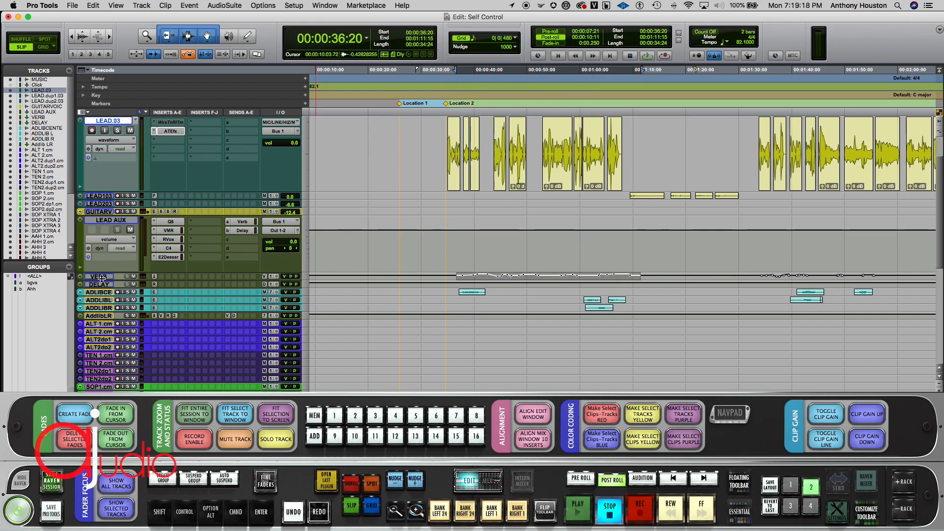
drag(101, 278, 102, 313)
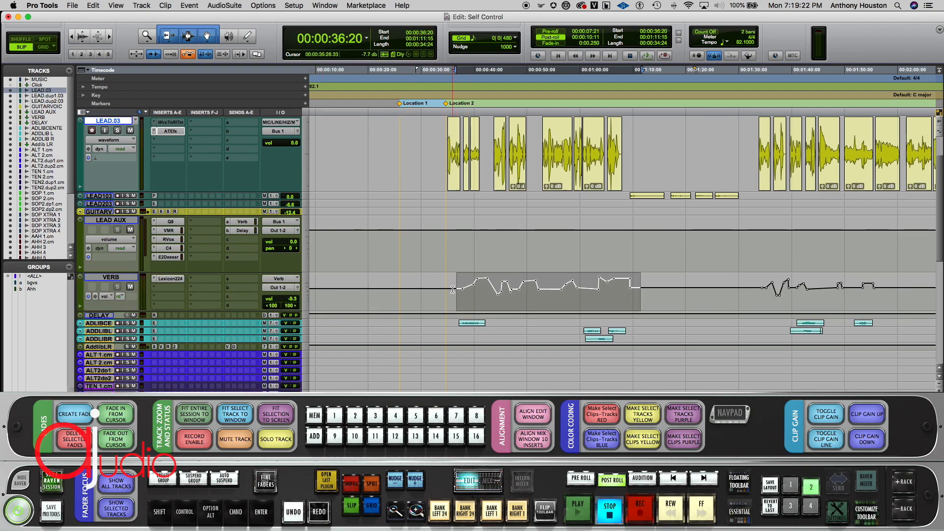
Step: Examine the rises and dips of the VERB volume automation below the first group of LEAD.03 clips
drag(451, 288, 535, 294)
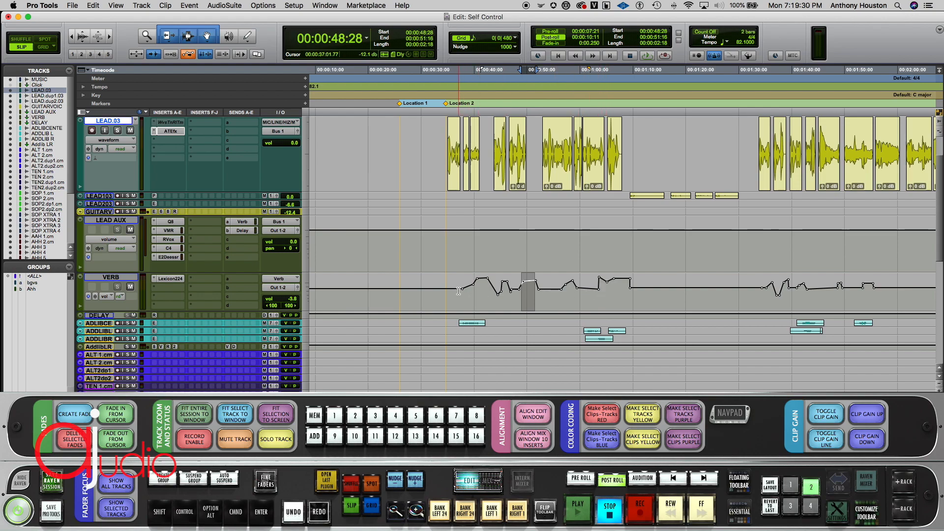
click(599, 289)
drag(598, 290, 596, 290)
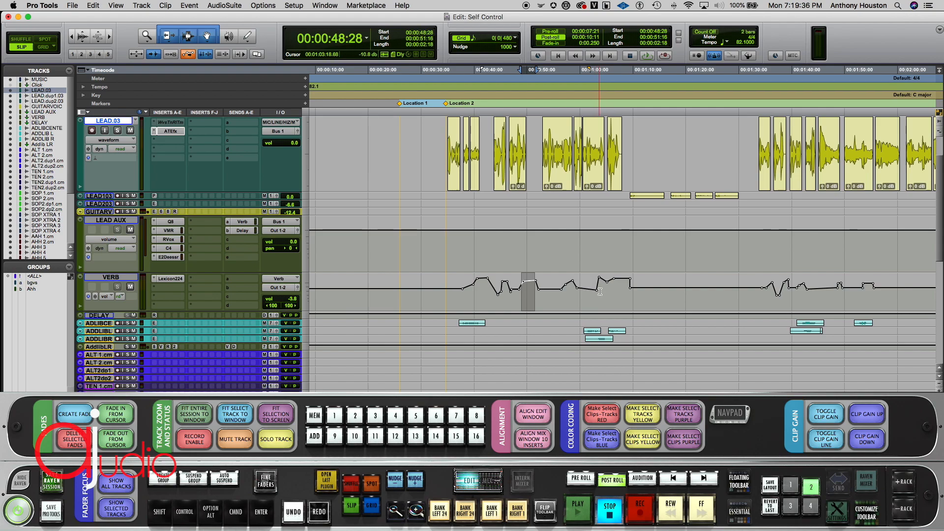
click(579, 290)
drag(577, 289, 578, 293)
click(509, 290)
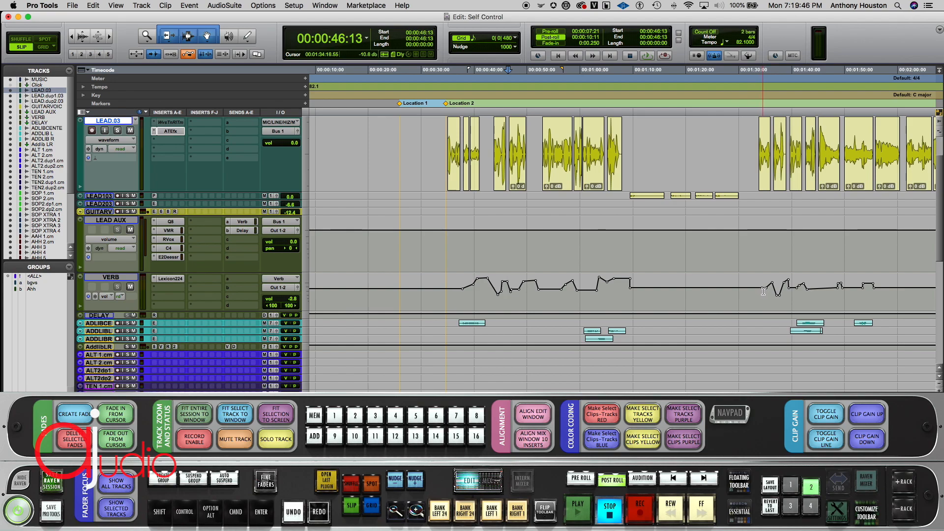
Step: Open the Lexicon 224 reverb on the VERB track, review its program and fader settings, and close it
key(alt)
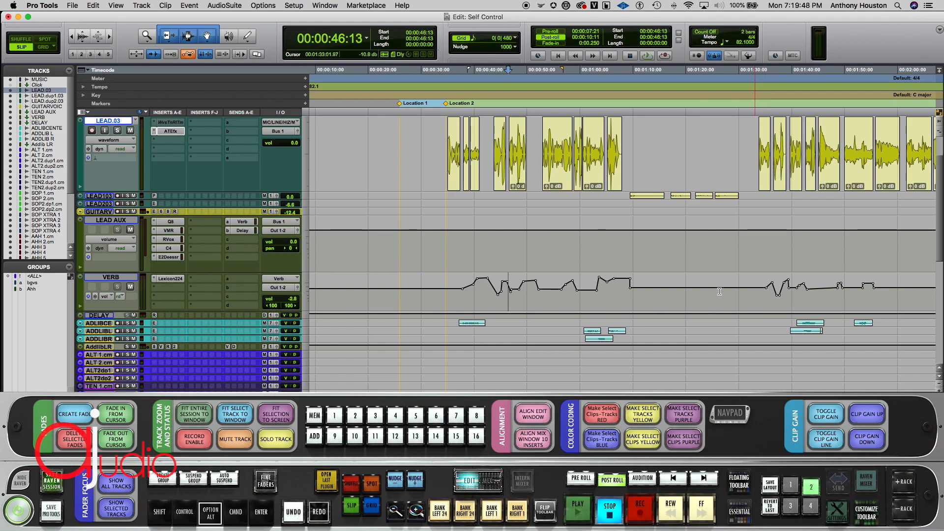
click(168, 279)
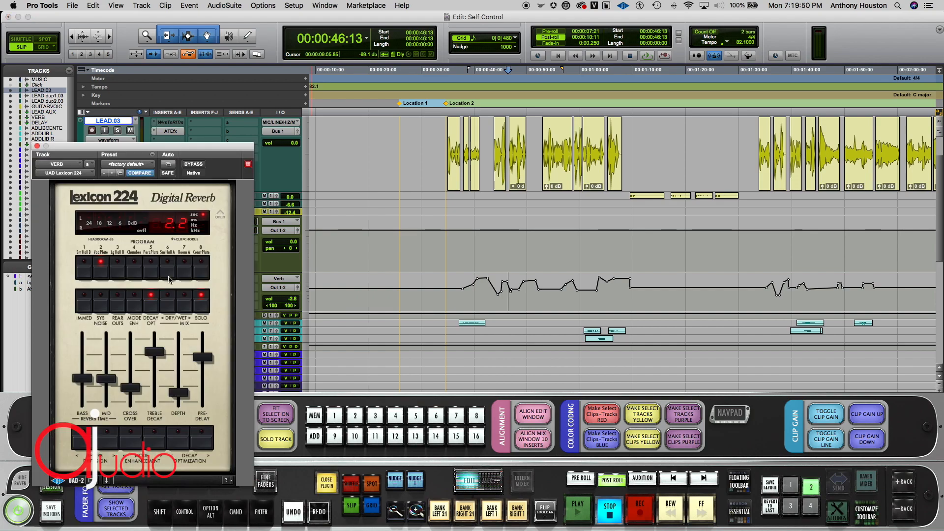
drag(129, 149, 479, 78)
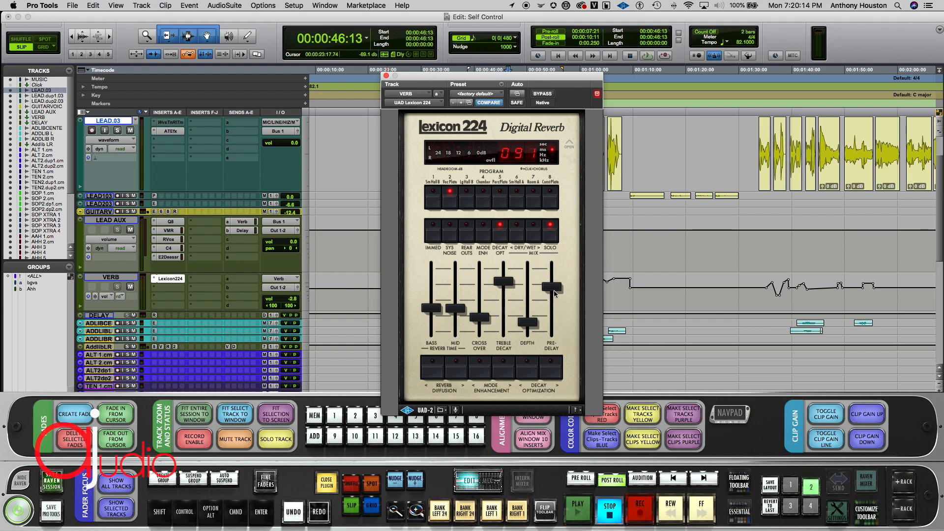
click(386, 77)
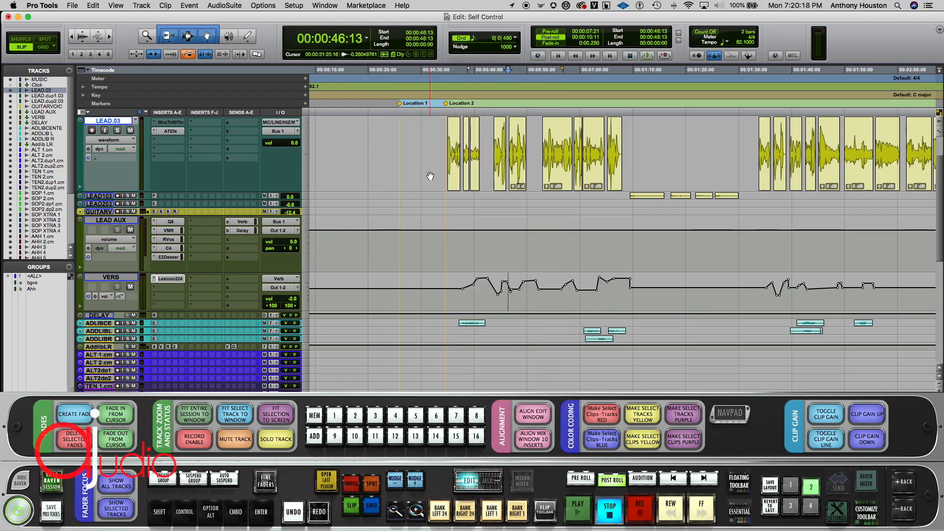
Step: Zoom the timeline in around 00:00:46:13 and select LEAD.03 from 00:00:44:04 to 00:00:46:04
key(t)
key(t)
key(t)
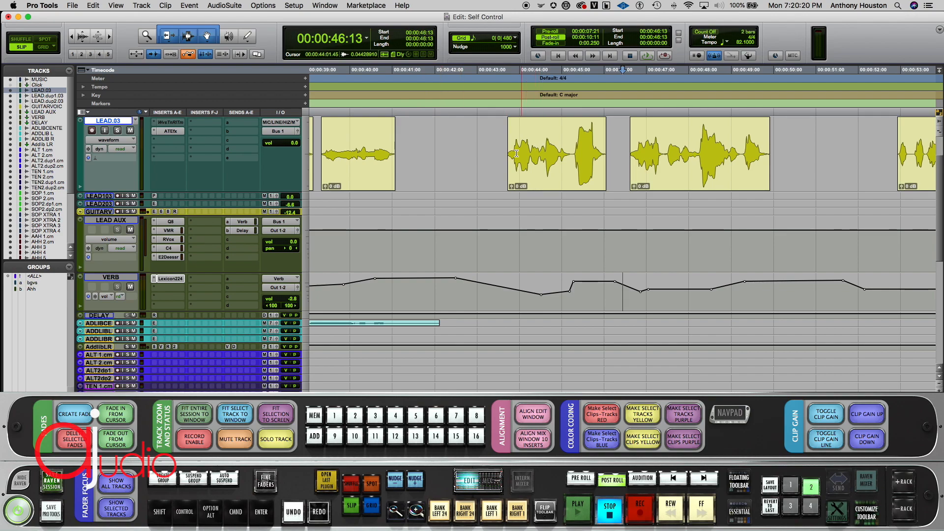
click(504, 135)
mouse_move(505, 135)
mouse_down()
mouse_move(532, 139)
mouse_move(508, 139)
mouse_up()
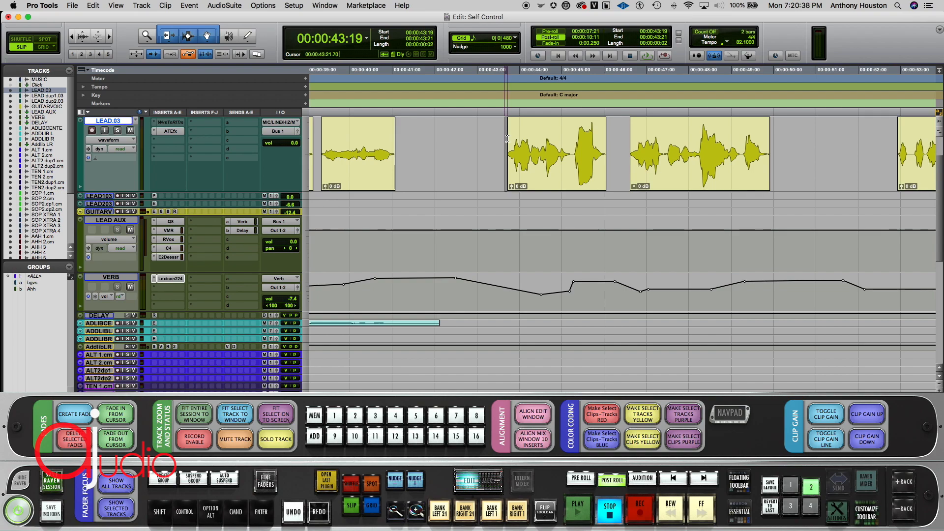
drag(509, 140, 610, 148)
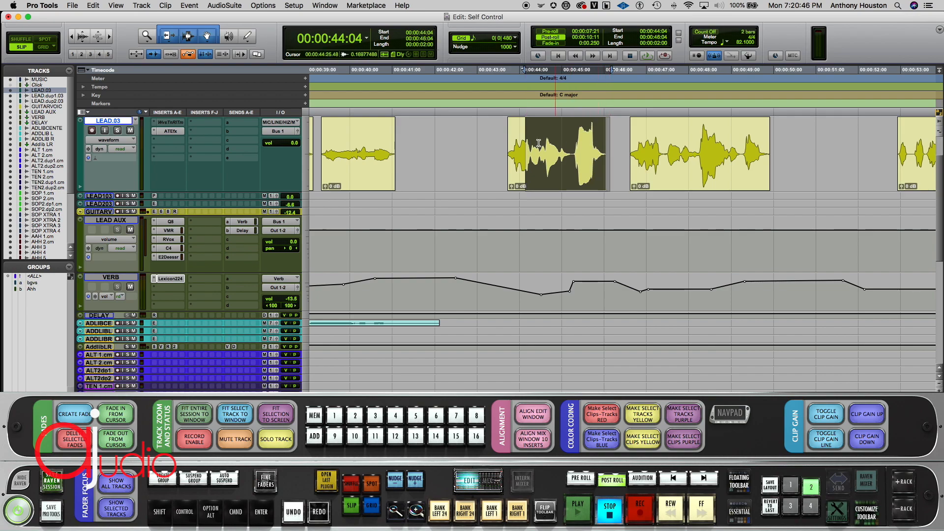
Step: Select the whole LEAD.03 clip between 00:00:43:20 and 00:00:46:05
click(493, 146)
click(502, 148)
click(505, 151)
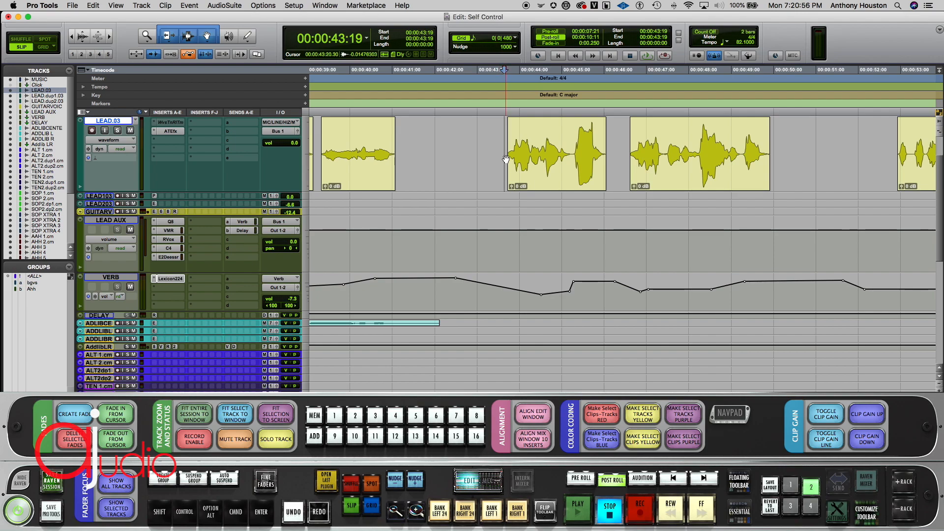
drag(506, 147, 611, 147)
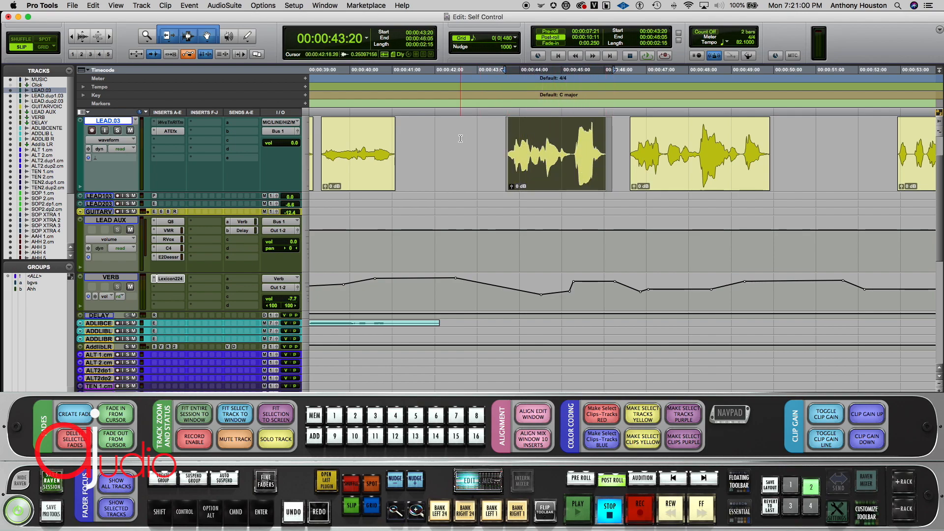
Step: Select LEAD.03 from just before the clip at 00:00:43:19 to partway through its loudest phrase, a length of 00:00:01:29
click(483, 142)
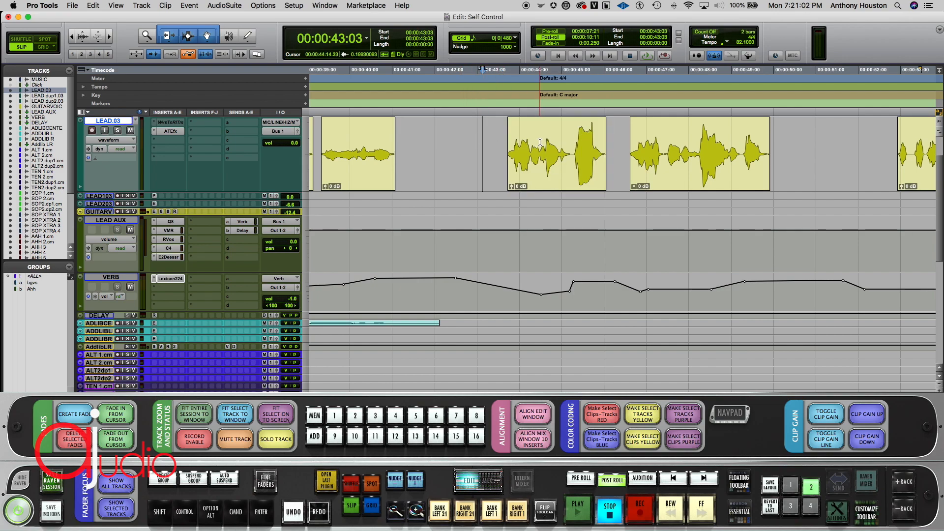
click(506, 148)
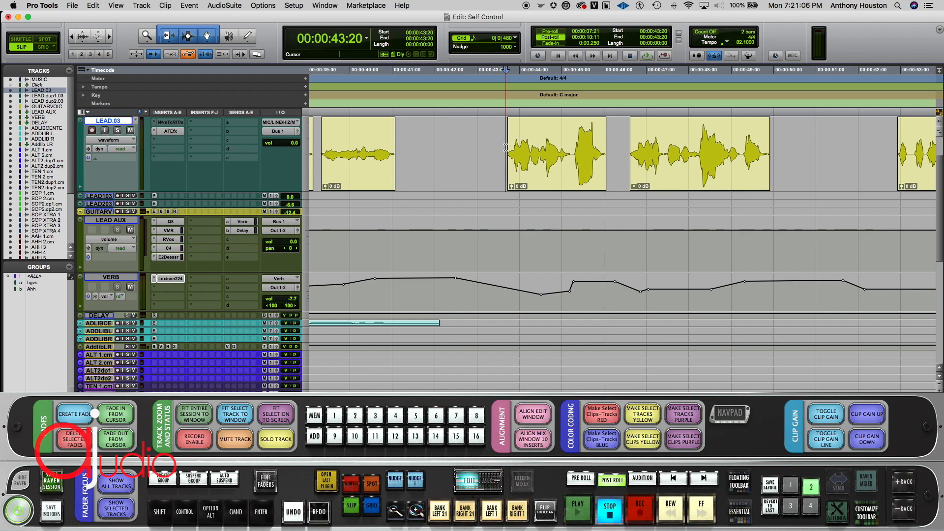
click(504, 148)
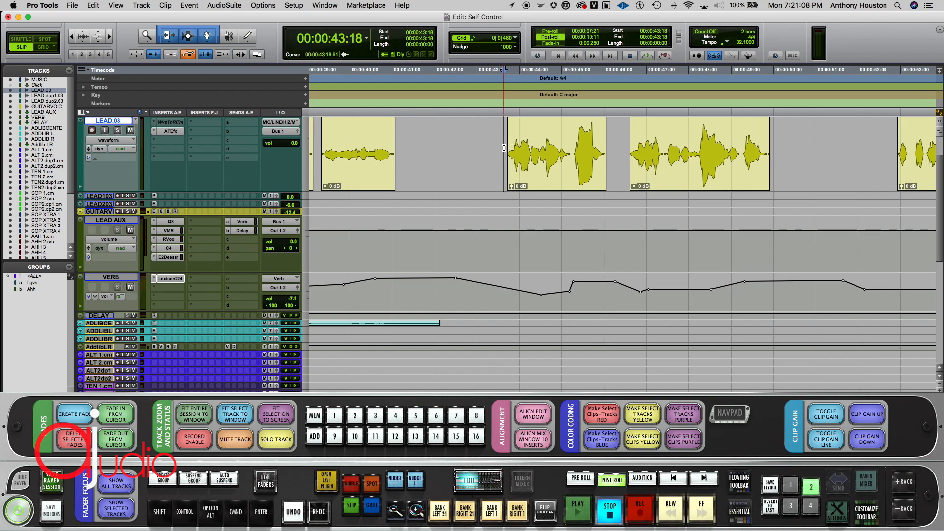
drag(504, 148, 589, 144)
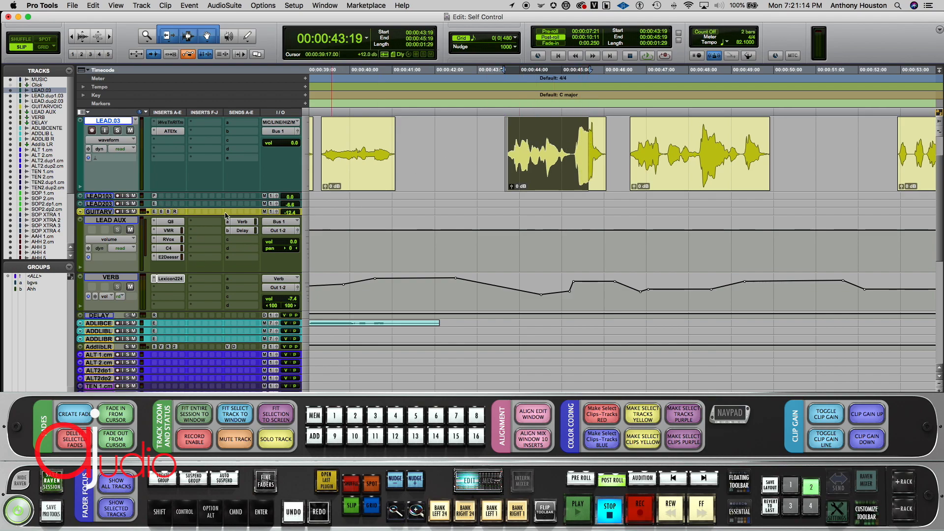
Step: Select LEAD.03 from just before the clip at 00:00:43:18 to 00:00:45:03, covering only its quieter opening phrase
click(494, 145)
click(504, 144)
drag(504, 144, 567, 140)
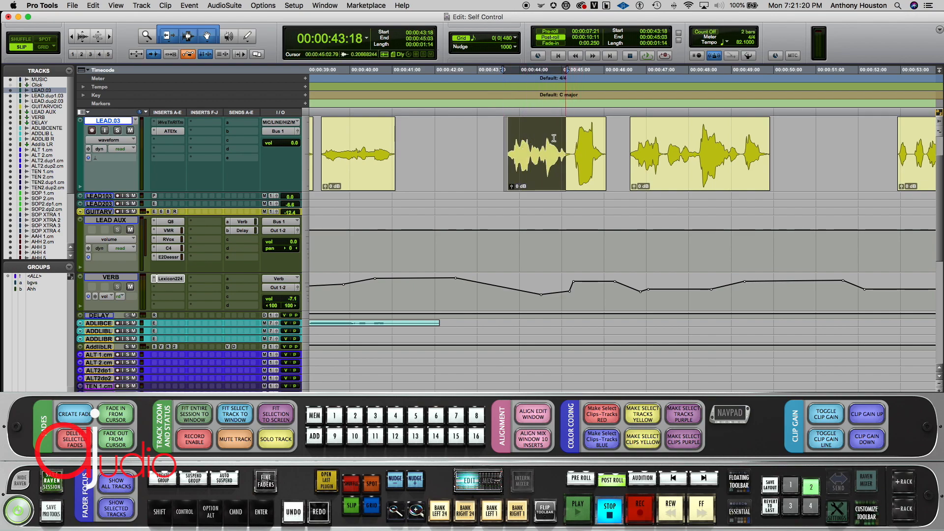
Step: Select LEAD.03 across two clips from 00:00:42:25 to 00:00:49:02, and place the cursor before the first at 00:00:43:16
drag(471, 144, 722, 155)
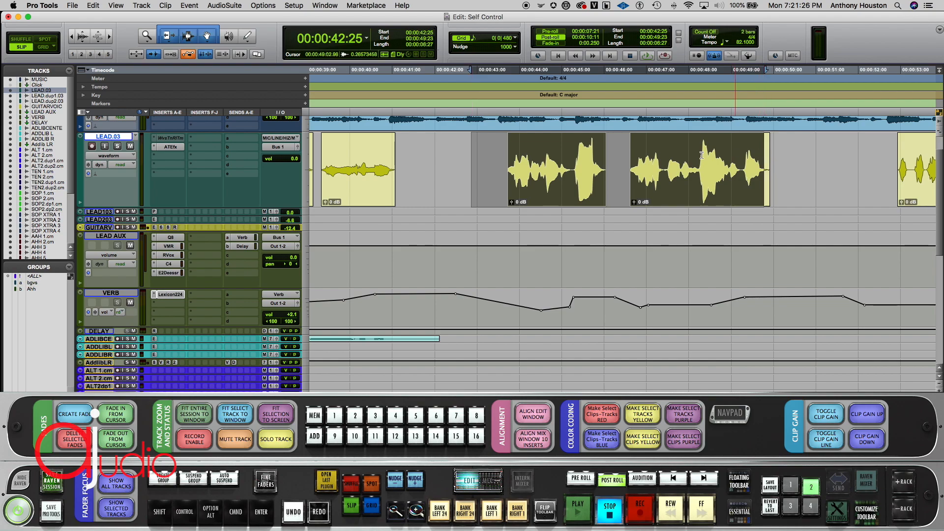
click(497, 166)
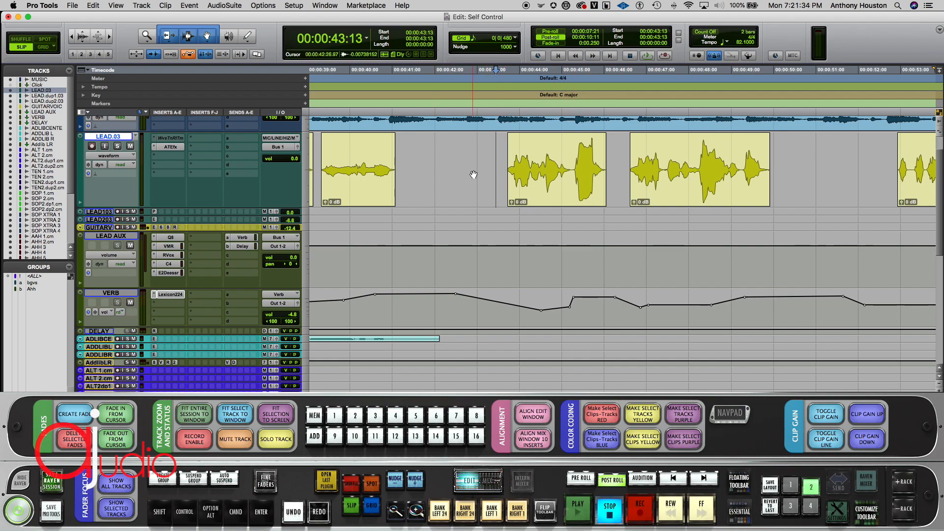
click(500, 147)
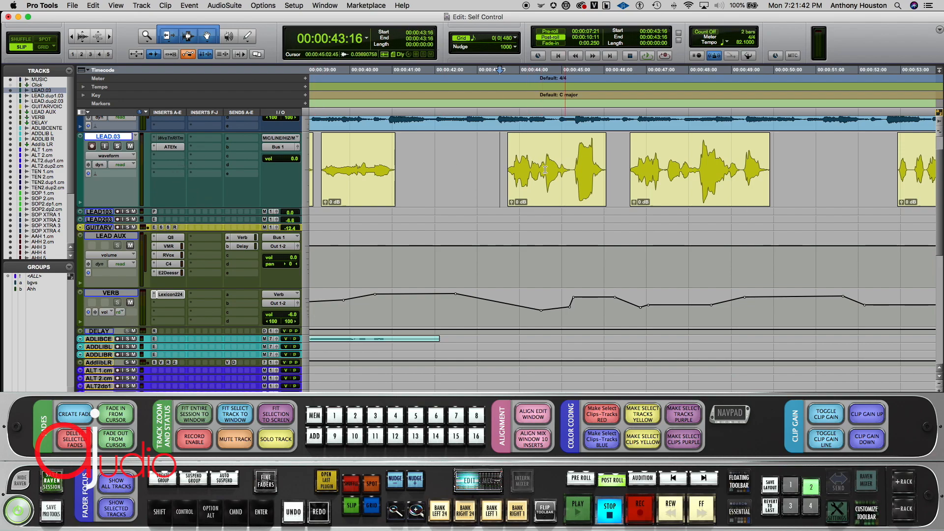
Step: Play the mix from 00:00:31:13 to about 00:01:07, following the VERB volume automation along the lead vocal, and stop
key(r)
key(r)
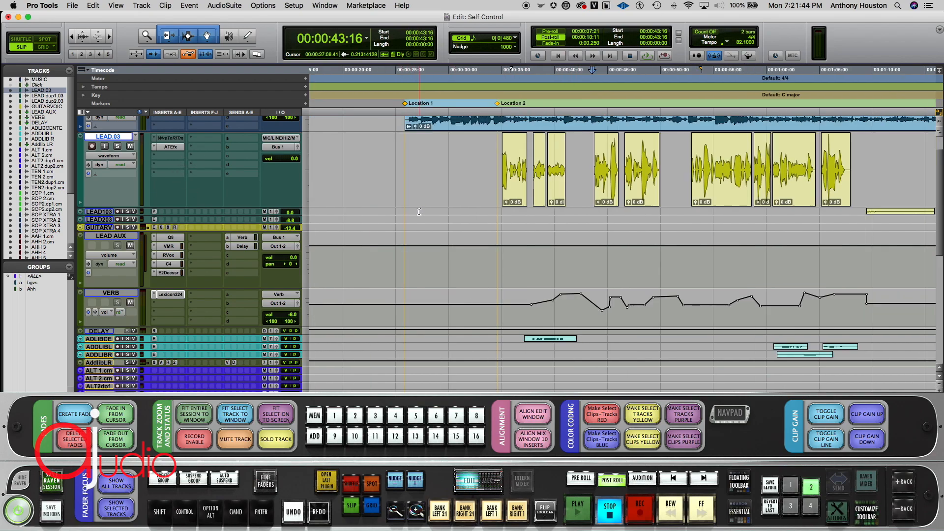
click(497, 271)
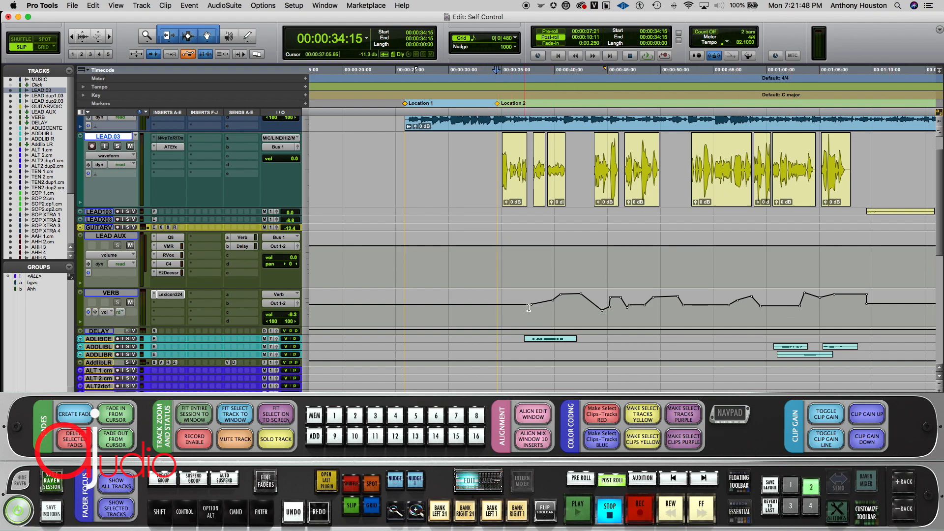
click(470, 306)
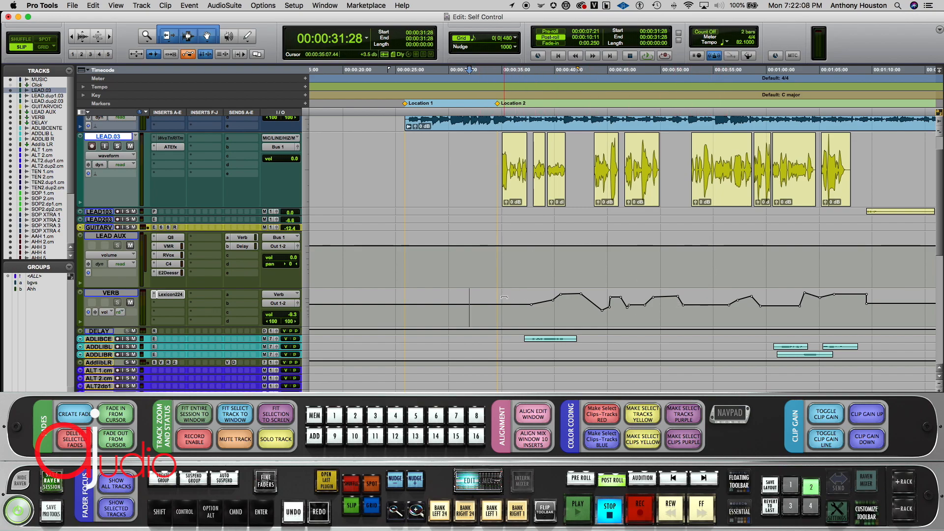
click(464, 308)
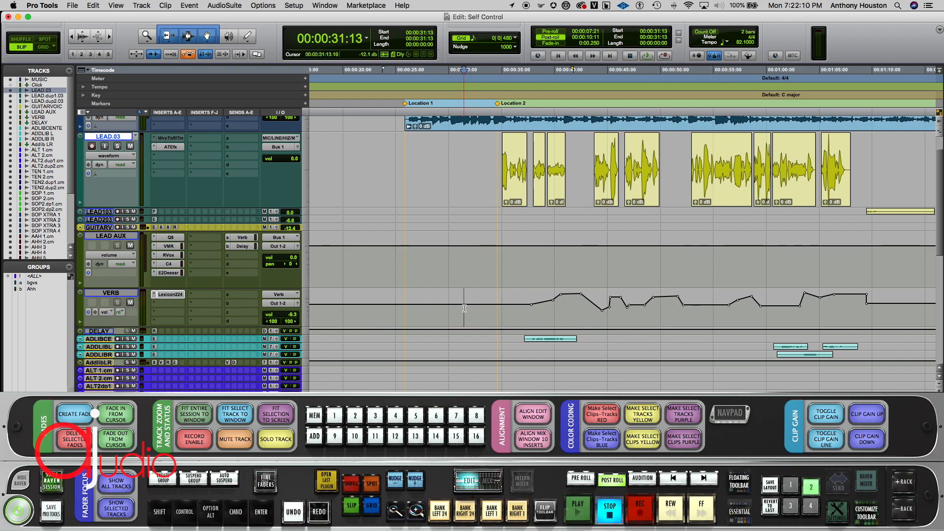
key(space)
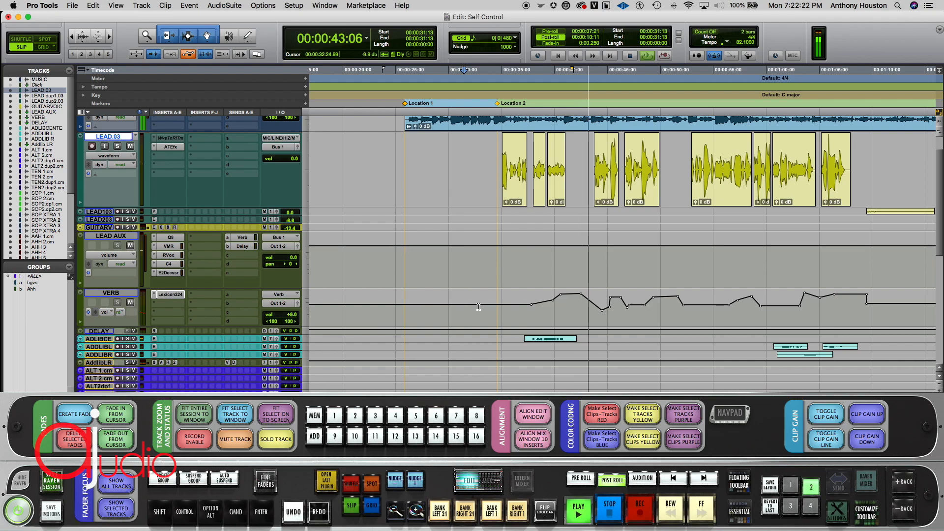
scroll(479, 307, right, 5)
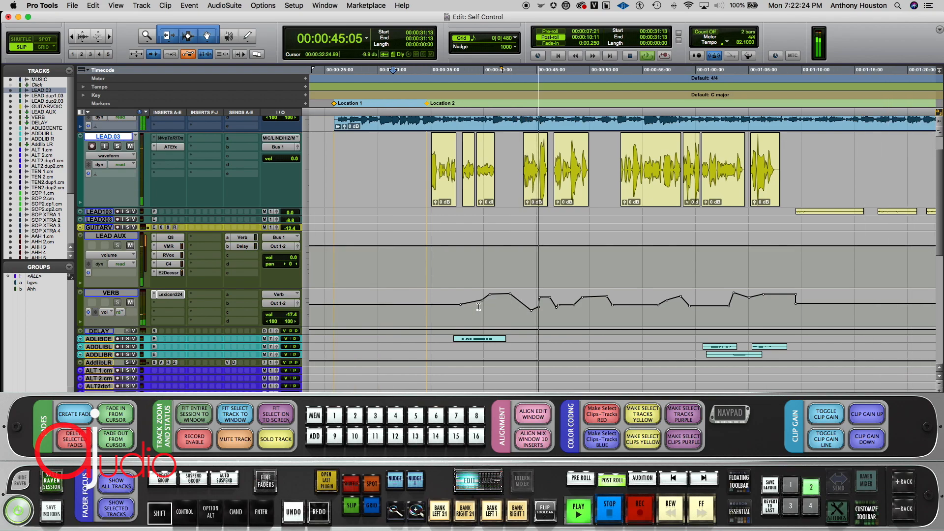
scroll(478, 307, right, 3)
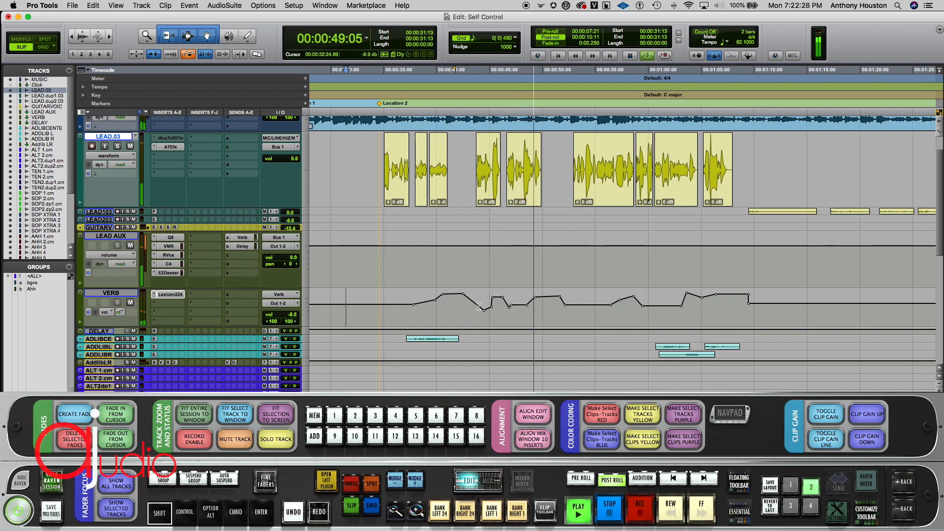
scroll(479, 307, right, 4)
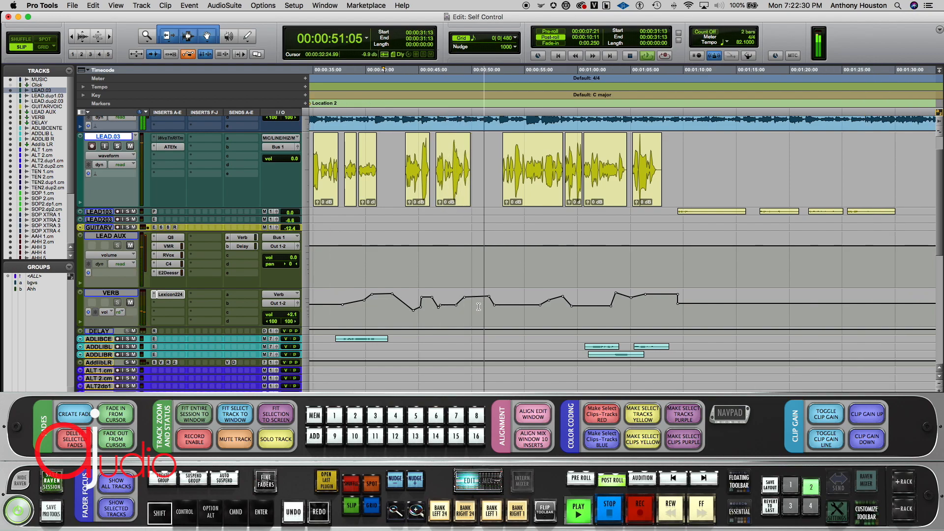
scroll(478, 307, right, 1)
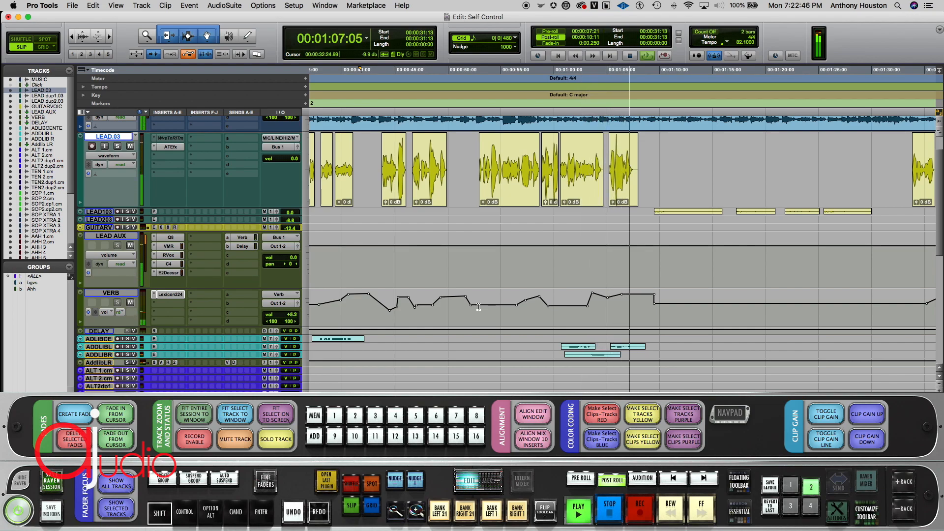
key(space)
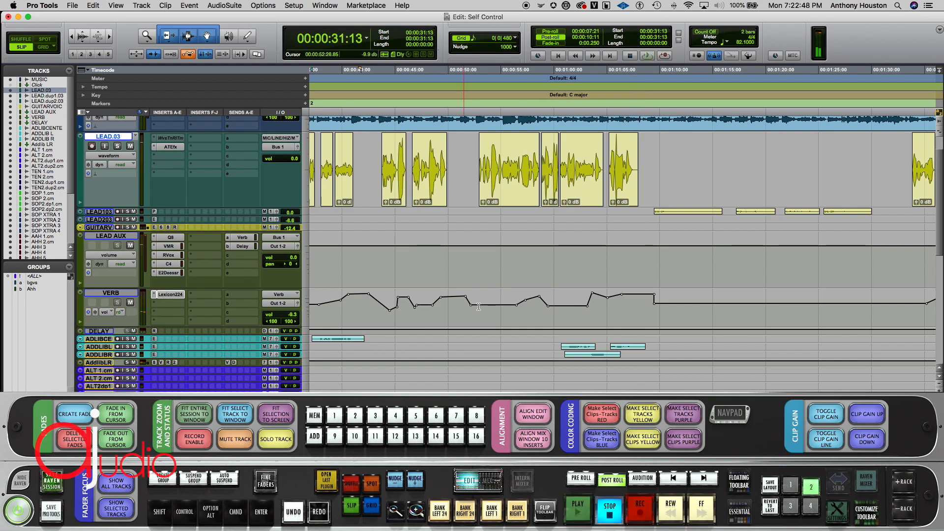
Step: Select the ADLIB L and ADLIB R clips from 00:00:59:28 to 00:01:08:21 and enlarge the Addlib LR track
drag(554, 344, 647, 356)
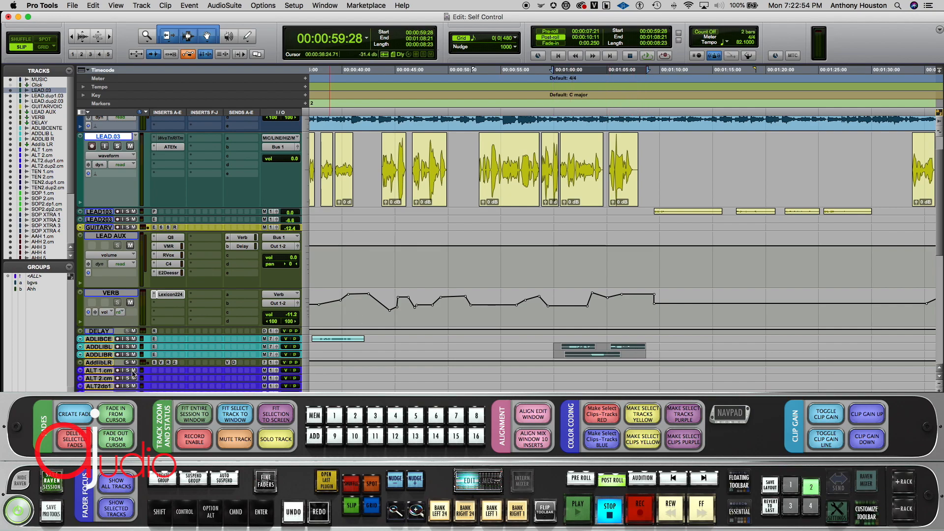
drag(130, 364, 128, 389)
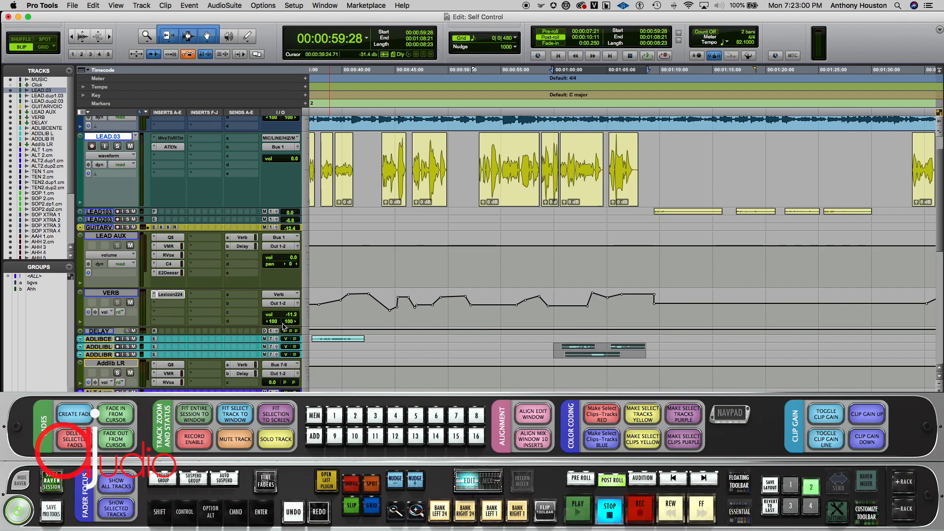
scroll(276, 323, down, 1)
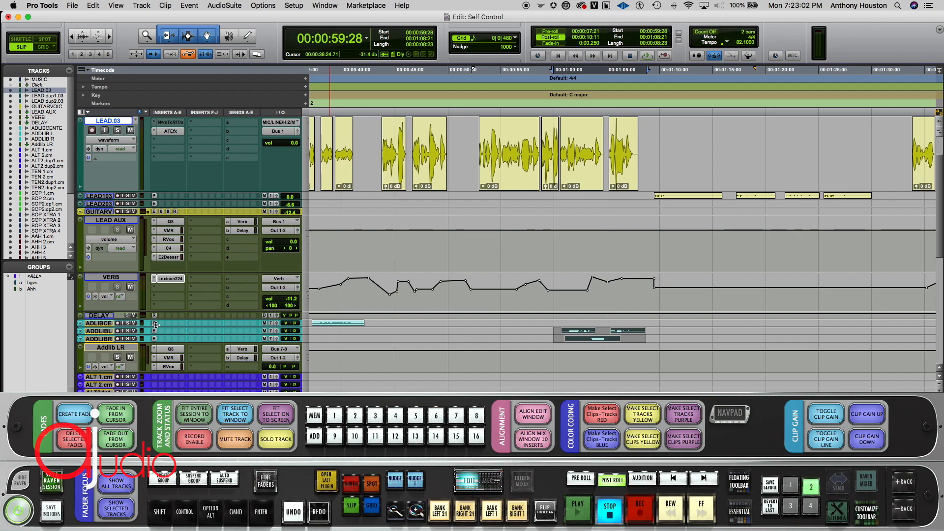
scroll(122, 333, down, 5)
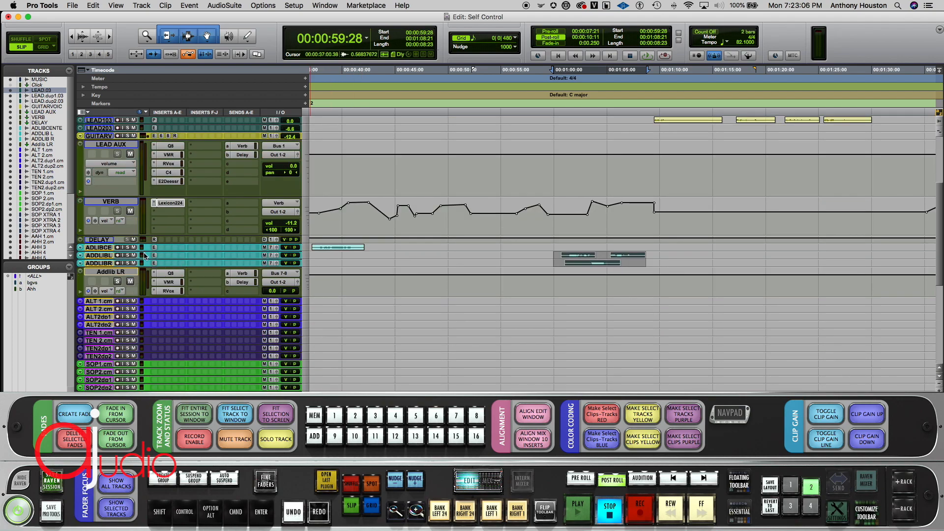
Step: Select the whole clip on ADLIBCENTE, and place the cursor in the ADLIB R clip at 00:01:02:27
click(158, 247)
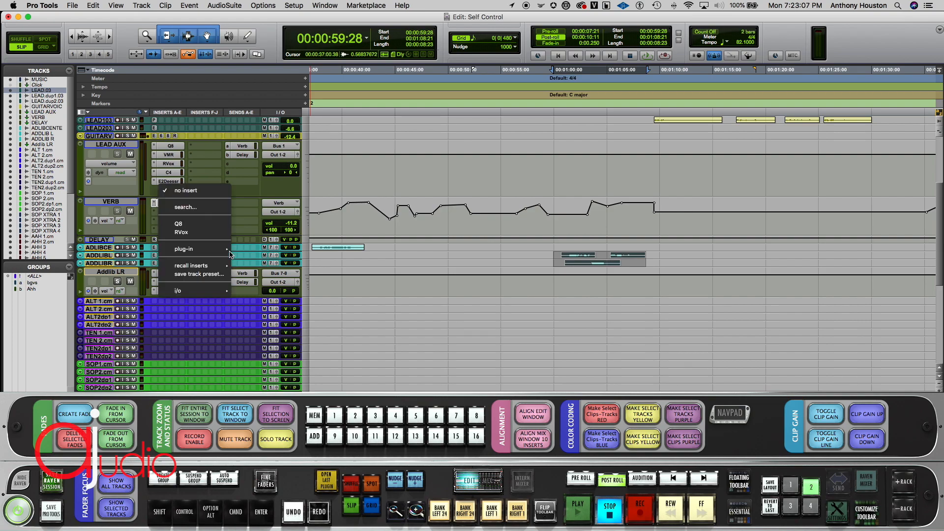
click(350, 249)
click(350, 249)
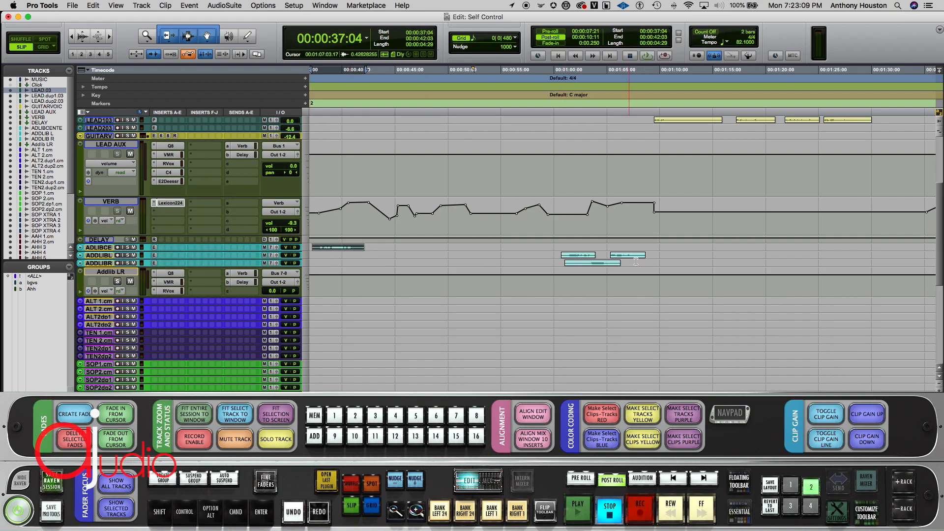
click(572, 254)
click(585, 262)
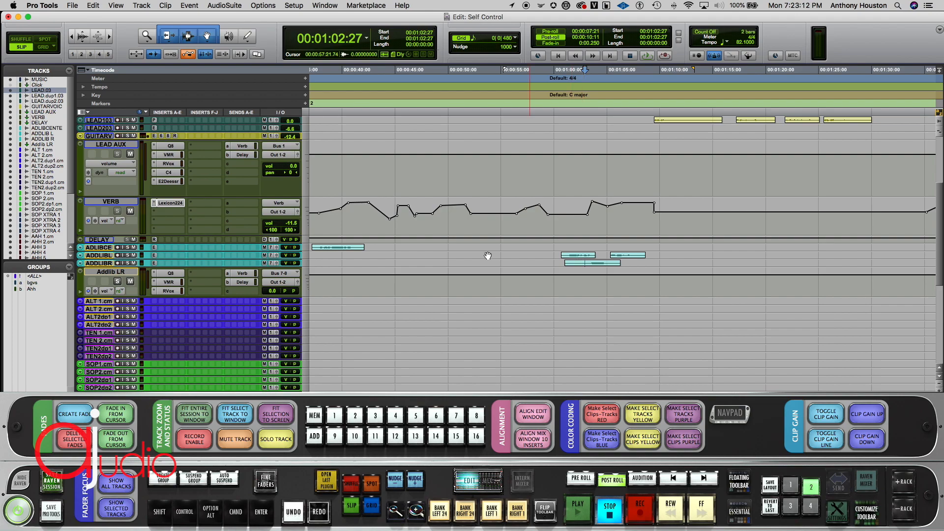
Step: Enlarge the Addlib LR and DELAY tracks until their inserts and sends are fully shown
click(109, 272)
drag(132, 296, 138, 331)
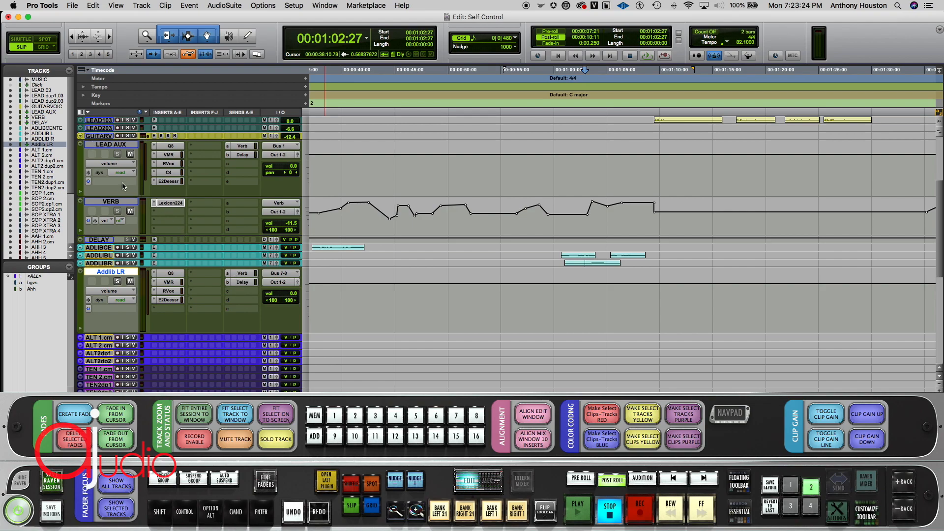
drag(100, 243, 111, 277)
Step: Open the Repeater plug-in on the DELAY track and move its window below the LEAD.03 clips
click(171, 242)
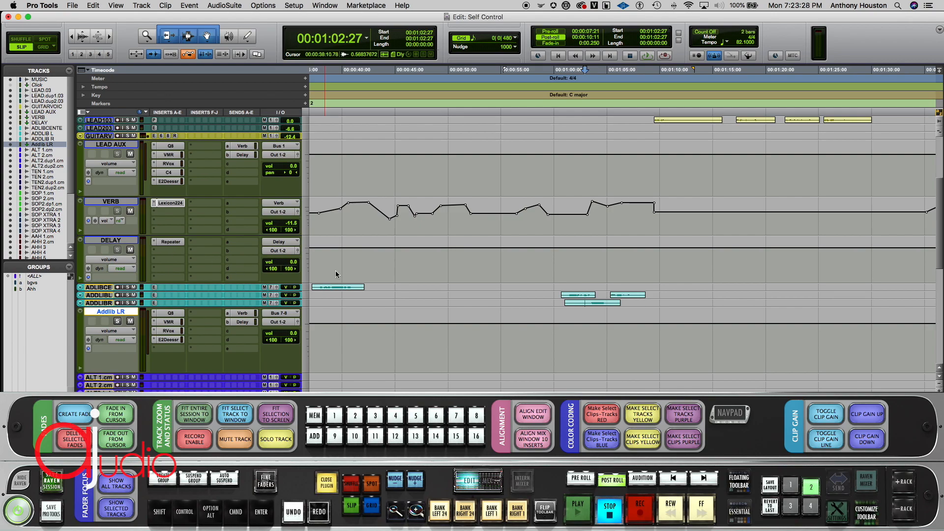
scroll(330, 256, up, 5)
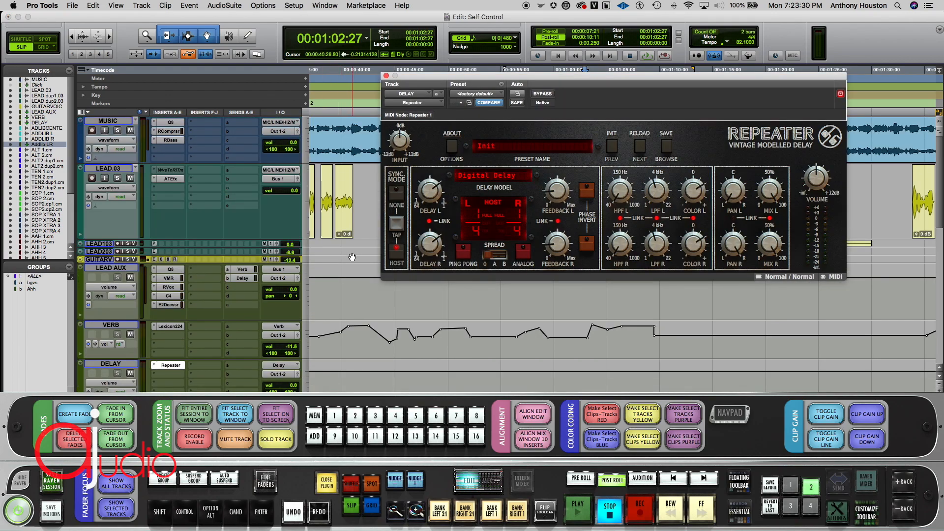
drag(427, 73, 251, 259)
click(472, 177)
drag(435, 264, 459, 250)
Step: Zoom in on LEAD.03 and play the mix from just before the clip at 00:00:52:19 past 00:01:07, with Repeater open, and stop
click(478, 200)
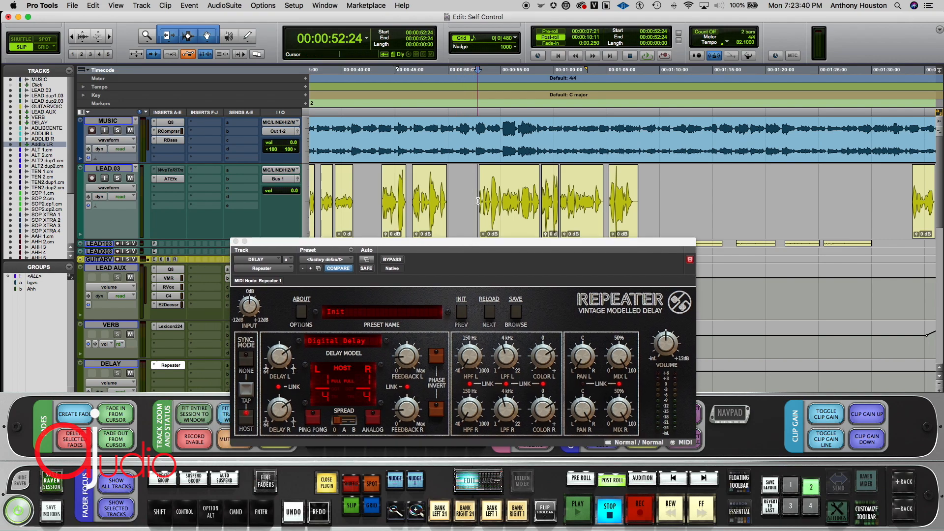
click(476, 202)
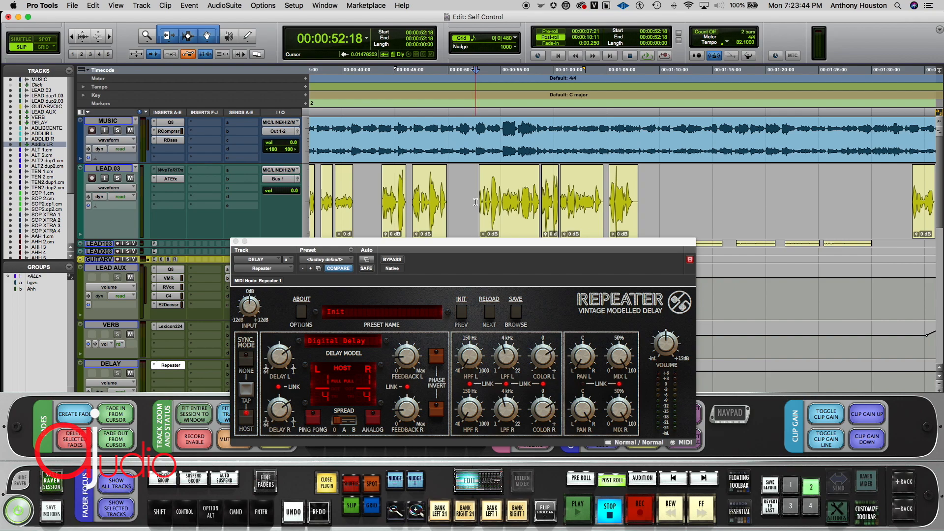
key(t)
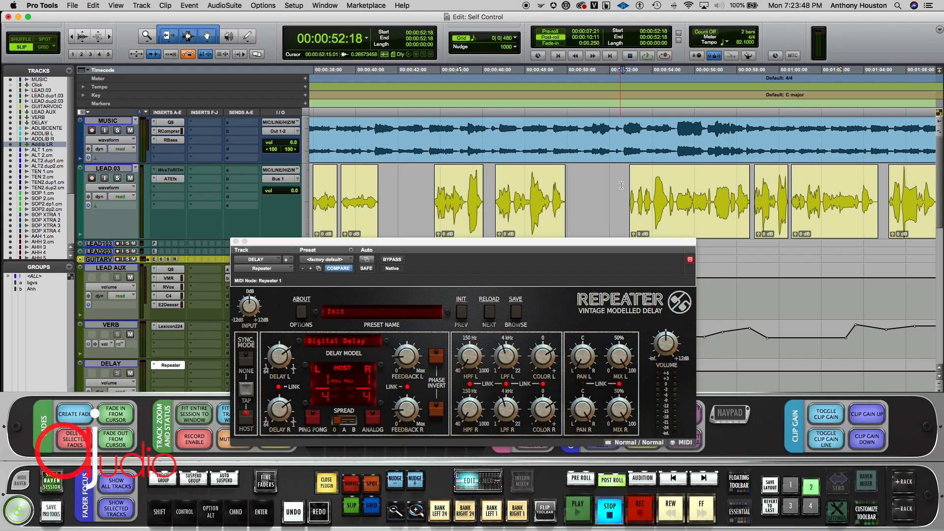
scroll(621, 185, right, 3)
scroll(621, 186, down, 2)
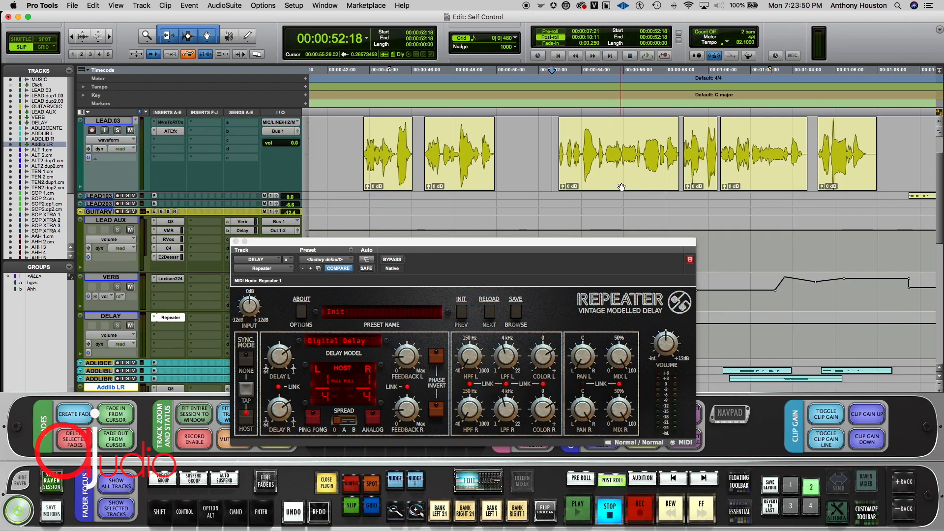
scroll(621, 187, left, 2)
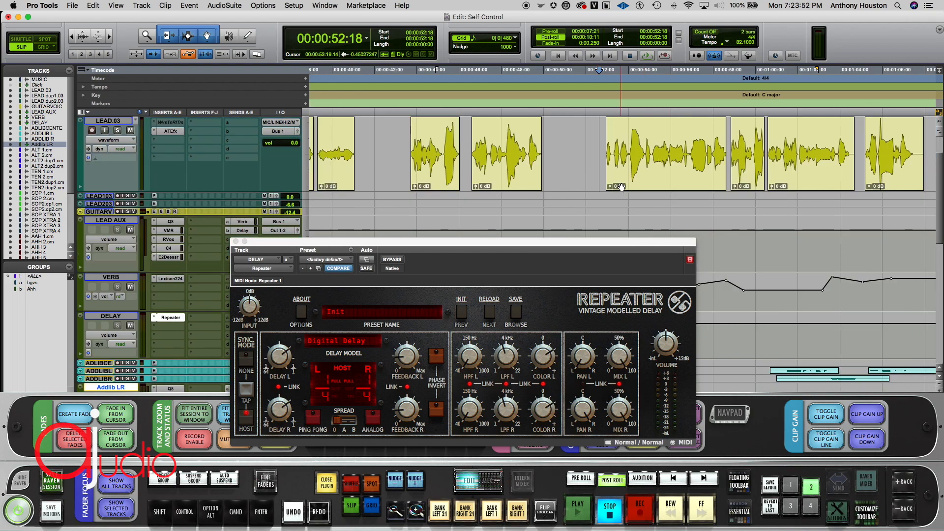
scroll(621, 187, up, 1)
scroll(622, 187, right, 6)
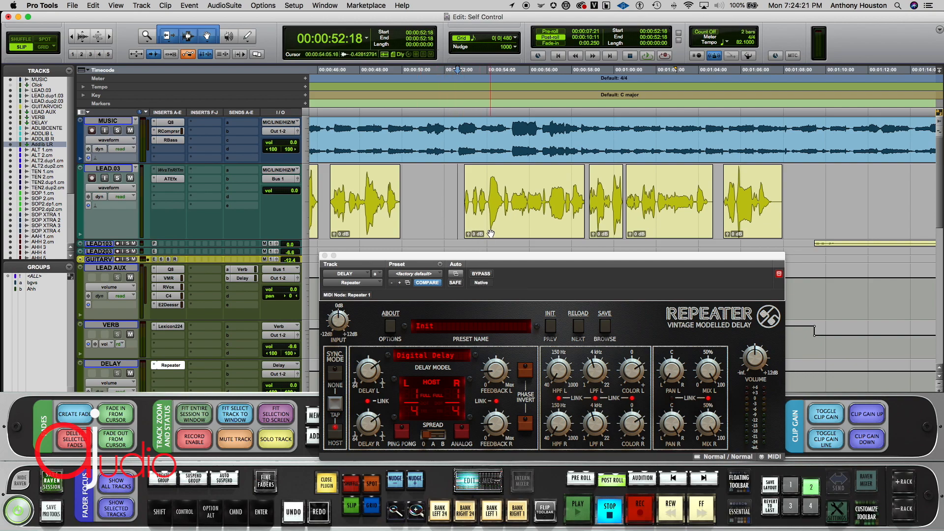
key(space)
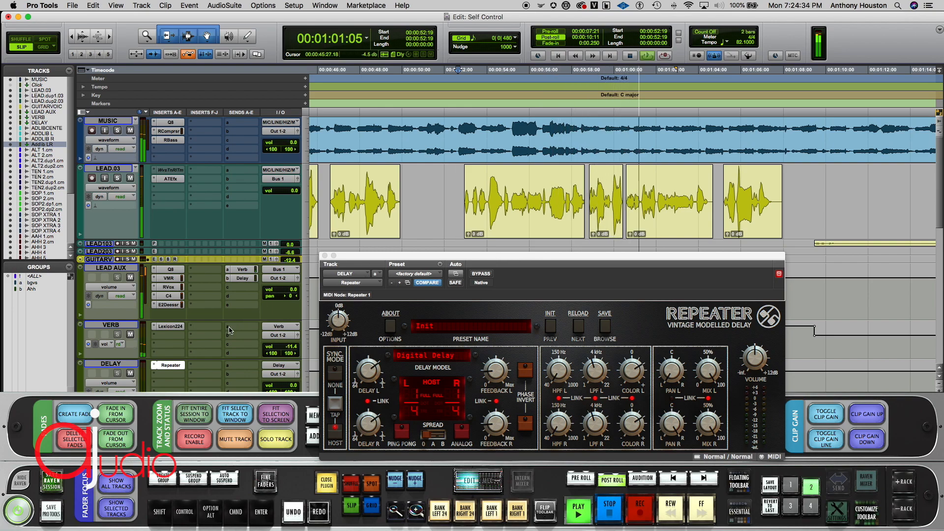
scroll(230, 331, down, 5)
scroll(229, 330, up, 3)
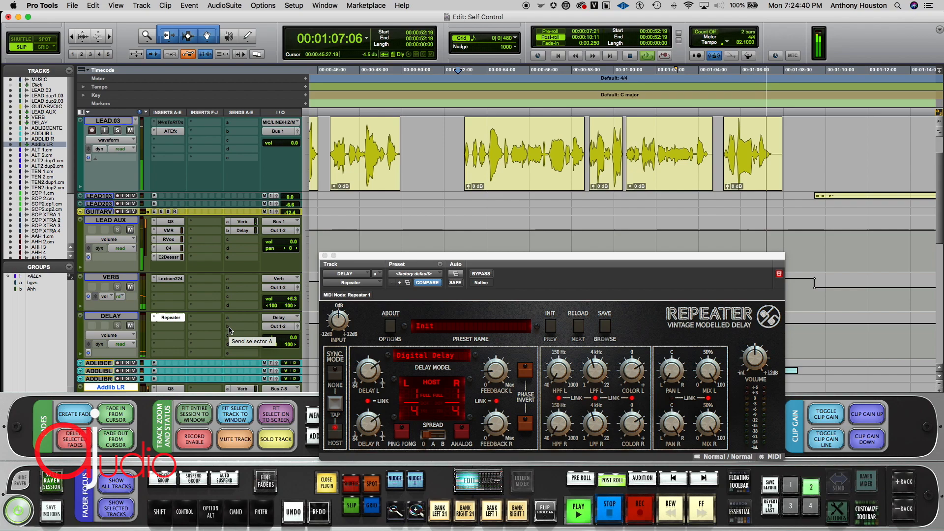
key(space)
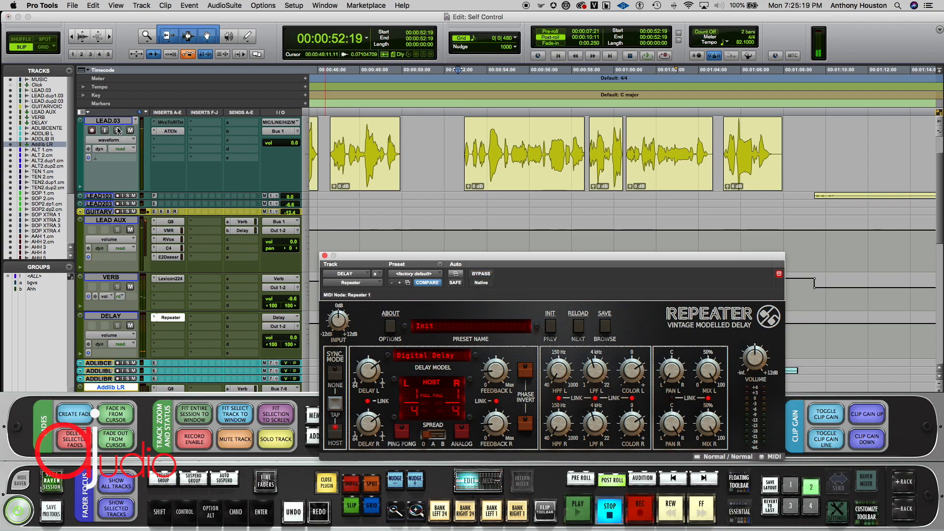
Step: Solo the LEAD.03 track and bypass the Repeater delay on the DELAY track
click(118, 131)
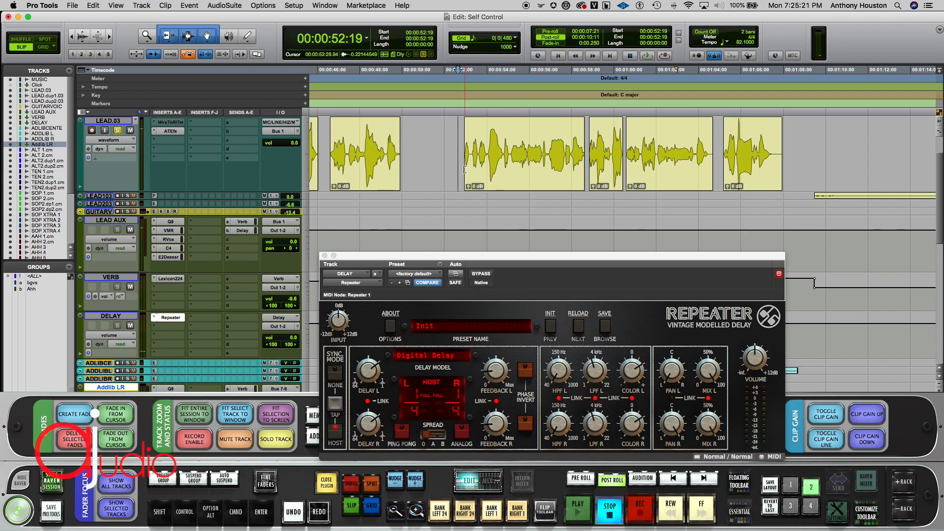
click(488, 279)
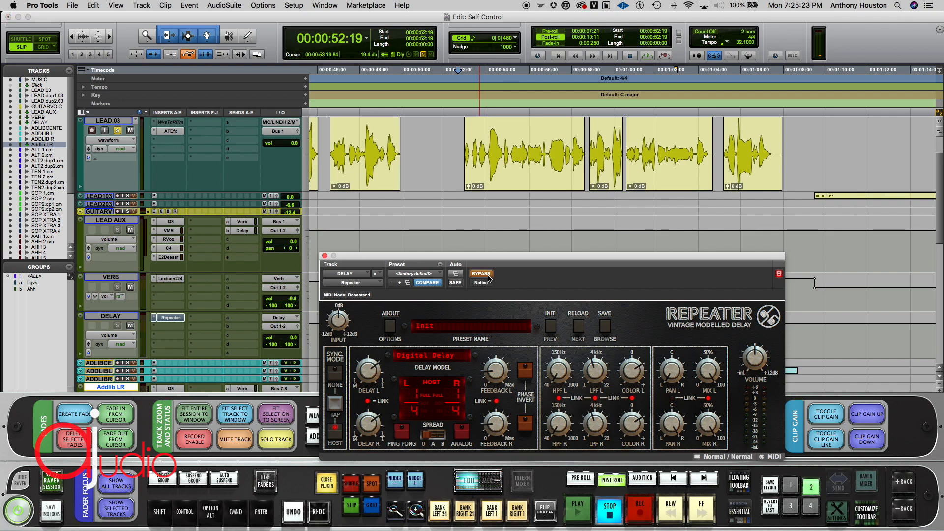
Step: Play the soloed LEAD.03 vocal from 00:00:52:19 with Repeater bypassed, and play it again with the bypass switched off
key(space)
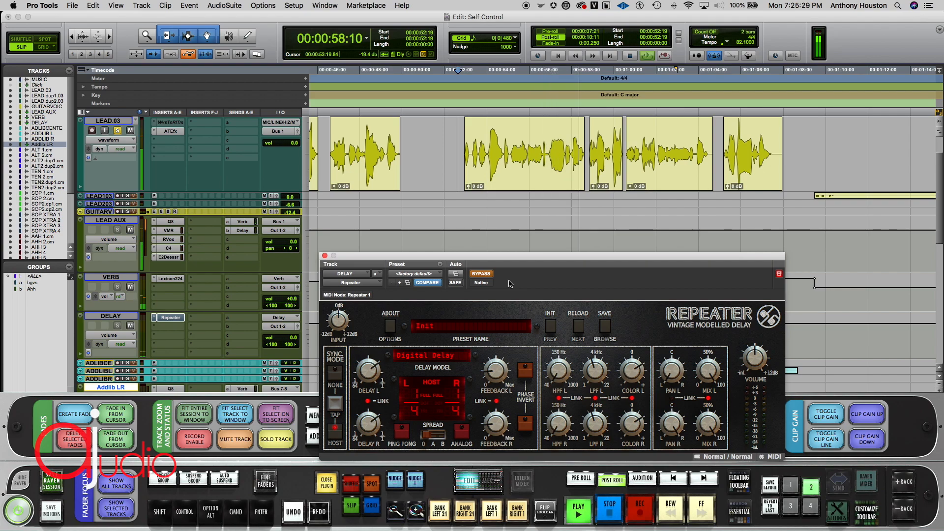
key(space)
click(485, 275)
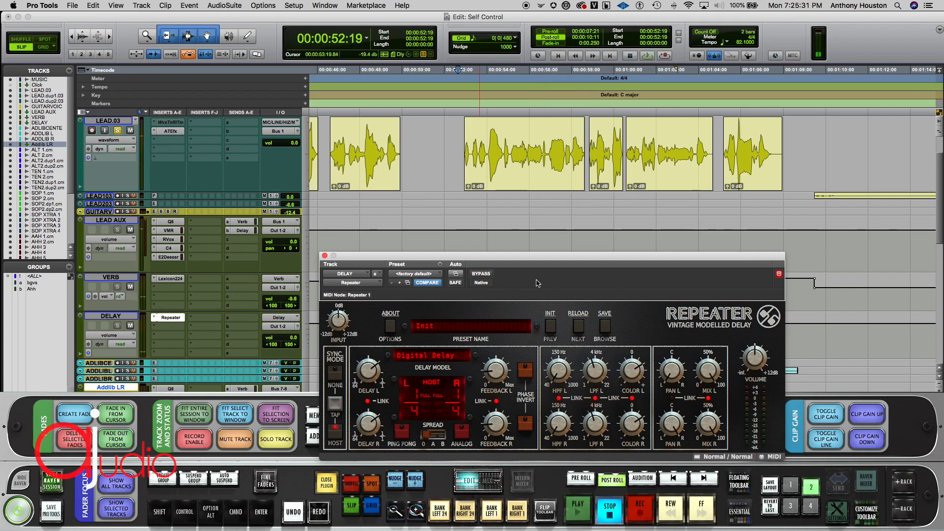
key(space)
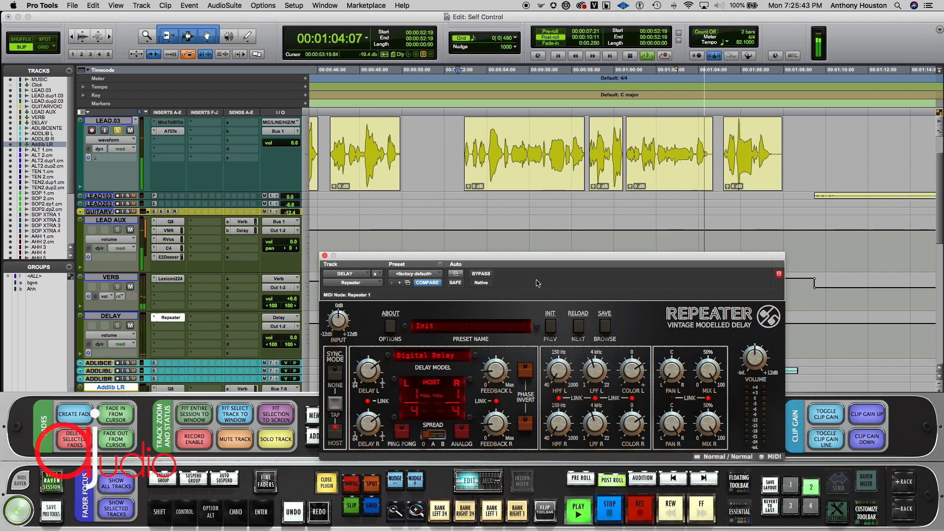
key(space)
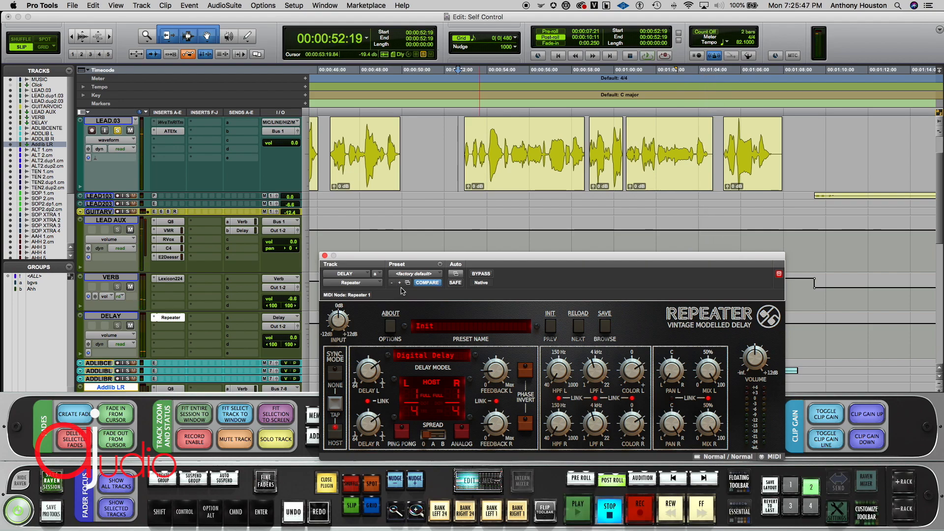
Step: Unsolo the LEAD.03 track and close the Repeater plug-in window
click(117, 132)
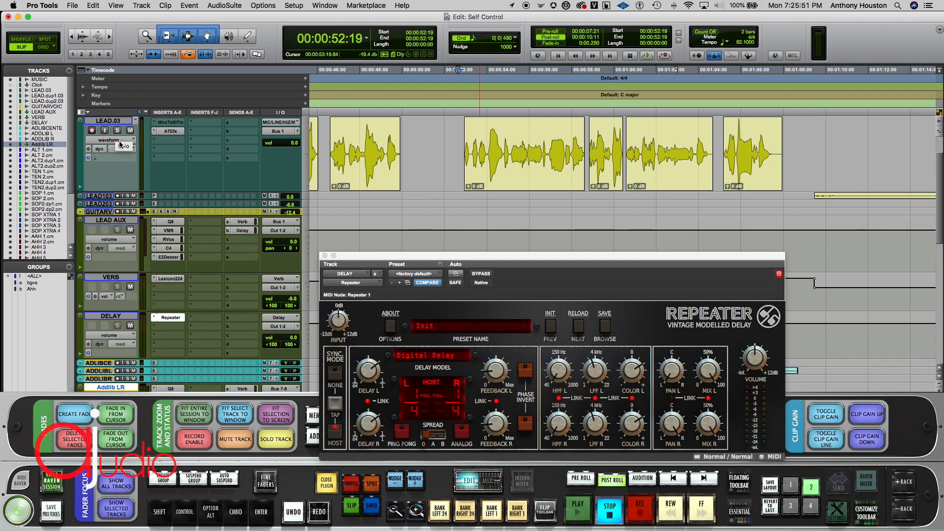
click(324, 256)
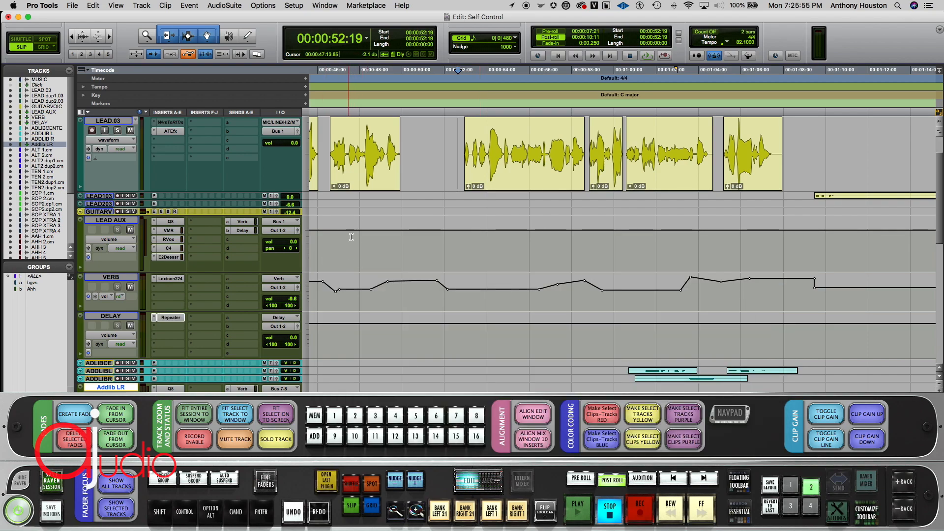
Step: Enlarge the LEAD.dup1.03 track until its inserts and clip waveforms are readable
key(r)
key(r)
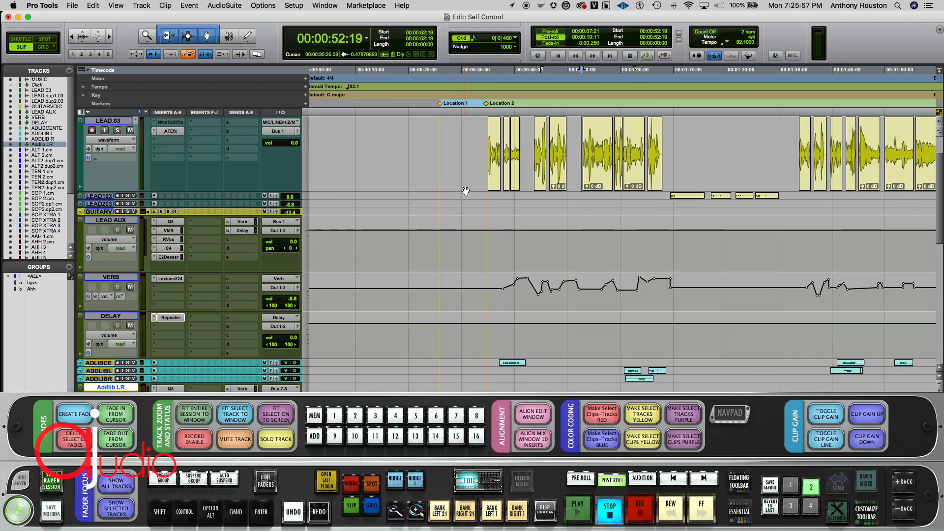
scroll(466, 192, left, 1)
scroll(466, 191, up, 2)
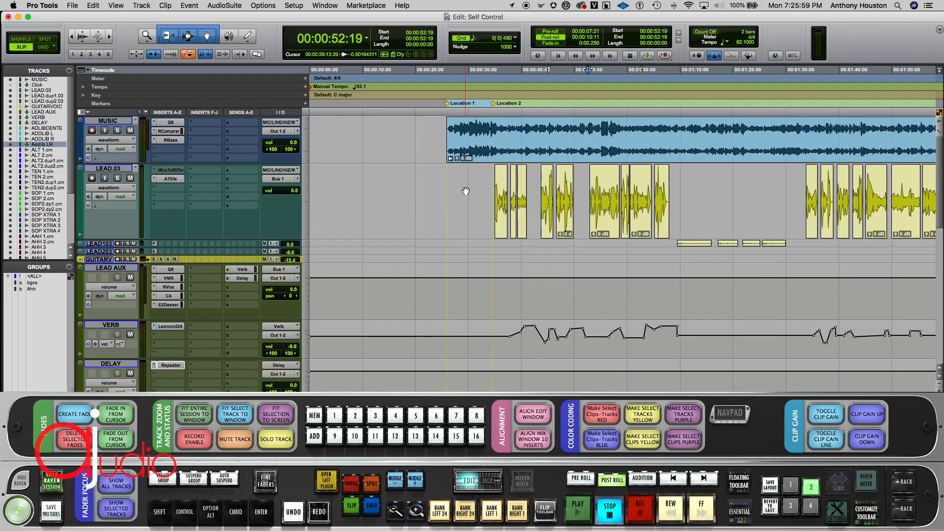
scroll(465, 191, right, 10)
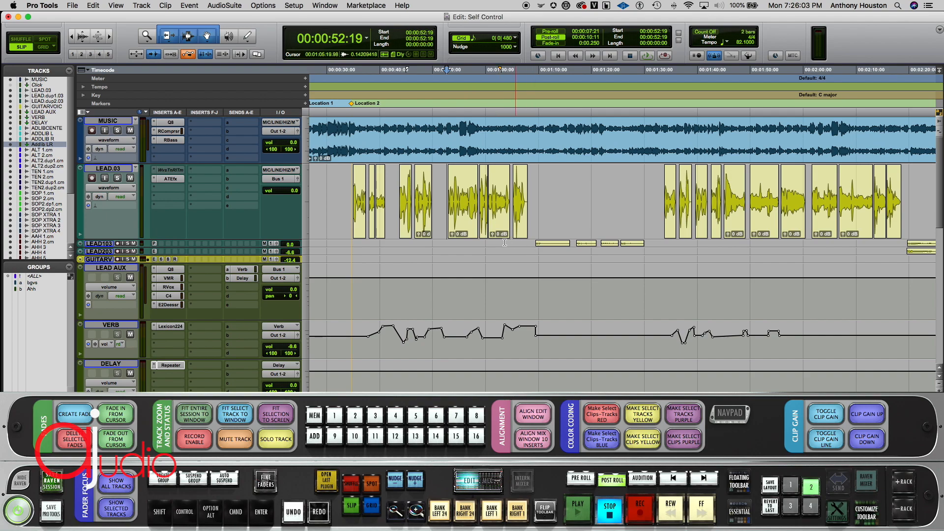
drag(120, 247, 120, 287)
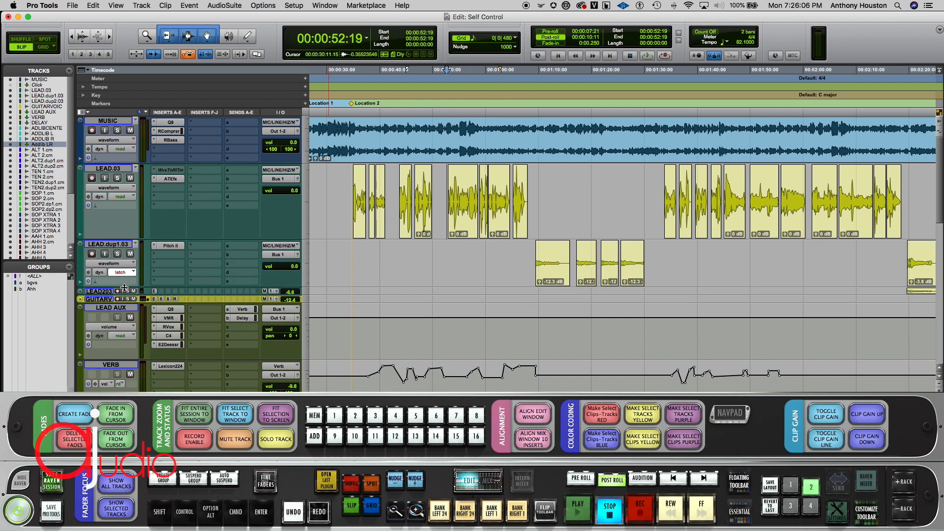
Step: Select the group of four LEAD.dup1.03 clips that starts at 00:01:09:14
click(551, 275)
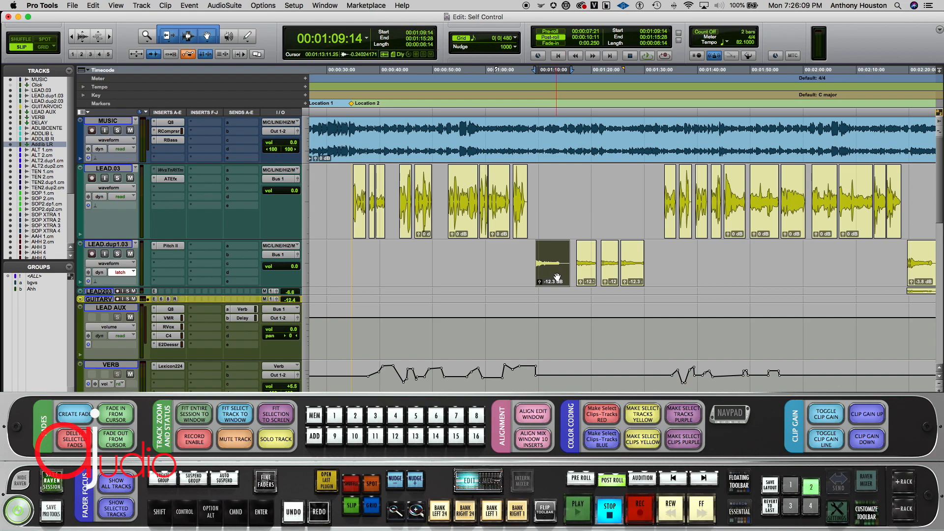
key(t)
scroll(582, 275, right, 1)
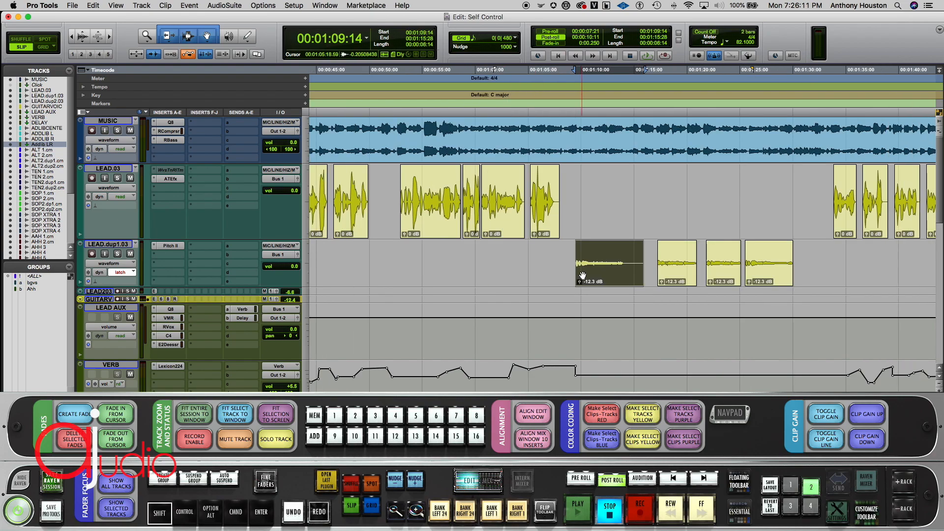
scroll(582, 276, right, 2)
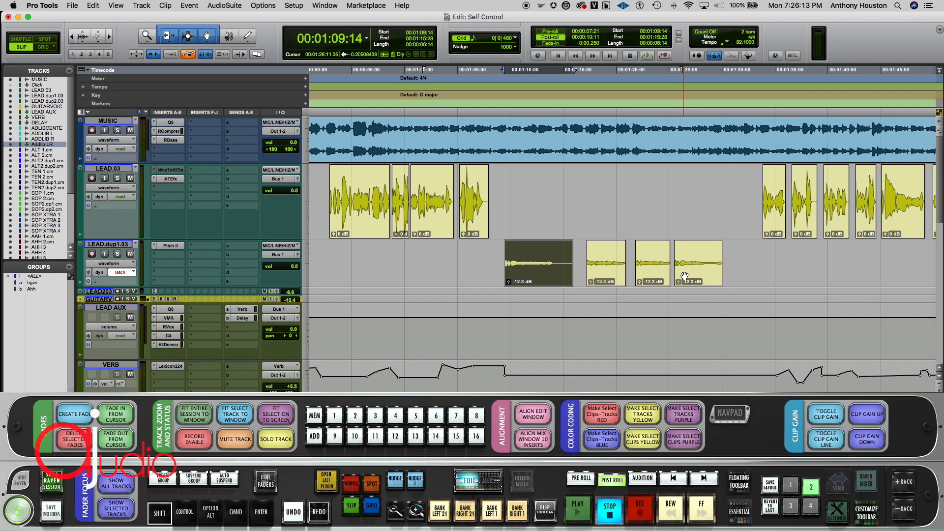
shift+click(684, 276)
Step: Open Pitch II on LEAD.dup1.03, move its window clear of the selected clips, and play the selection from 00:01:09:14
click(168, 246)
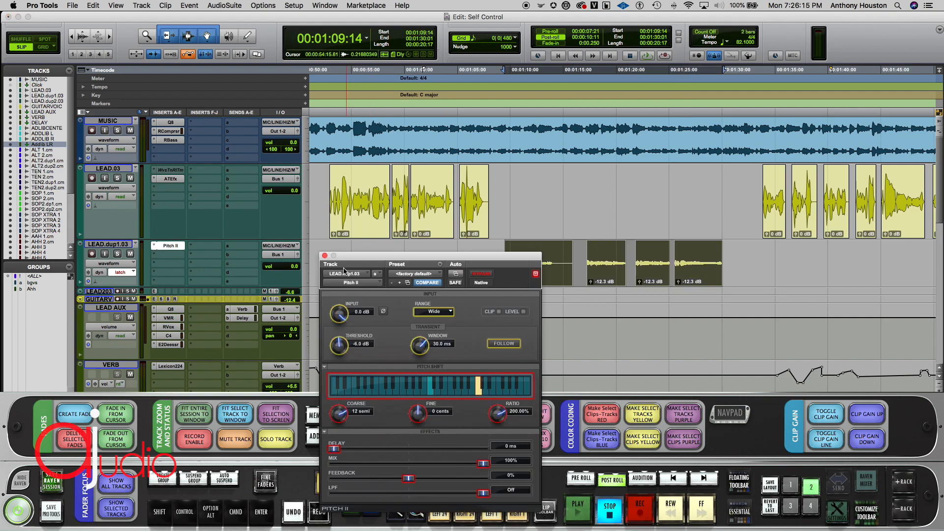
drag(354, 258, 282, 163)
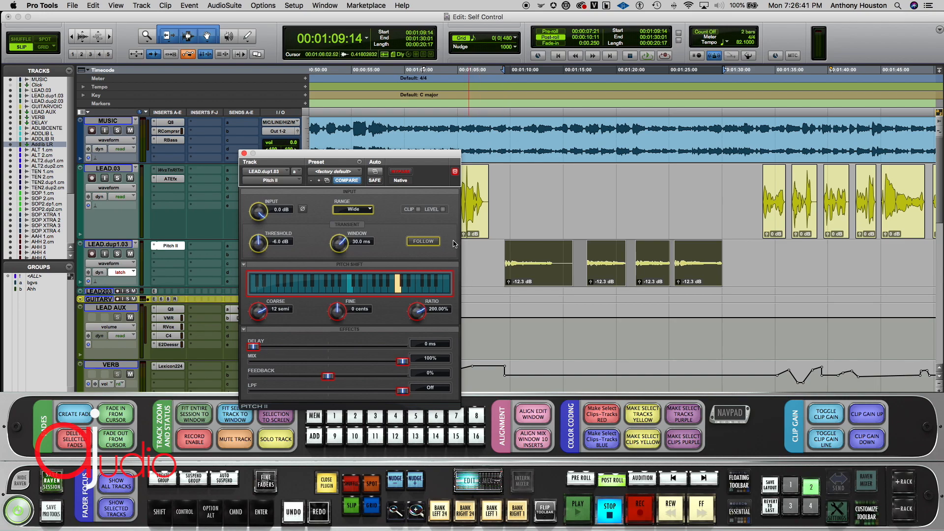
key(space)
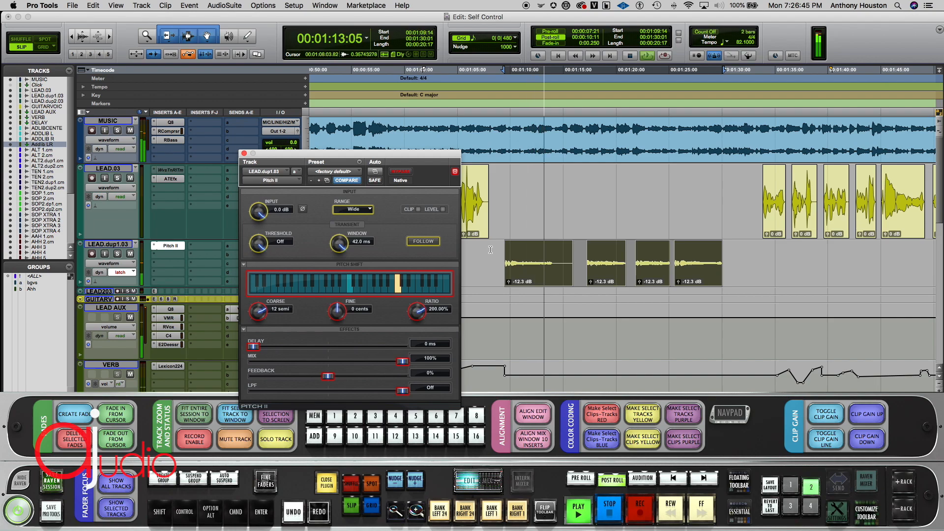
key(space)
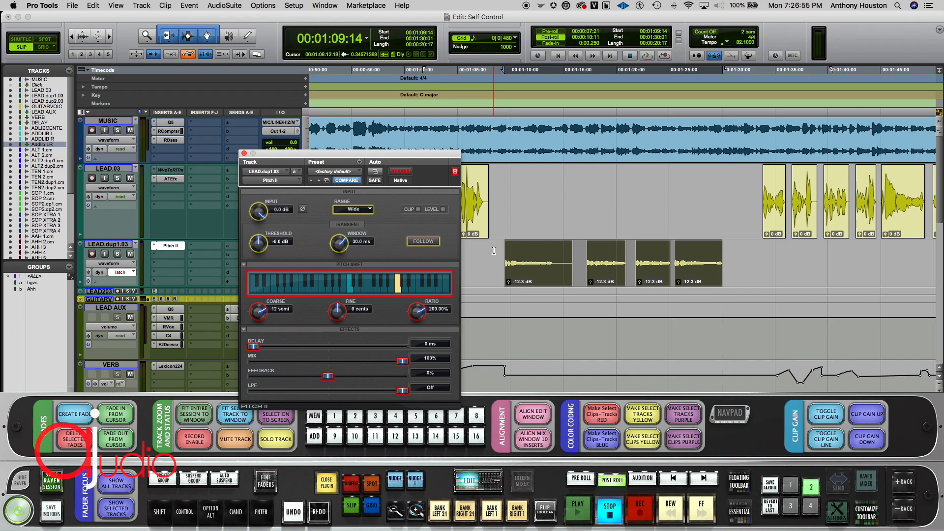
Step: Try to bypass Pitch II on LEAD.dup1.03 and play from 00:01:07:01, just before the four clips
click(494, 251)
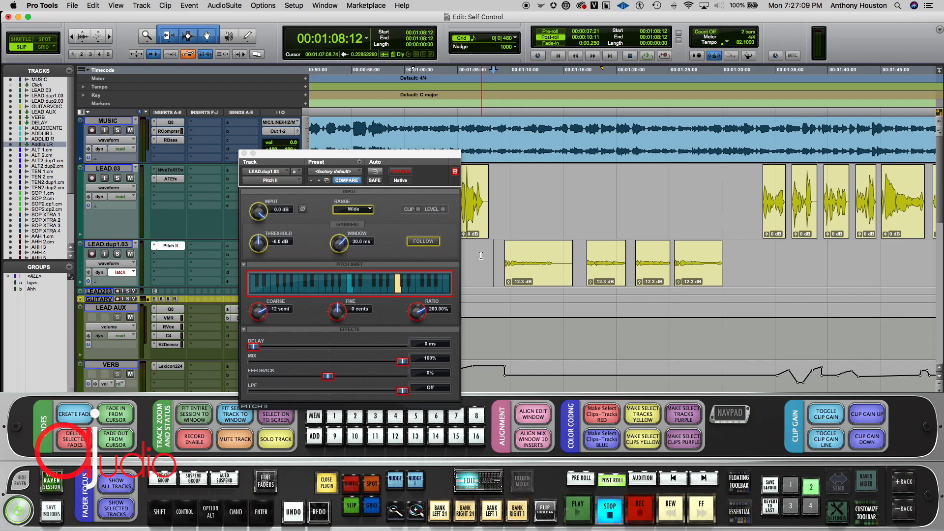
click(479, 254)
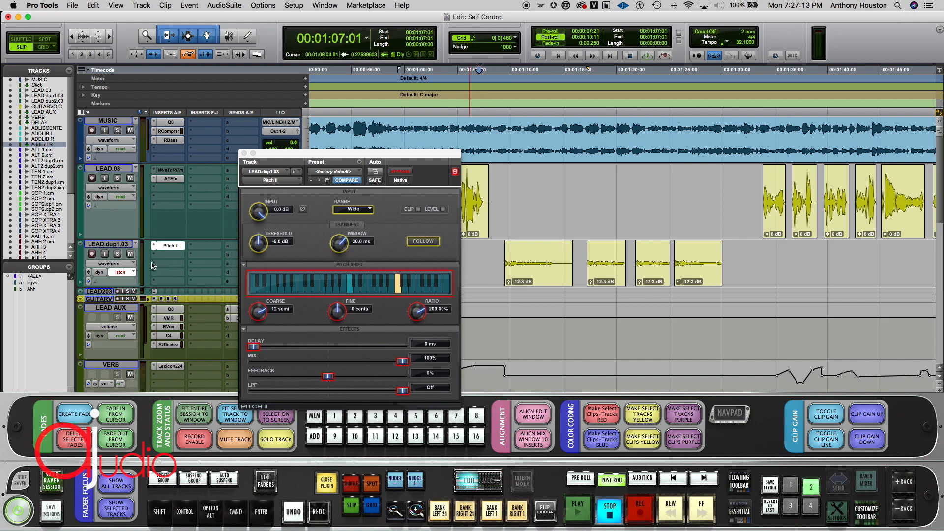
click(407, 176)
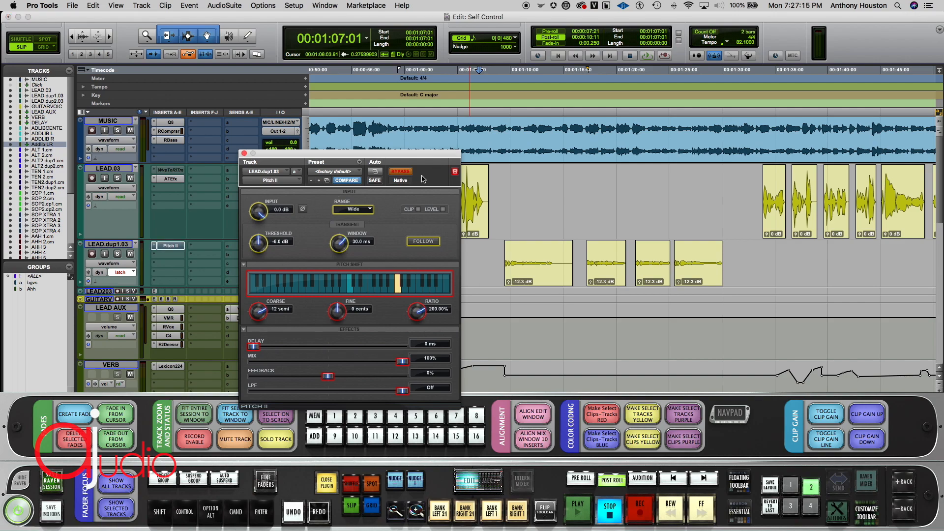
key(space)
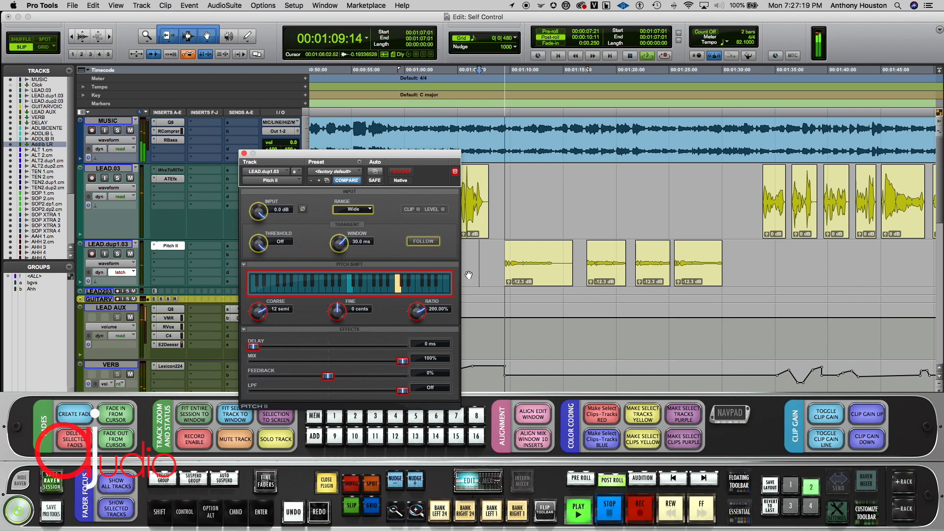
key(space)
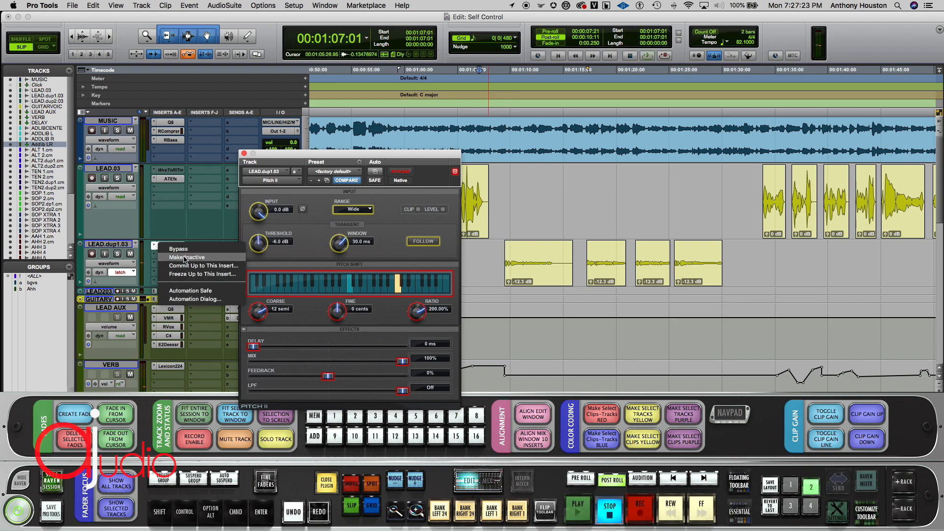
Step: Make the Pitch II insert on LEAD.dup1.03 inactive and play from 00:01:07:21 into the first clip
click(487, 258)
key(space)
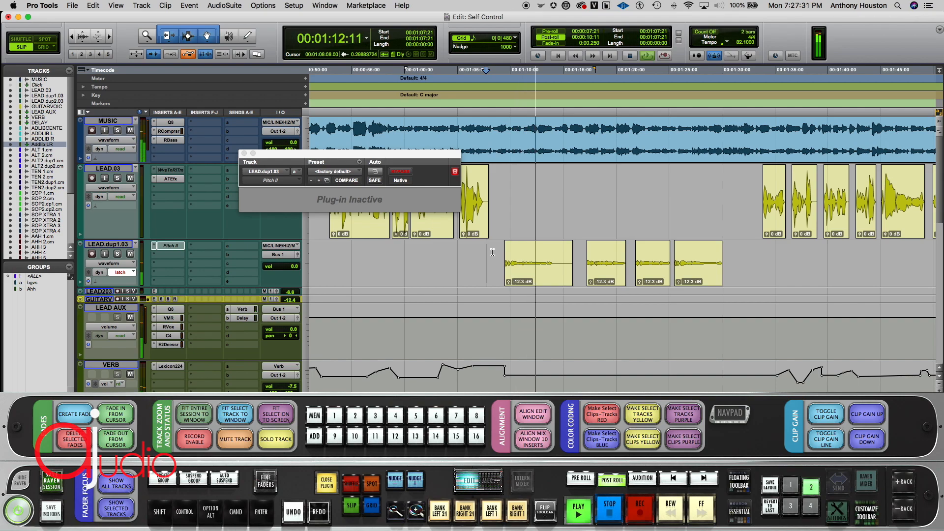
key(space)
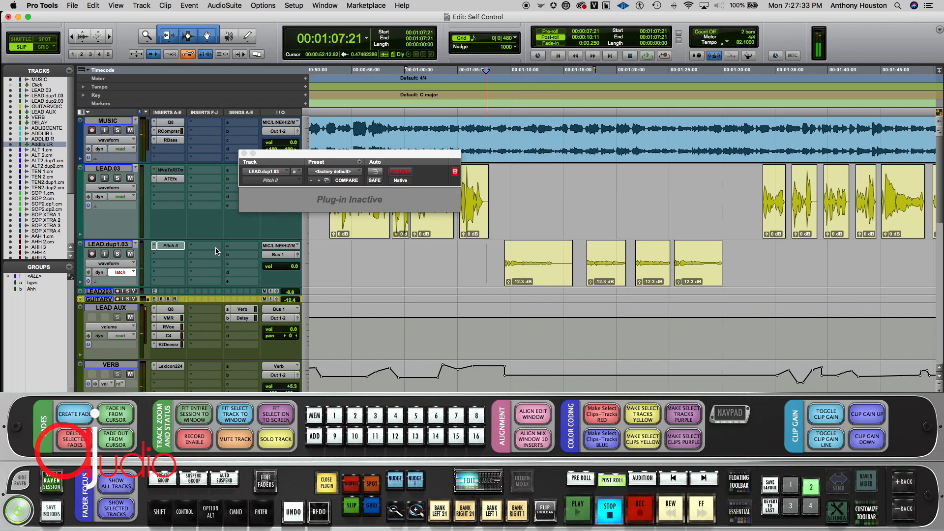
Step: Reactivate the Pitch II insert on LEAD.dup1.03 and replay the same passage from 00:01:07:21
right_click(172, 249)
click(193, 261)
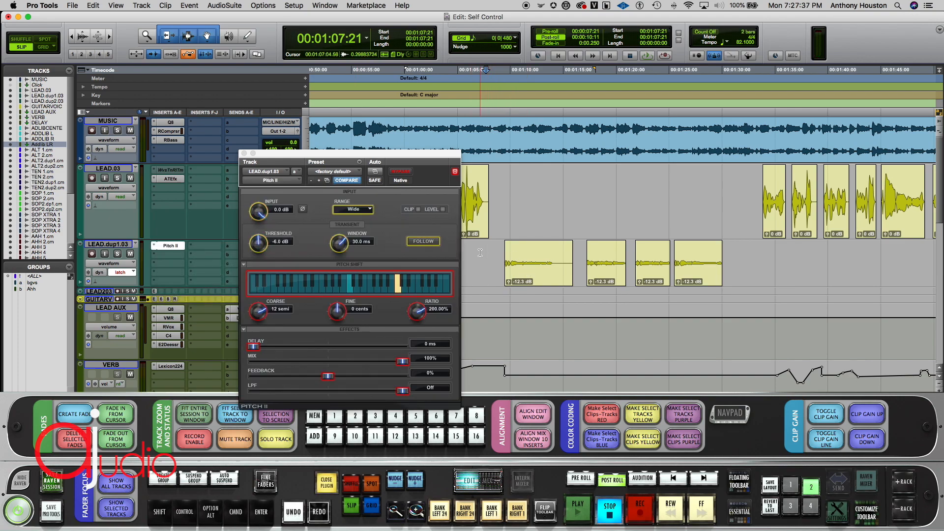
key(space)
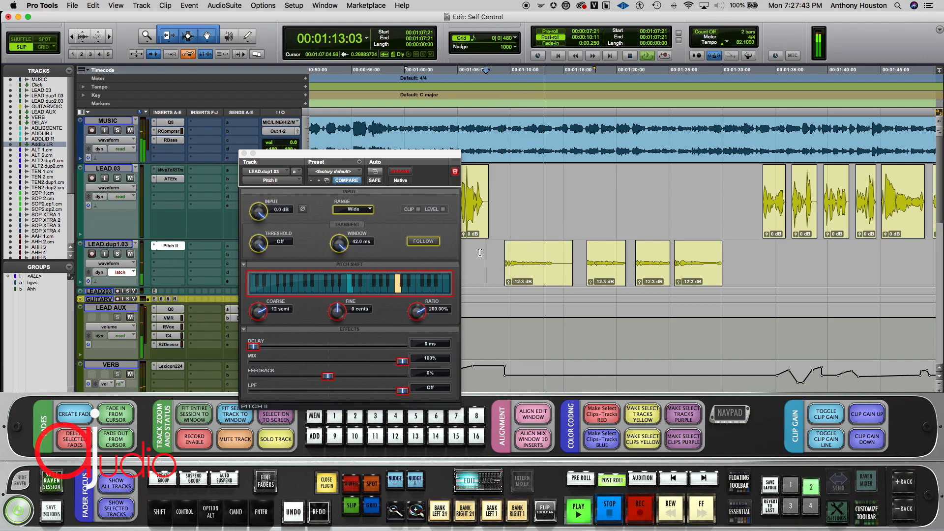
key(space)
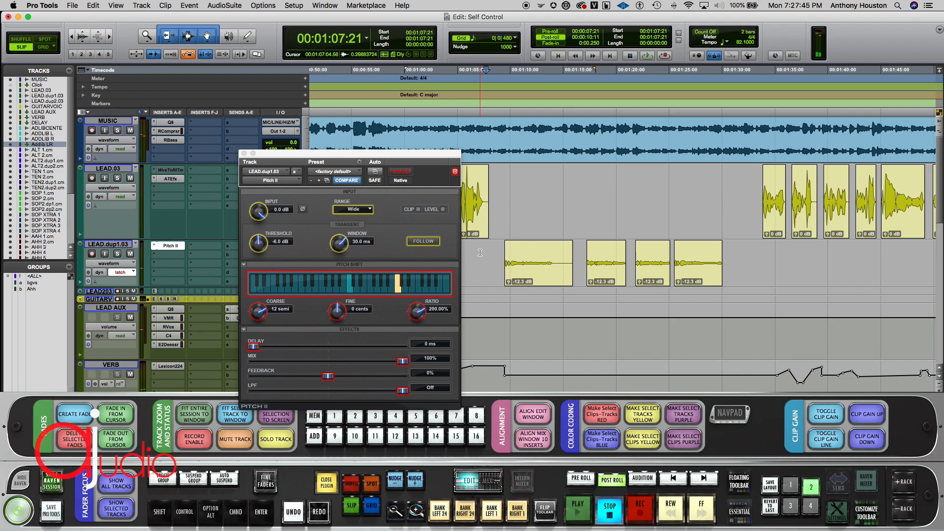
Step: Go to the long LEAD.dup1.03 clip starting at 00:02:19:20 and select it
scroll(480, 253, right, 15)
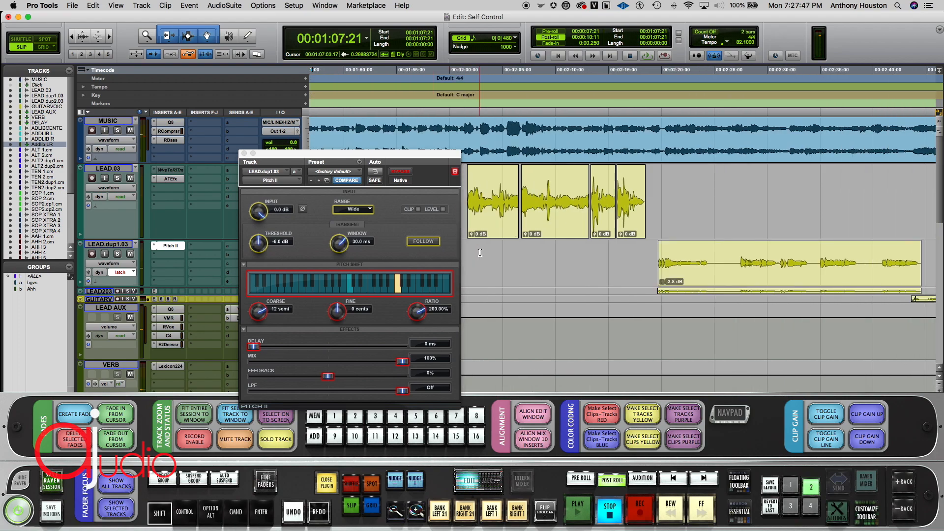
scroll(480, 253, right, 4)
click(490, 253)
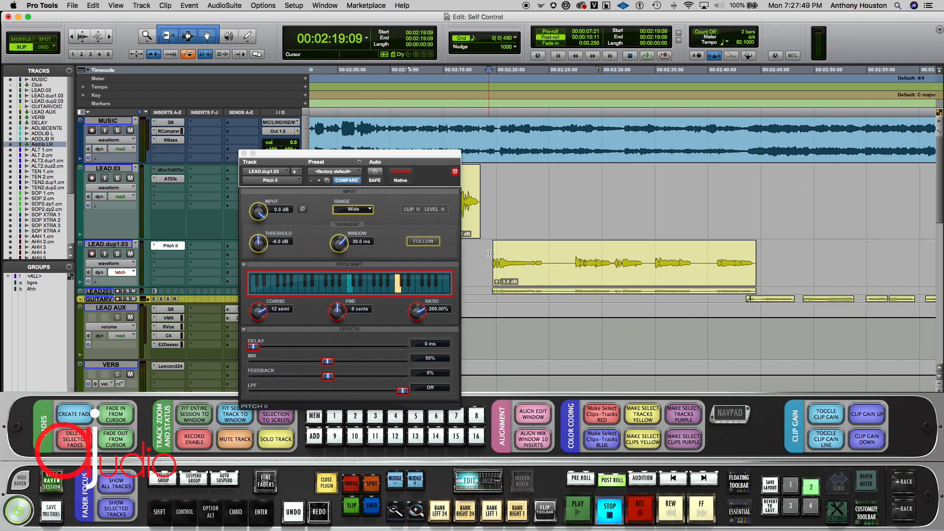
click(520, 295)
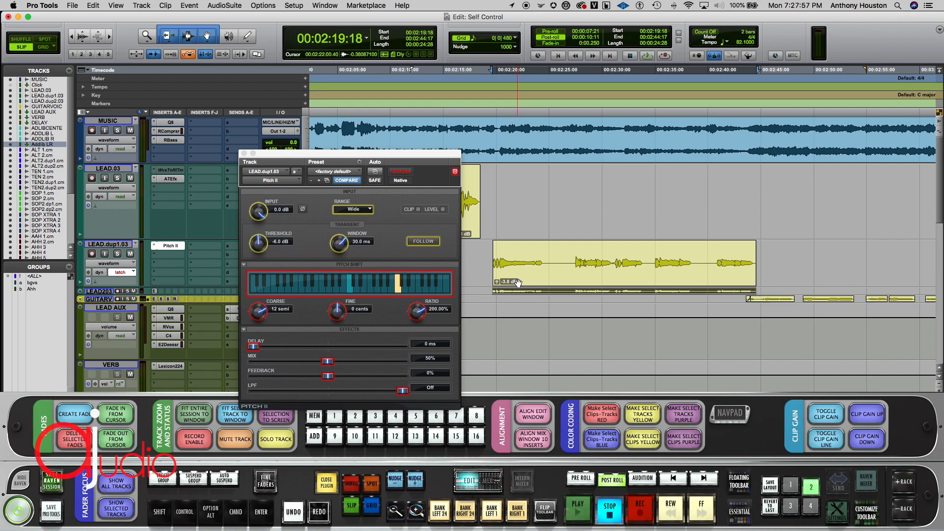
click(518, 283)
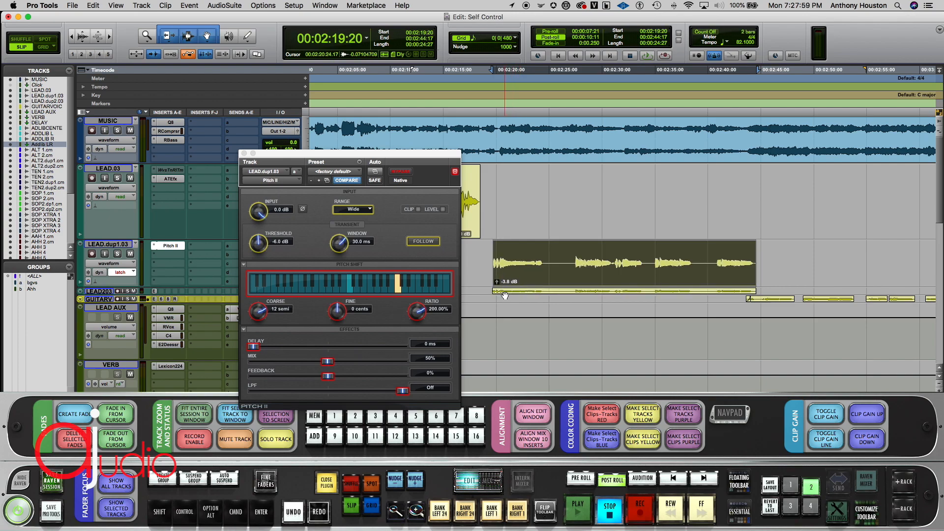
click(505, 295)
click(520, 282)
Step: Play the selected LEAD.dup1.03 clip past 00:02:34, close the Pitch II window, and stop playback
key(space)
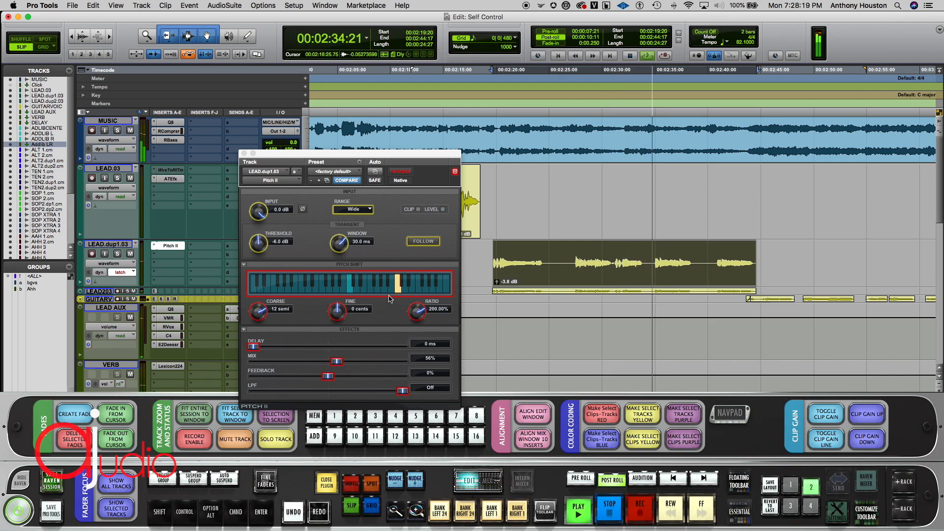
click(244, 155)
key(space)
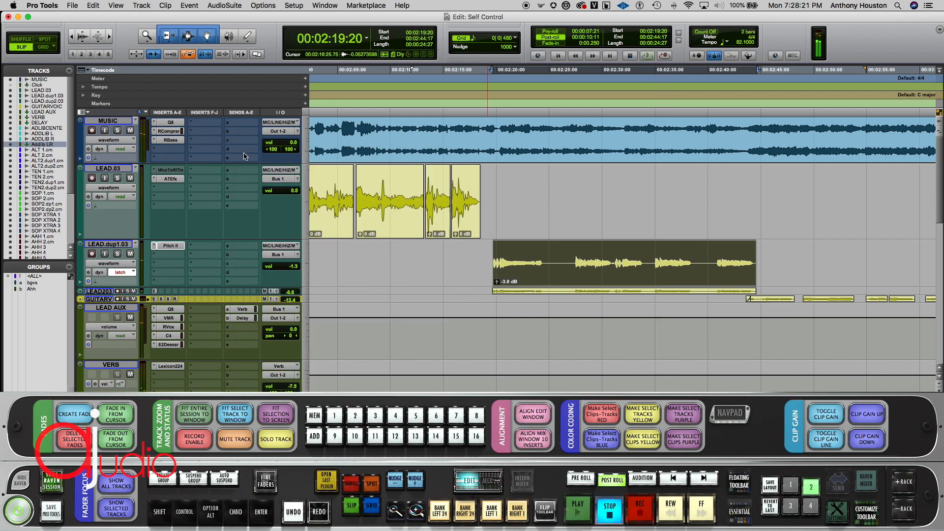
Step: Locate the GUITAR VOICE clips from about 00:02:43 onward and enlarge the GUITAR VOICE track to show their waveforms
key(super+bracketleft)
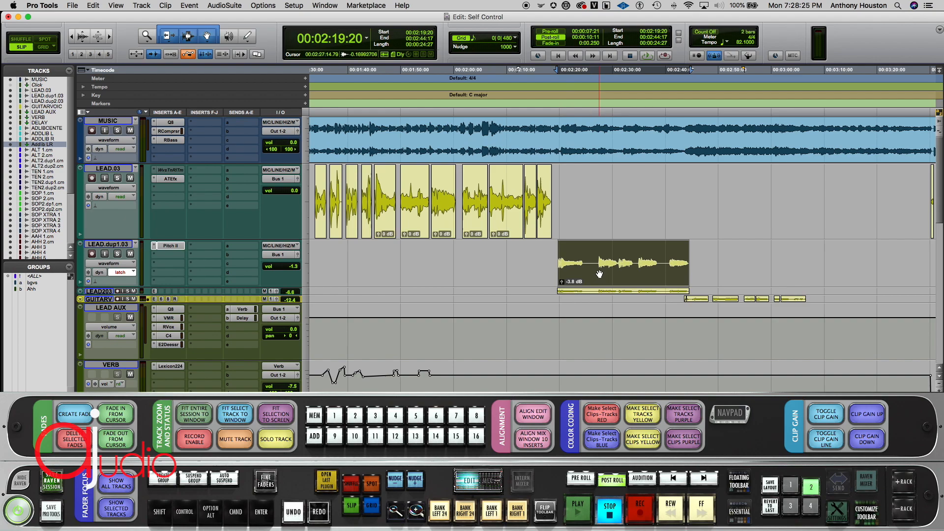
key(super+bracketleft)
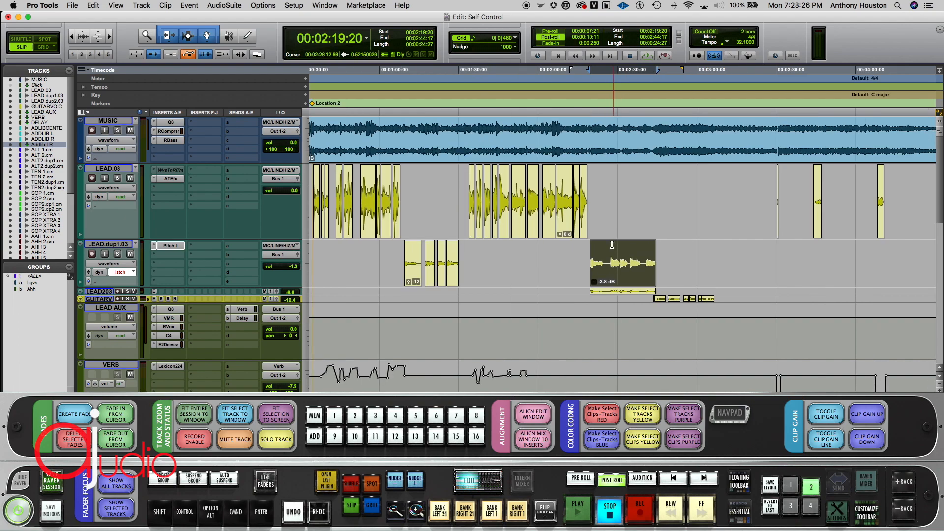
click(654, 300)
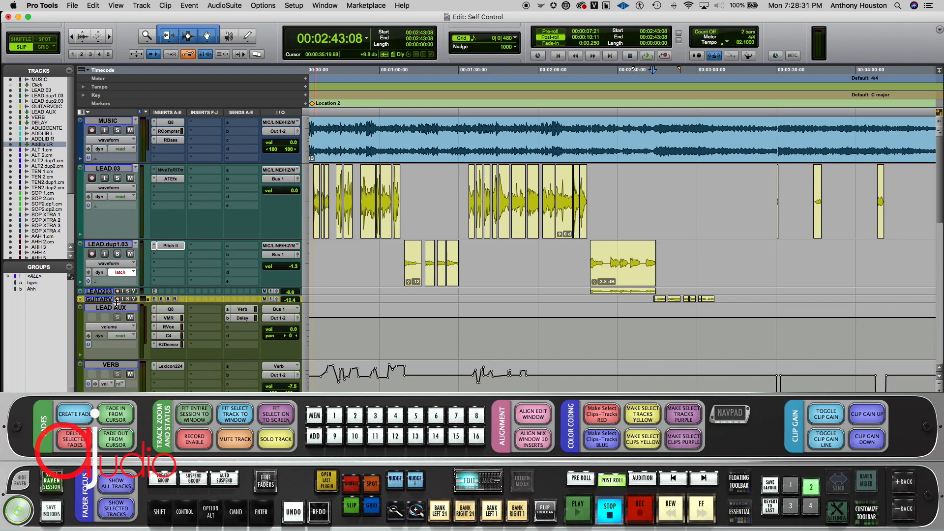
drag(117, 302, 118, 343)
key(super+bracketright)
key(super+bracketright)
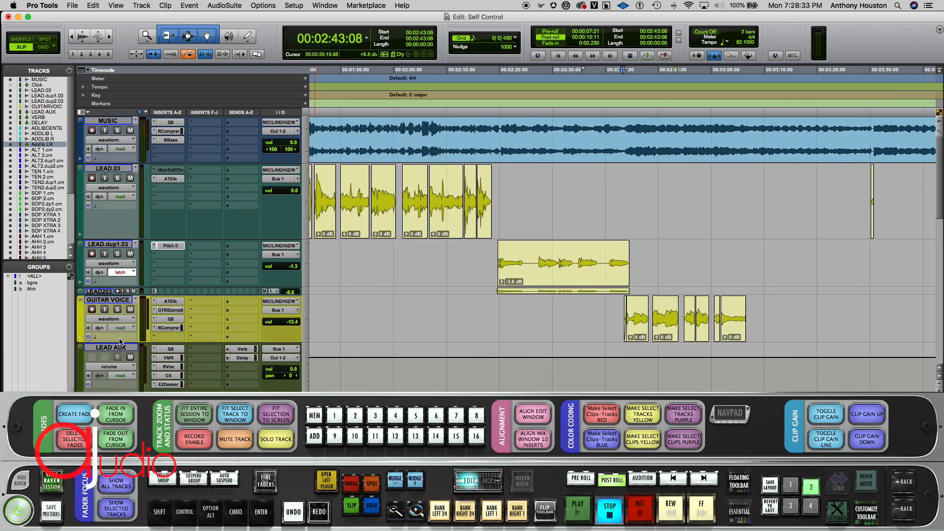
key(super+bracketright)
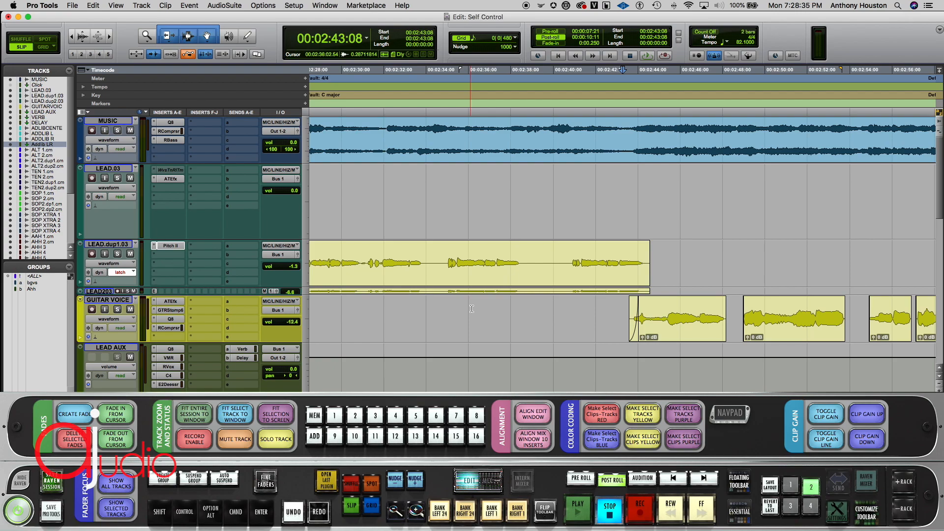
scroll(472, 309, right, 10)
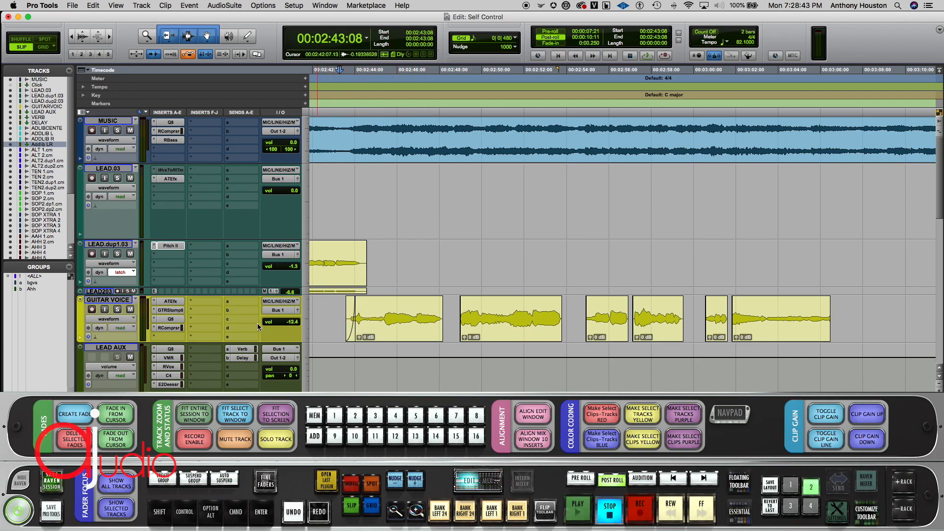
Step: Play the GUITAR VOICE clips with the music from 00:02:43:12, stop, and solo the GUITAR VOICE track
click(342, 310)
key(space)
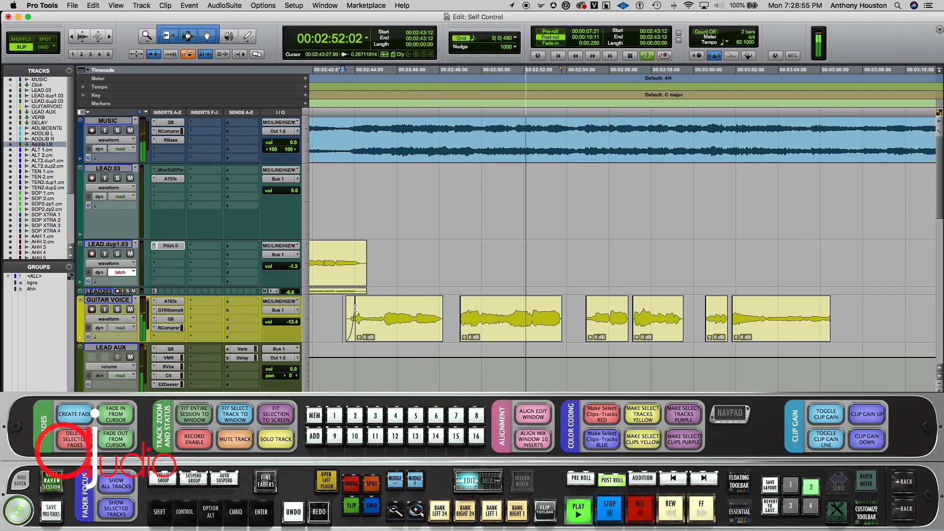
key(space)
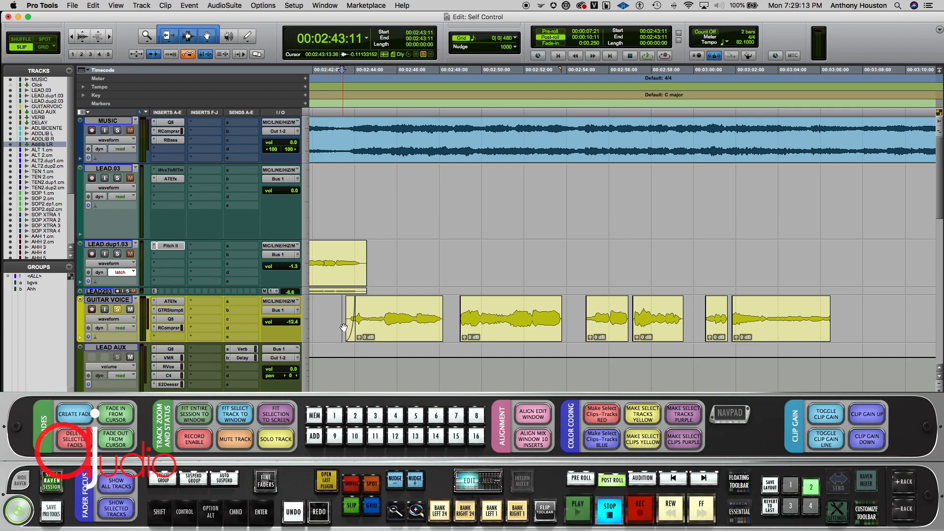
click(342, 311)
drag(343, 311, 452, 318)
click(453, 318)
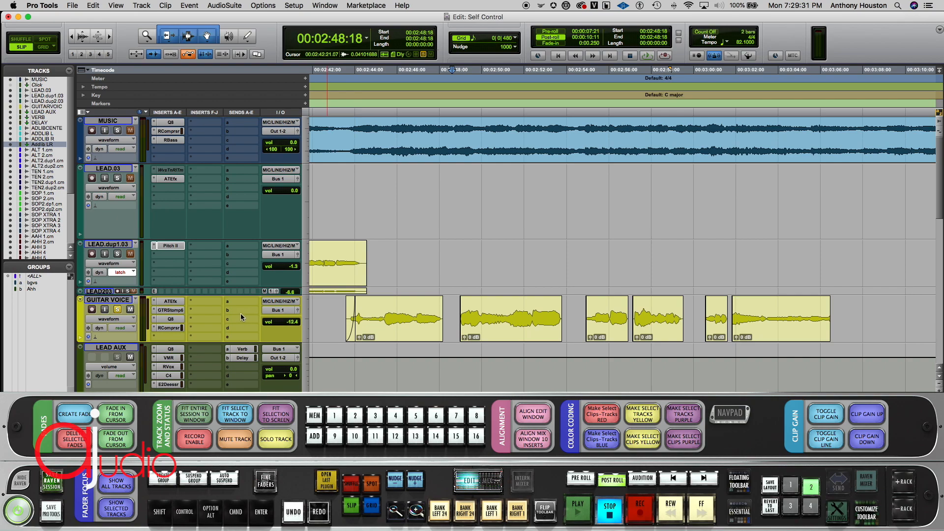
Step: Check the Auto-Tune EFX settings on GUITAR VOICE and bypass its ATEfx, GTRStomp6, Q8 and RCompressor inserts
click(172, 302)
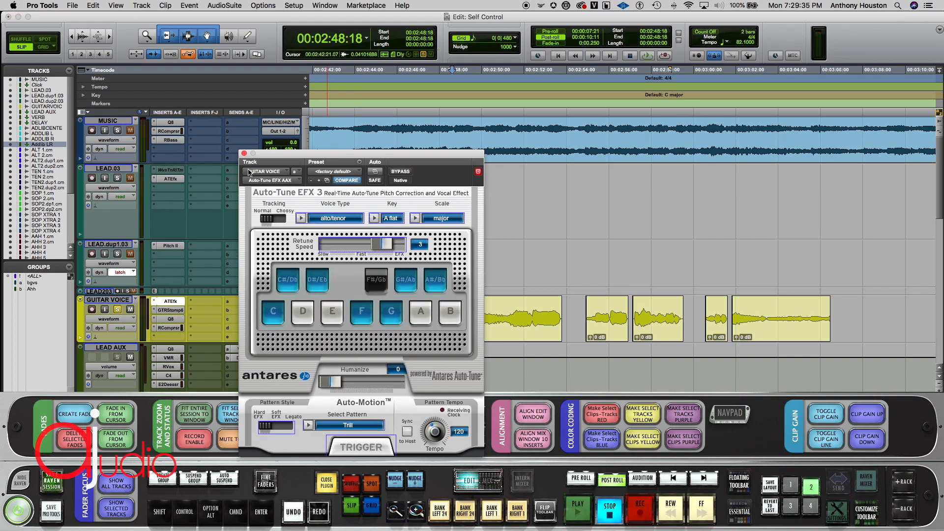
click(244, 154)
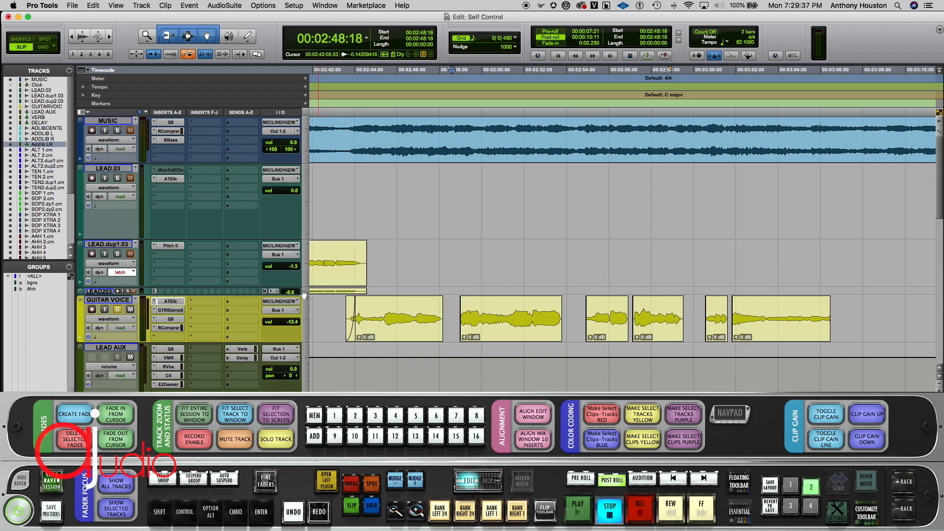
drag(169, 328, 170, 301)
Step: Play the soloed GUITAR VOICE clips without processing from 00:02:43:13 and stop
click(344, 309)
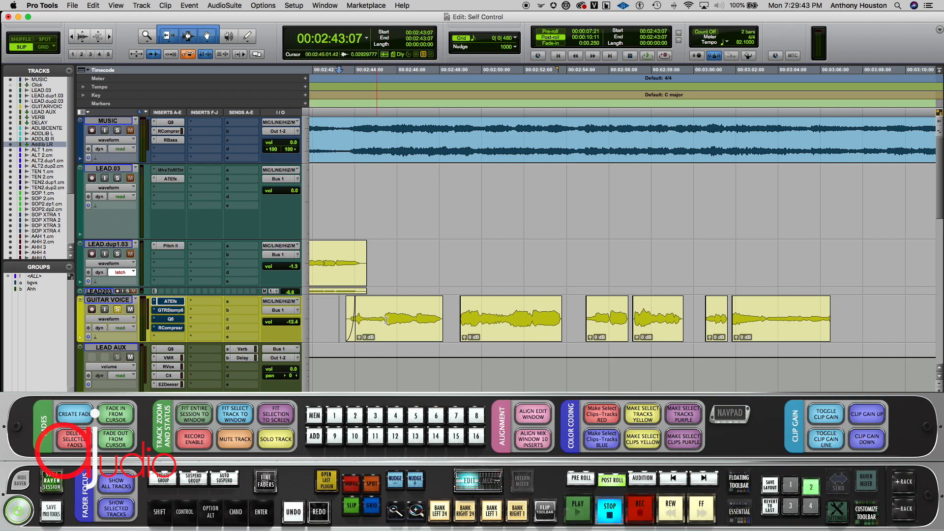
click(343, 306)
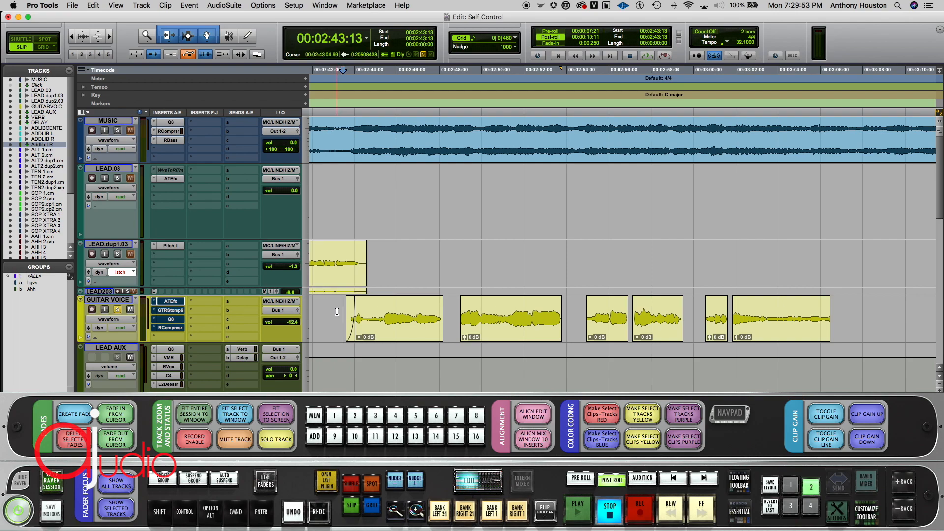
key(space)
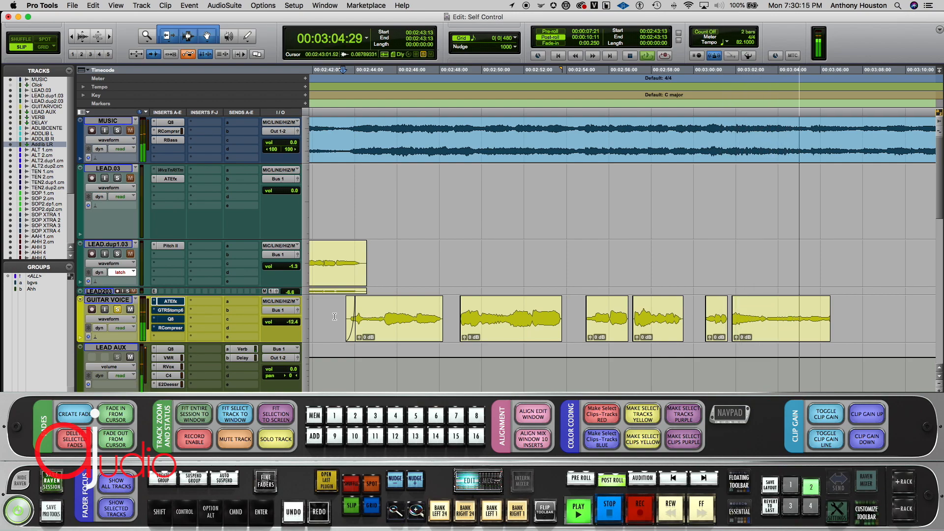
key(space)
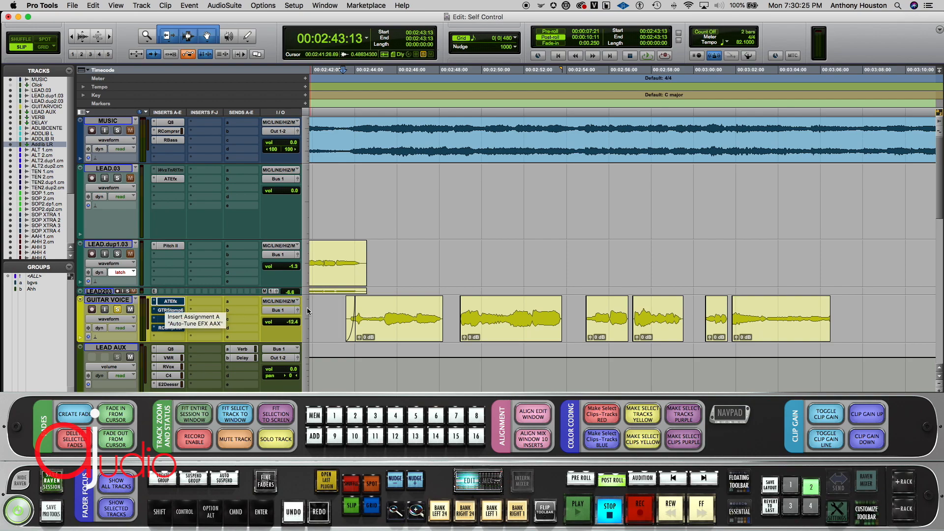
Step: Select all the GUITAR VOICE clips, take the ATEfx insert out of bypass, and check the Auto-Tune EFX settings
drag(330, 315, 840, 315)
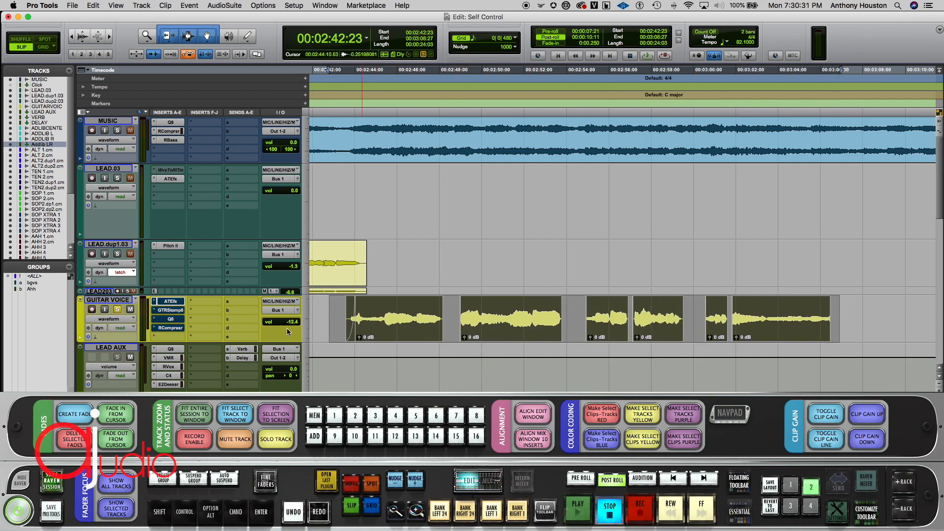
key(super)
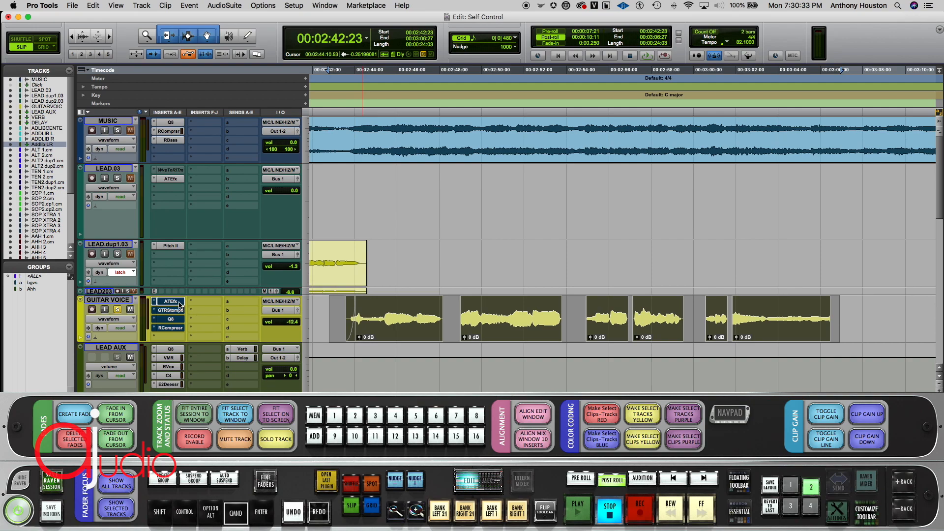
super+click(180, 303)
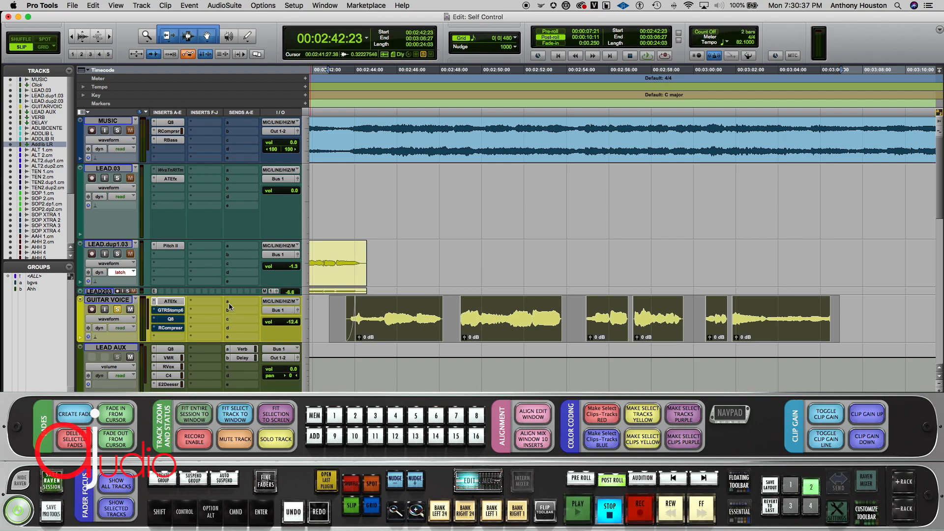
click(167, 301)
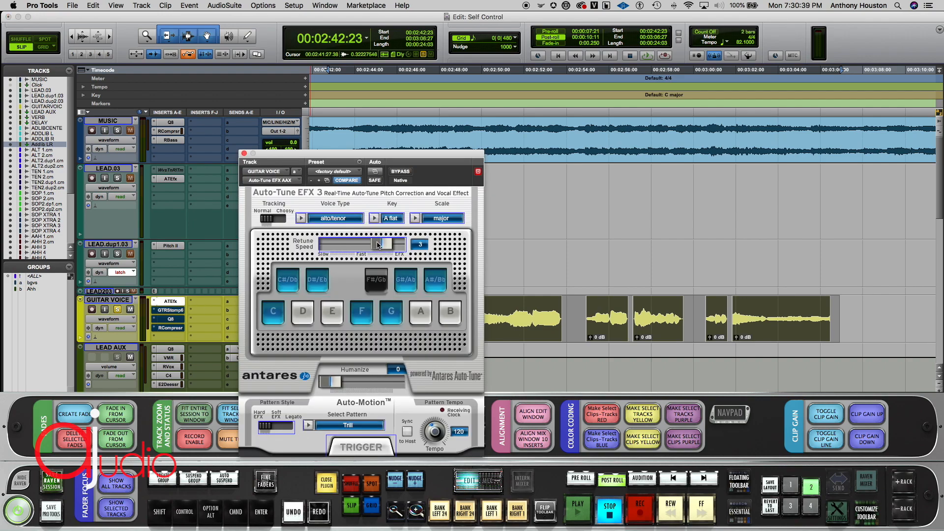
click(244, 154)
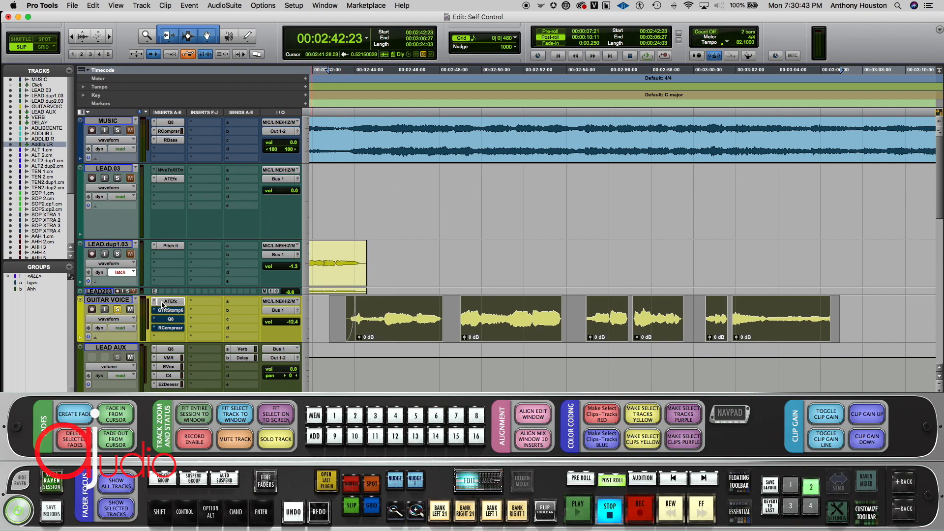
Step: Play GUITAR VOICE from 00:02:43:11 with only Auto-Tune EFX active, and stop
click(341, 309)
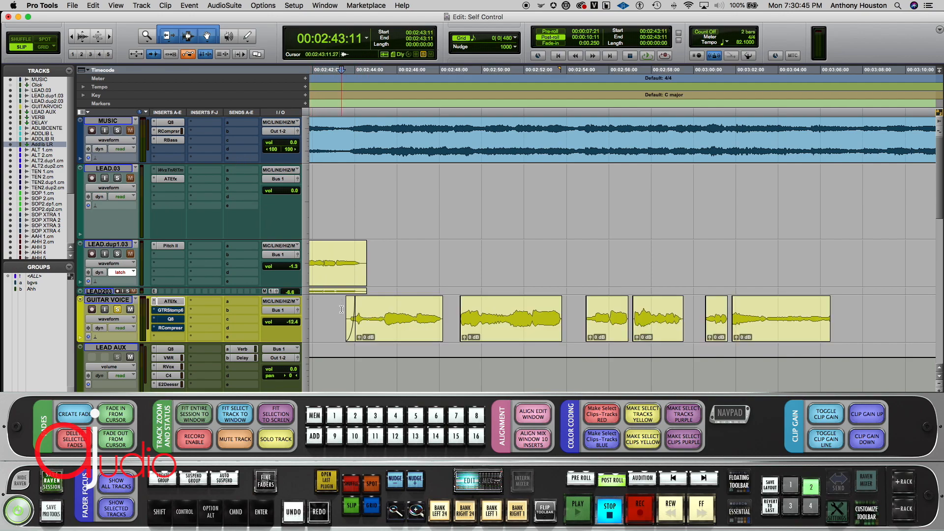
key(space)
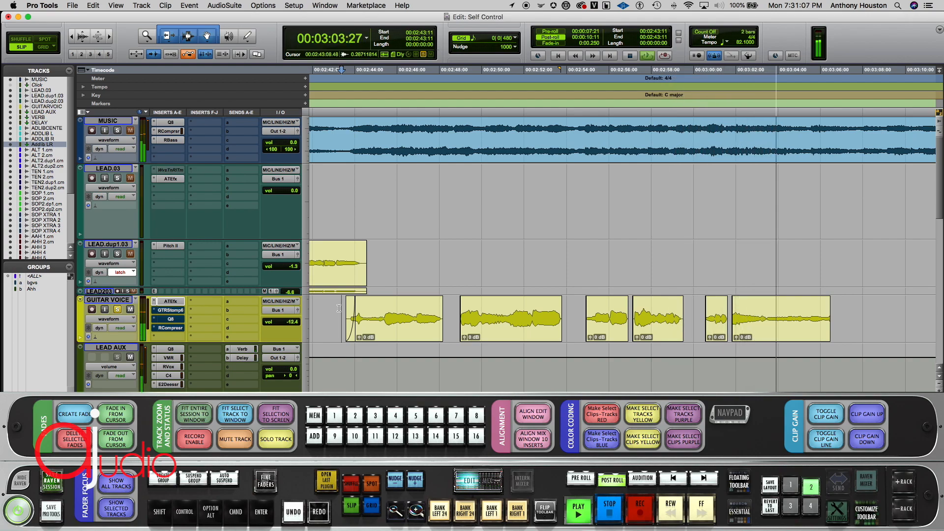
key(space)
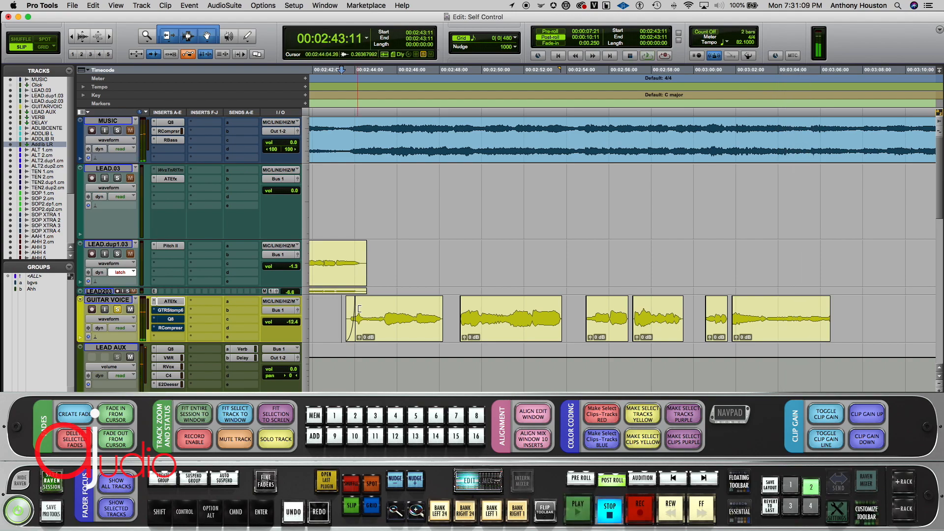
Step: Select the first GUITAR VOICE clip, play its opening, and stop
click(384, 313)
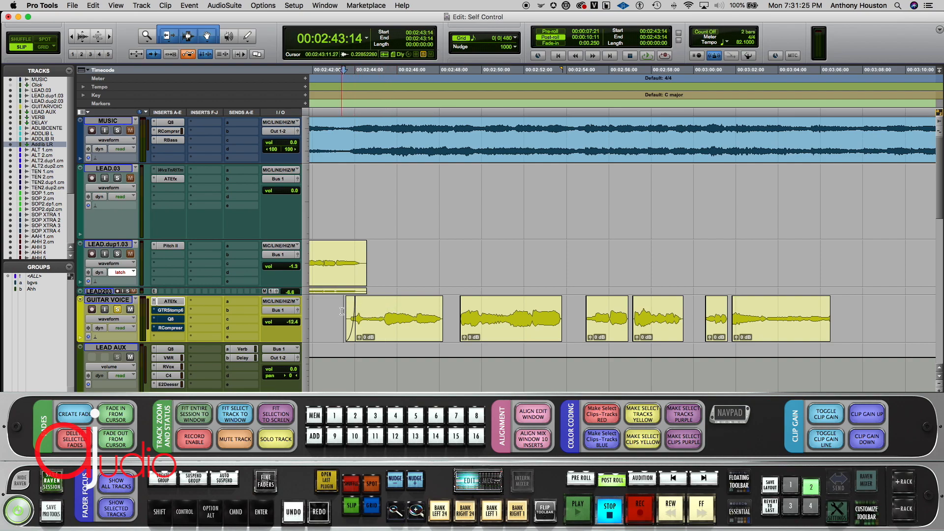
click(395, 333)
key(space)
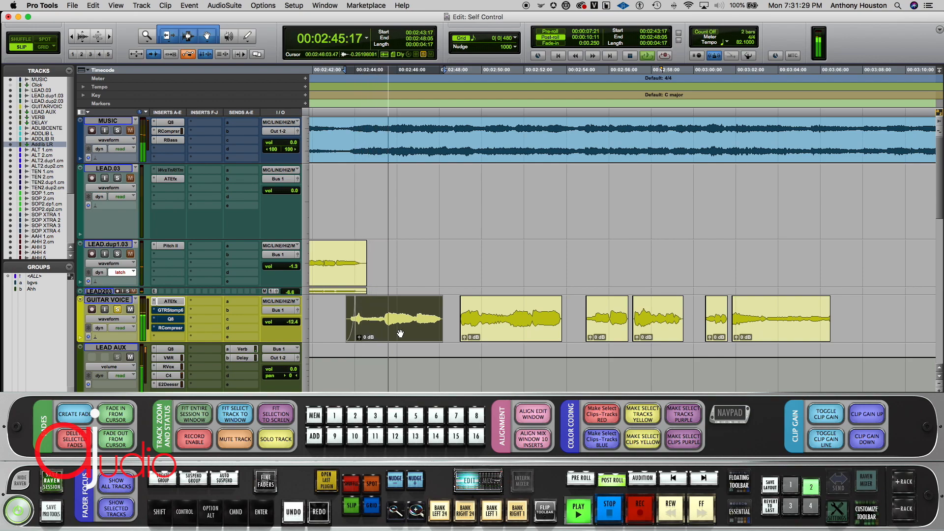
key(space)
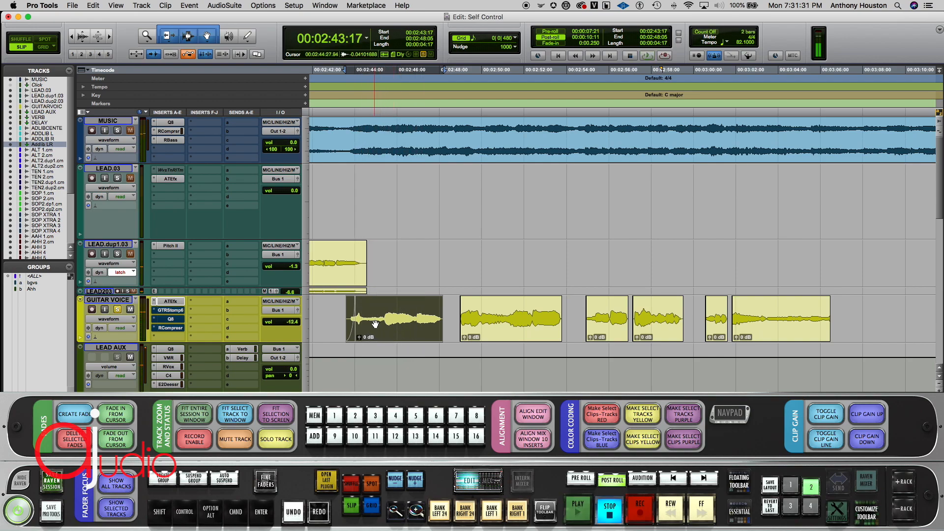
Step: Open GTR Stomp 6 on GUITAR VOICE, take it out of bypass, and audition the selected clip
click(164, 311)
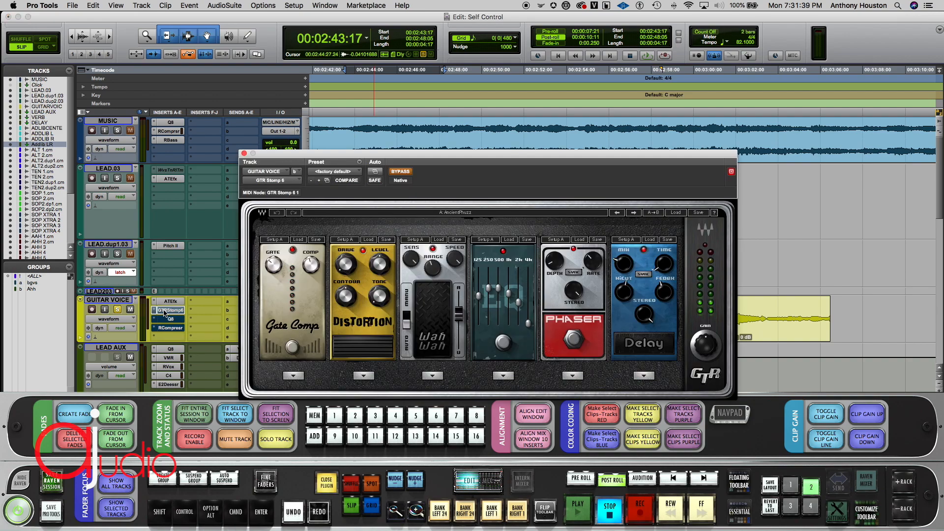
click(401, 171)
key(space)
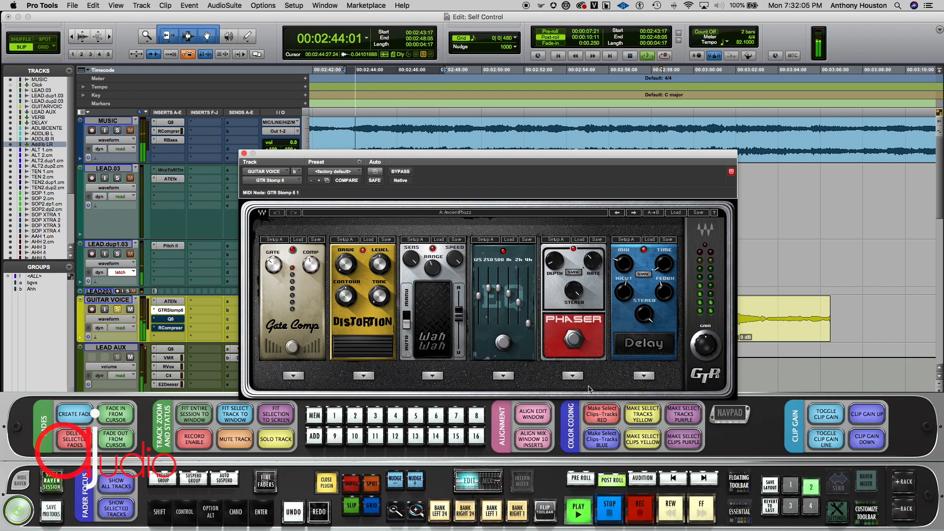
key(space)
Step: Play the GUITAR VOICE clips through GTR Stomp 6 from 00:02:43:07 with its window moved slightly aside, and stop
mouse_move(372, 153)
mouse_down()
mouse_move(437, 349)
mouse_move(382, 158)
mouse_up()
click(339, 322)
key(space)
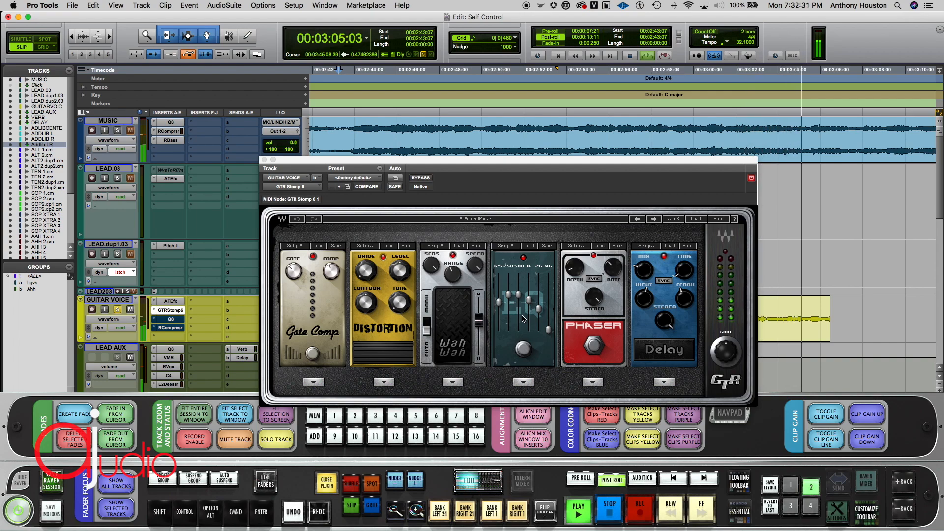
key(space)
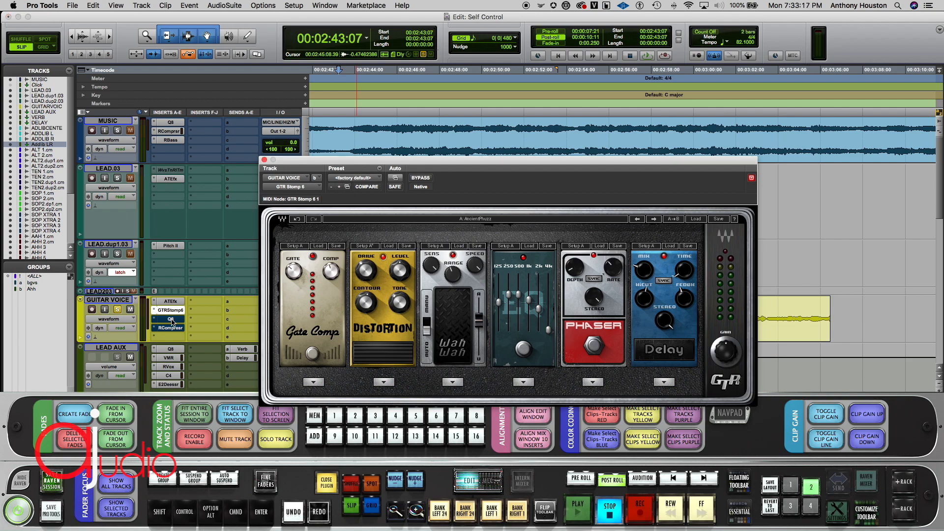
Step: Open the Q8 equalizer on GUITAR VOICE, take it out of bypass, and play from 00:02:43:07
click(171, 320)
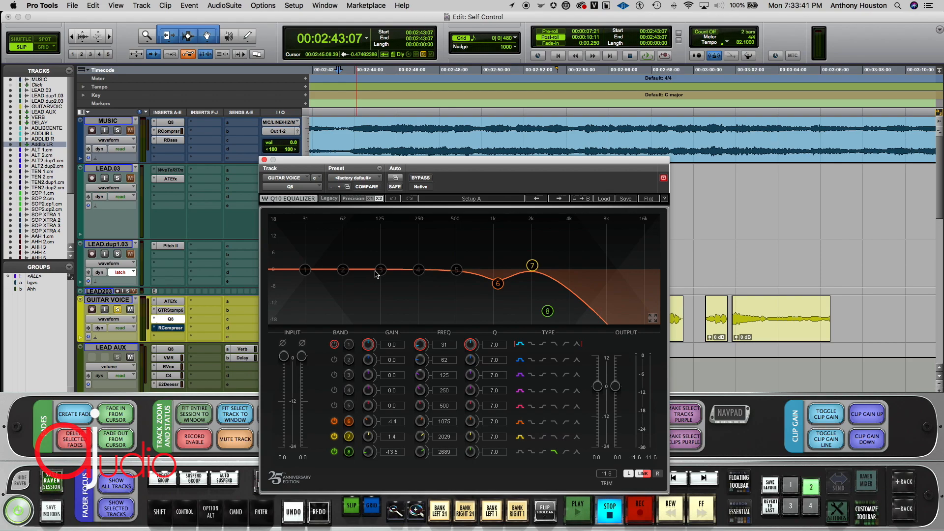
key(space)
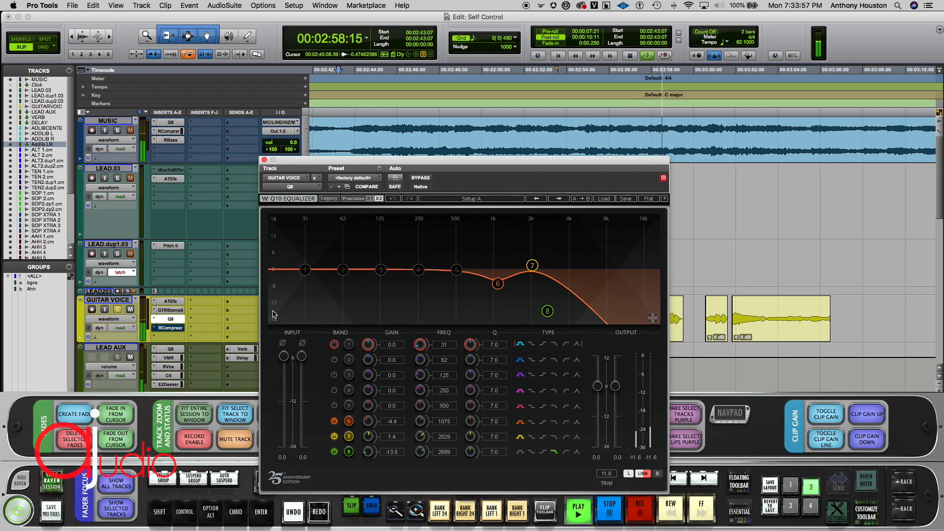
key(space)
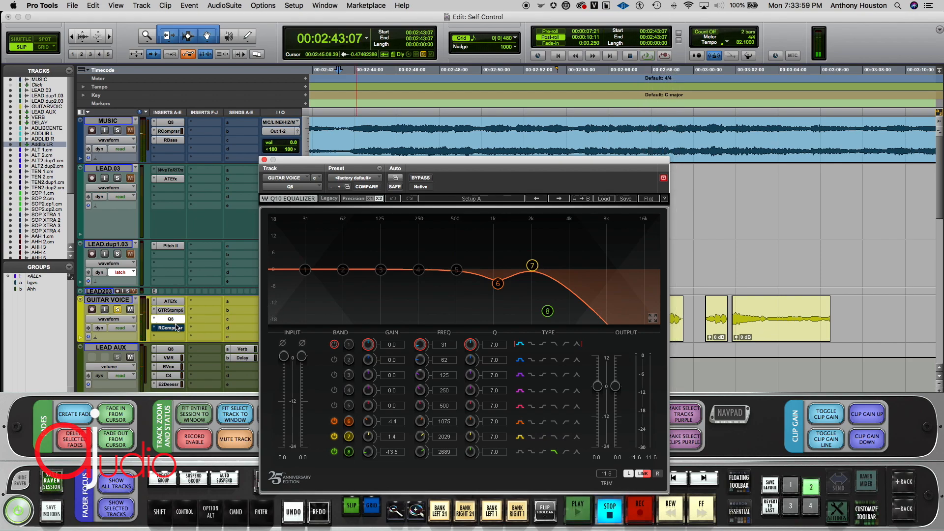
Step: Open RCompressor on GUITAR VOICE, take it out of bypass, audition from 00:02:43:07, stop, and shift its window aside
click(172, 327)
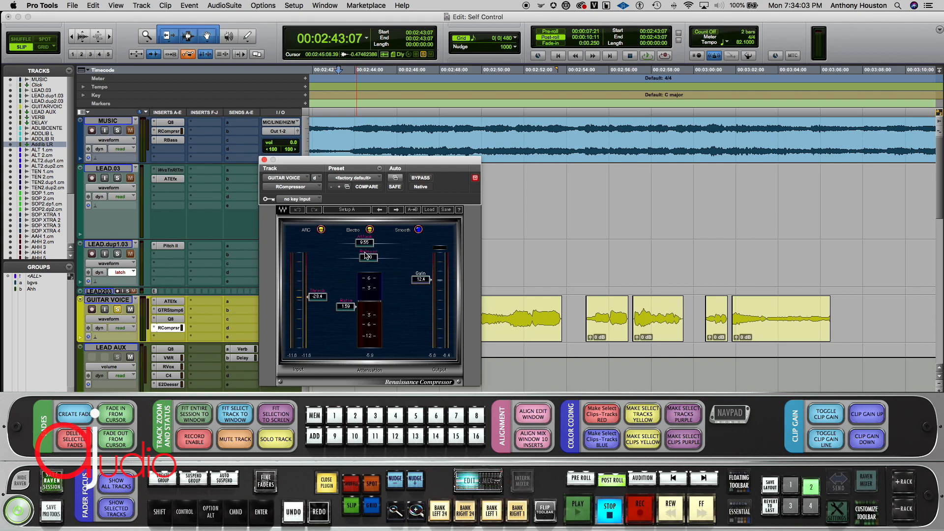
key(space)
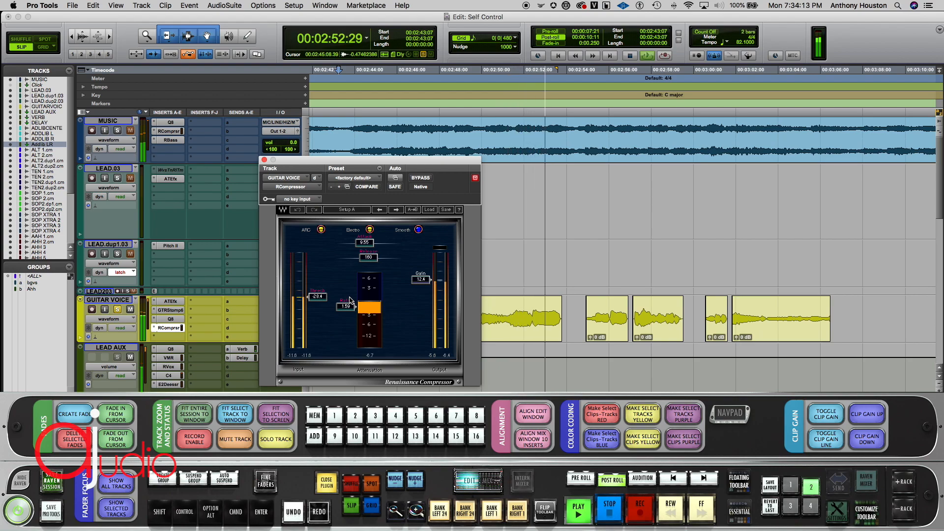
key(space)
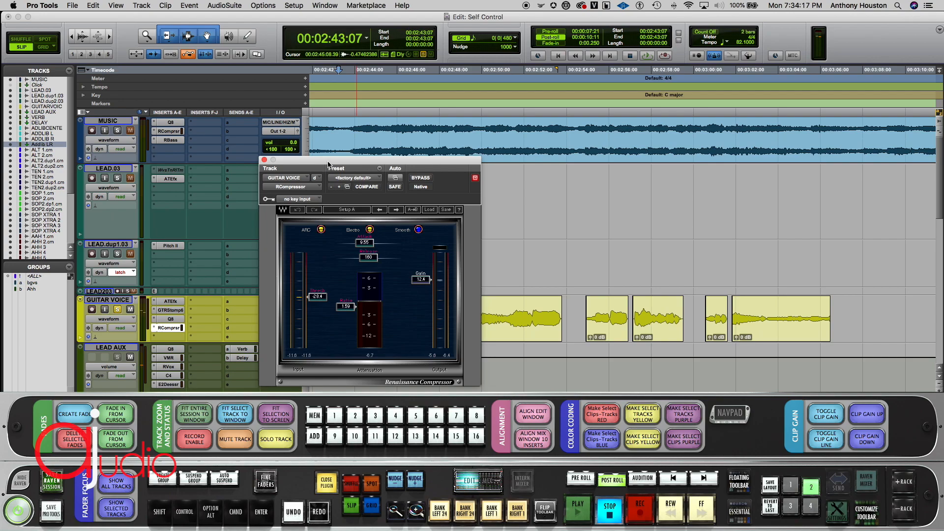
drag(327, 163, 382, 127)
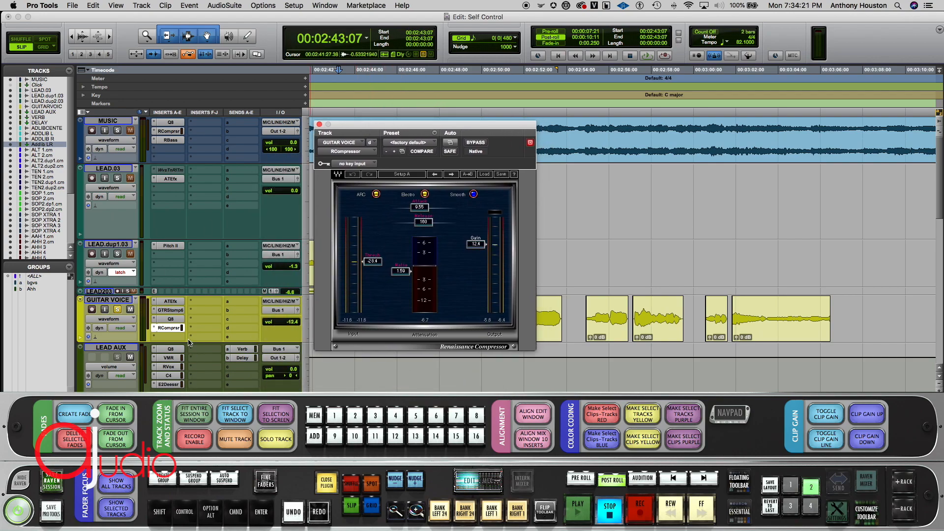
Step: Insert the stereo SansAmp PSA-1 in the empty fifth slot of GUITAR VOICE and audition it from 00:02:43:07 with its window moved aside
click(173, 340)
mouse_move(174, 339)
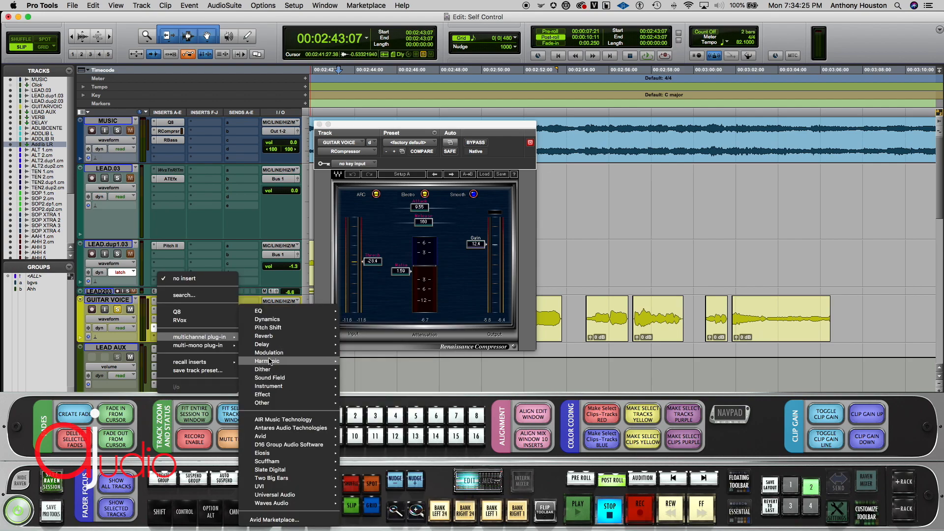
mouse_move(272, 363)
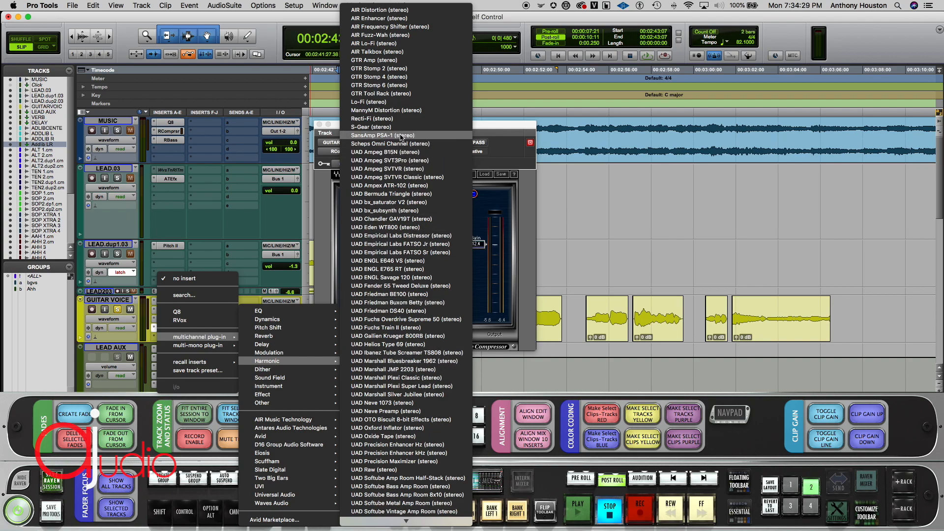
click(379, 85)
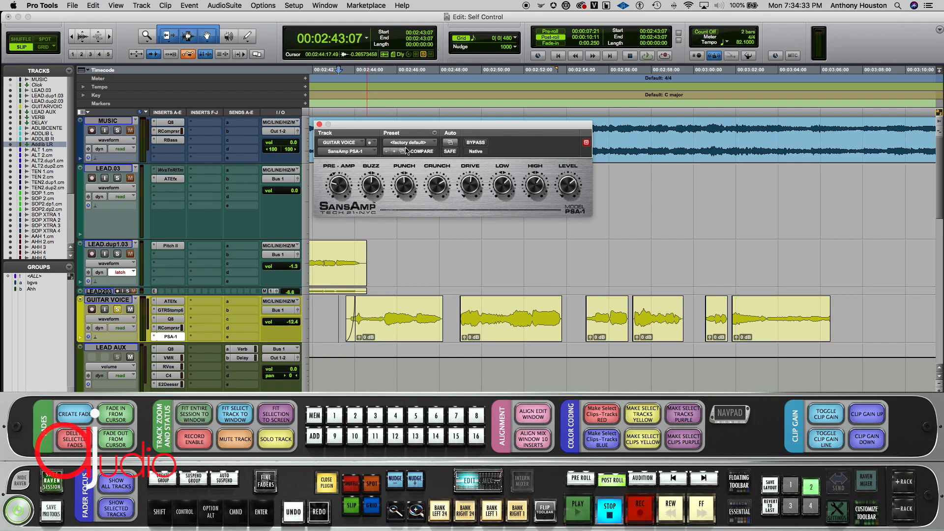
drag(403, 129, 460, 171)
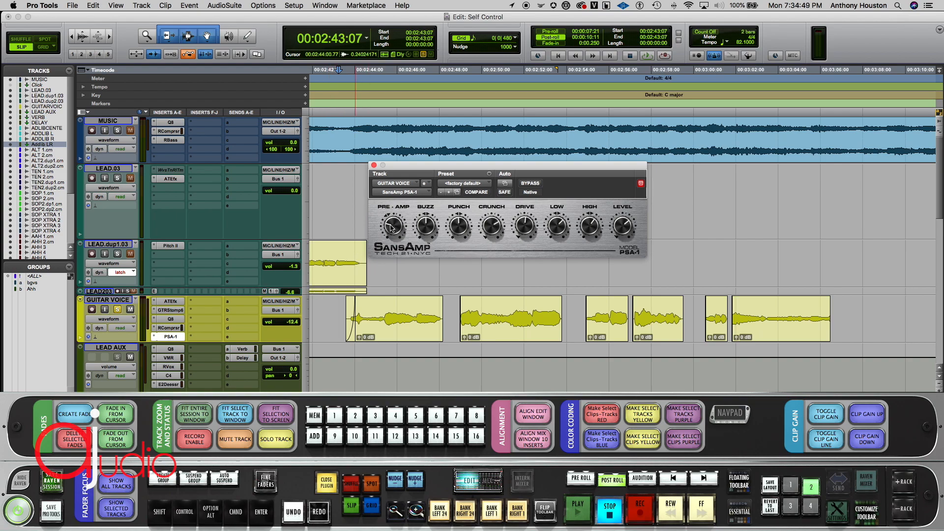
key(space)
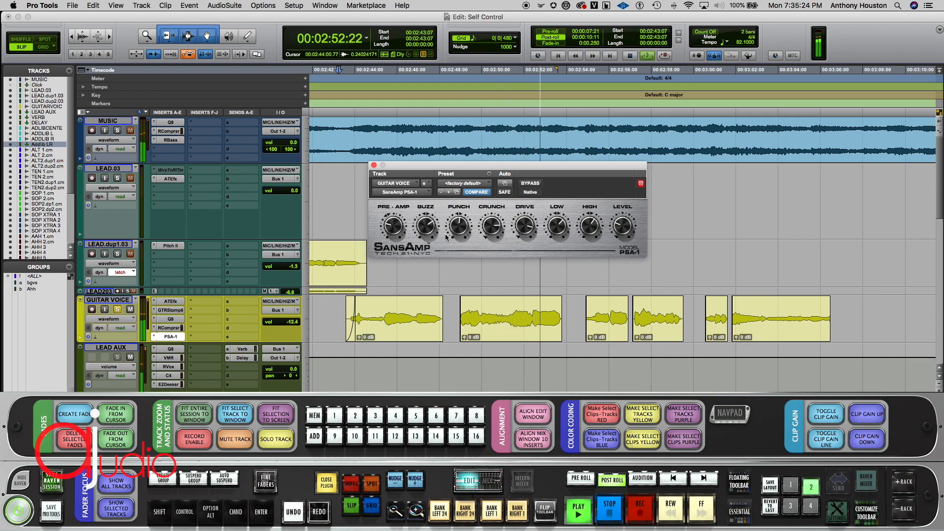
key(space)
Step: Enable band 1 of the GUITAR VOICE Q8 as a high-pass filter at about 76 Hz, audition it, and close the equalizer
click(171, 319)
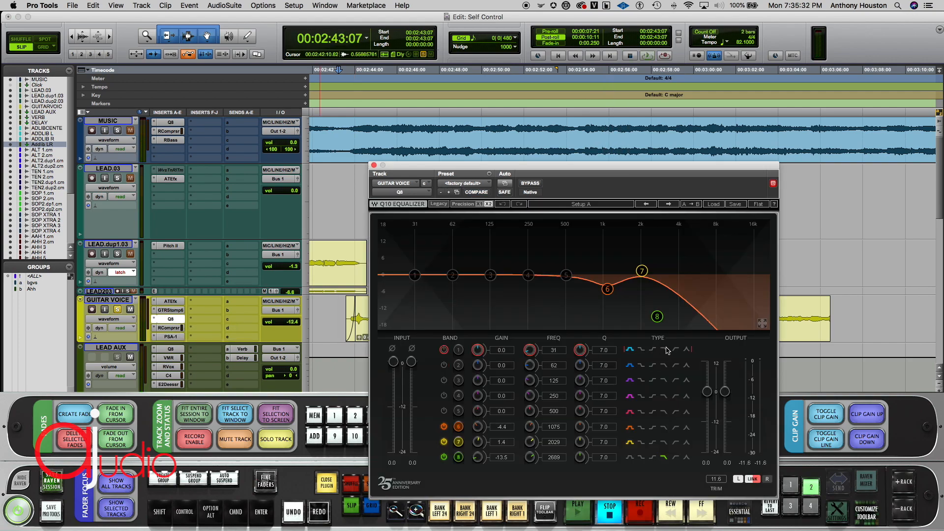
click(445, 350)
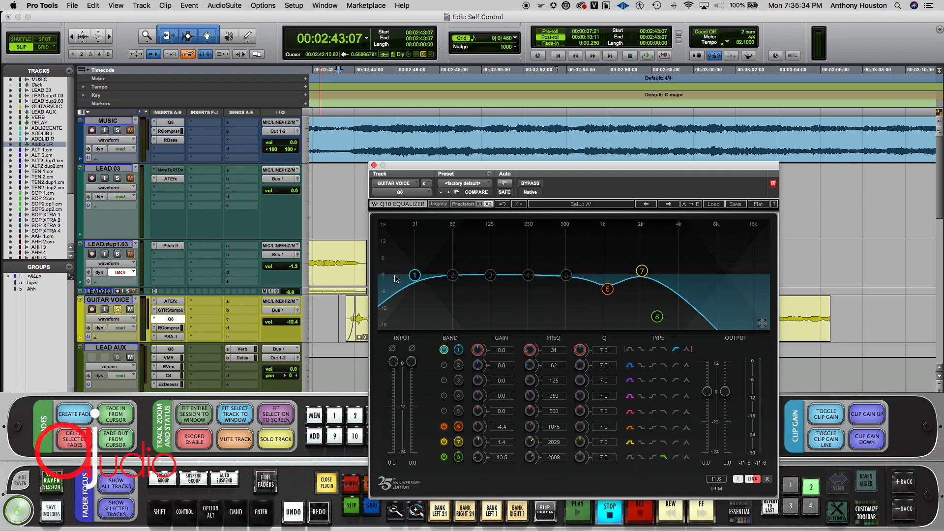
drag(414, 275, 463, 274)
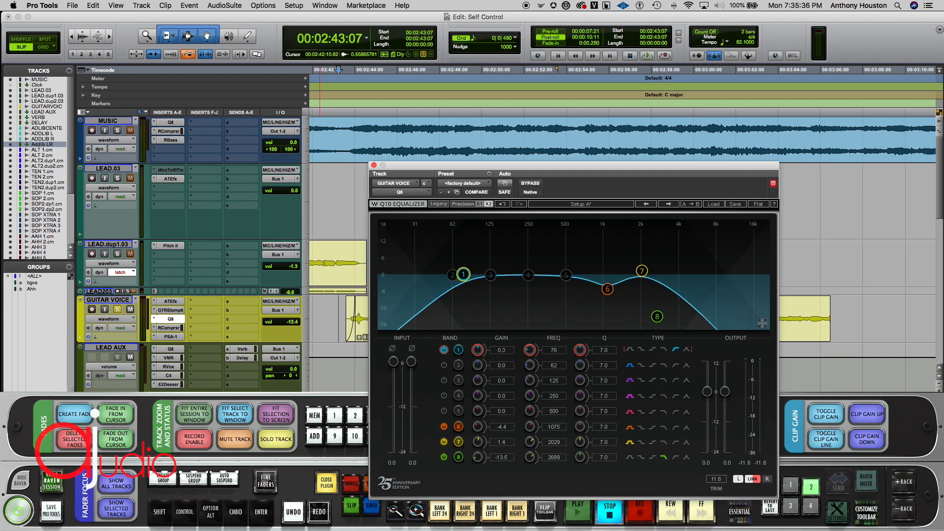
key(space)
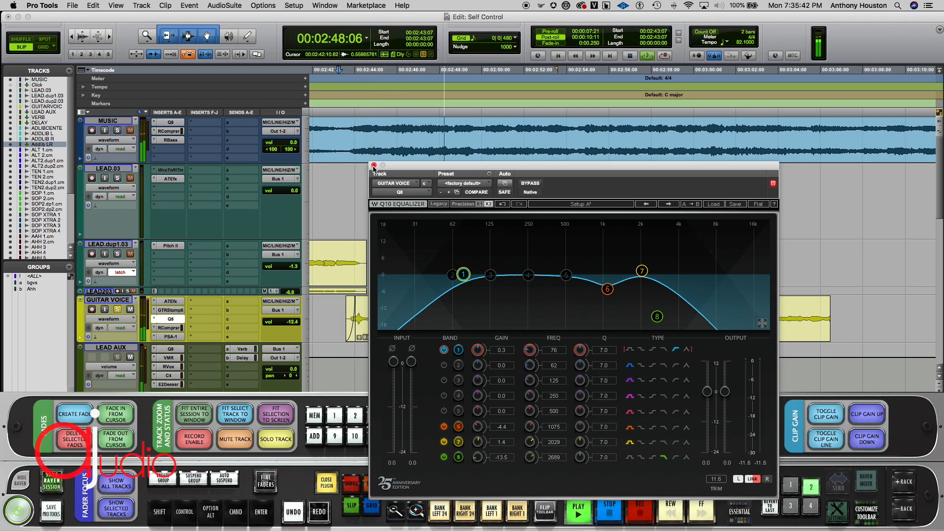
key(space)
click(374, 166)
Step: Take GUITAR VOICE out of solo and lower its volume to -15.7 dB while playing it with the music
click(117, 309)
key(space)
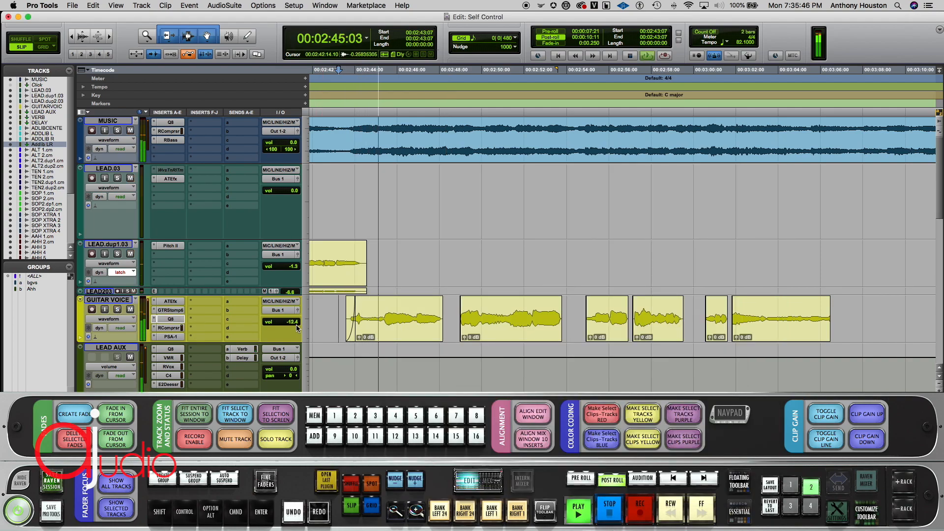
drag(294, 325, 292, 327)
key(space)
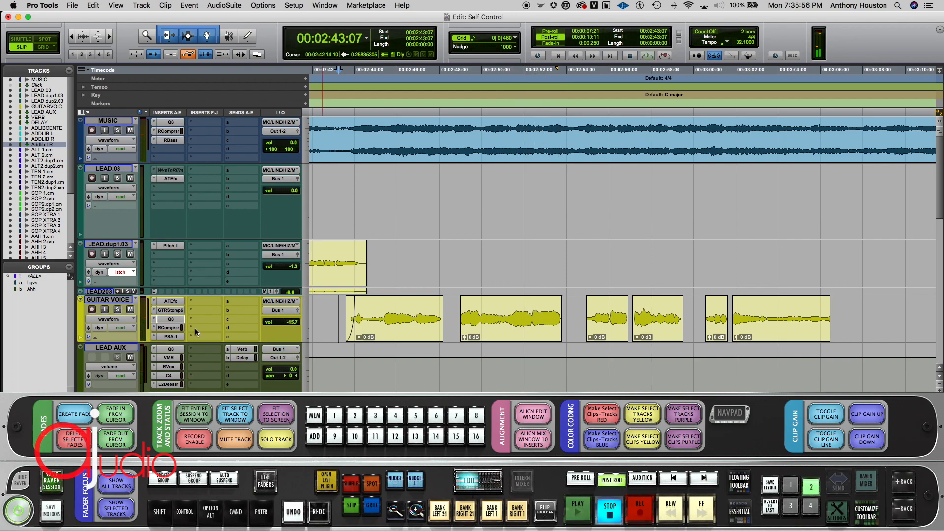
Step: Remove the SansAmp PSA-1 insert from GUITAR VOICE
click(154, 337)
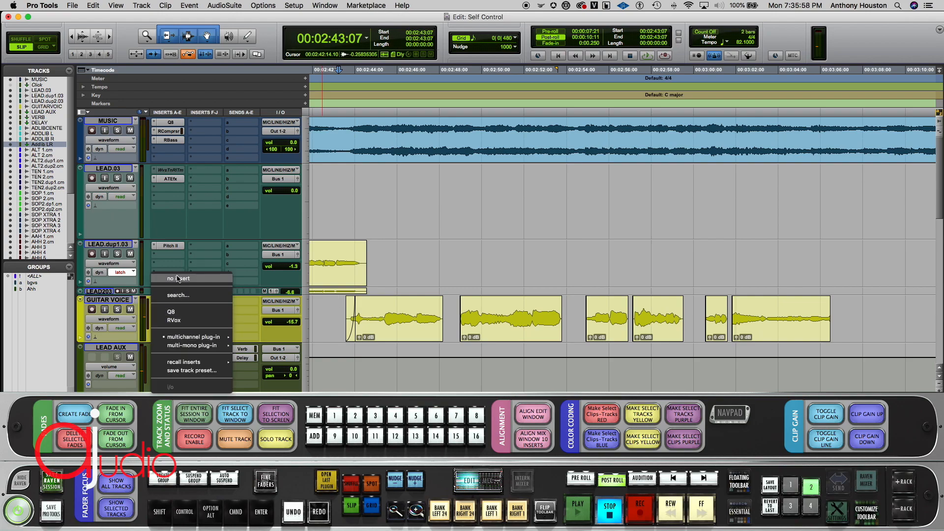
click(177, 281)
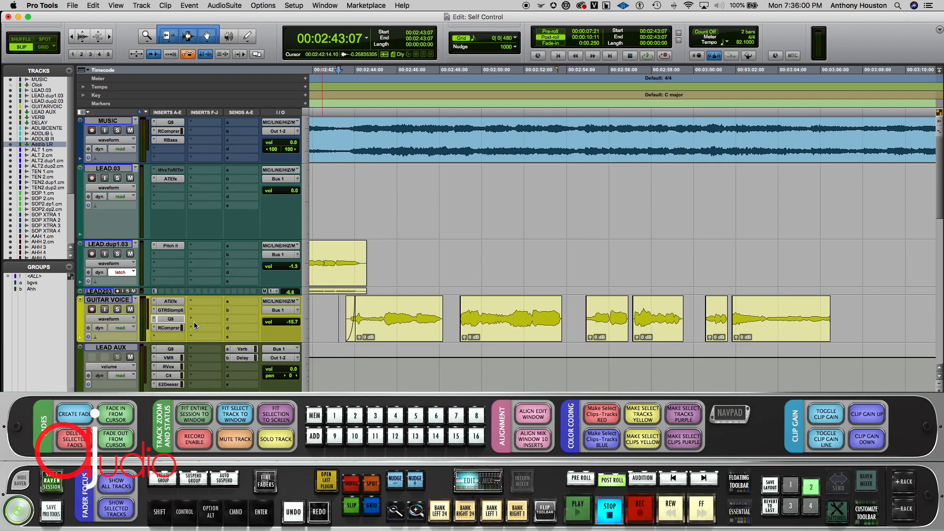
Step: Select the grouped clips on the AHH tracks that start at 00:02:20:07
click(342, 307)
key(r)
key(r)
key(r)
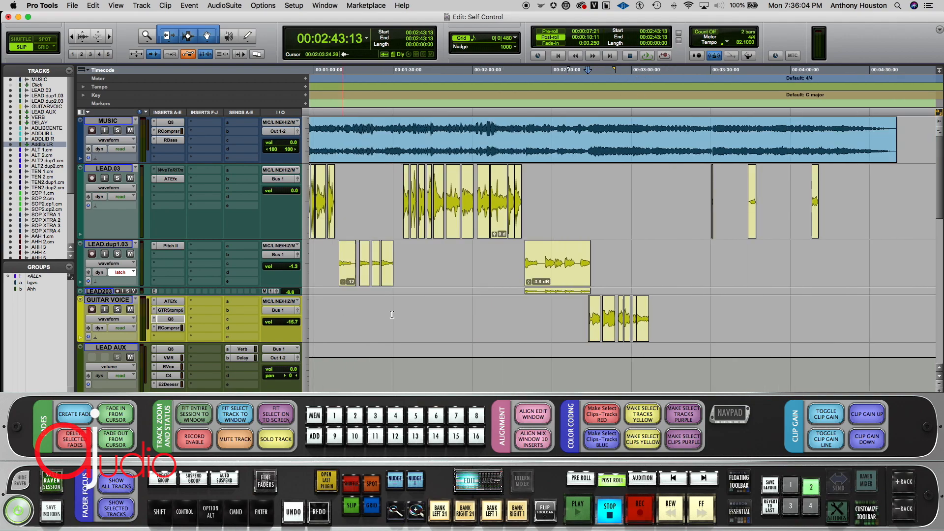
scroll(601, 264, down, 15)
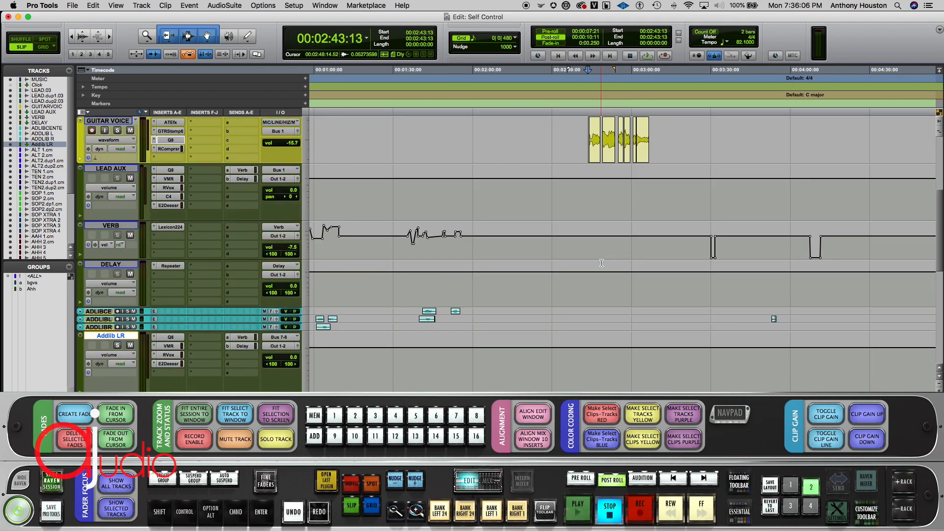
scroll(601, 263, down, 3)
scroll(600, 259, up, 10)
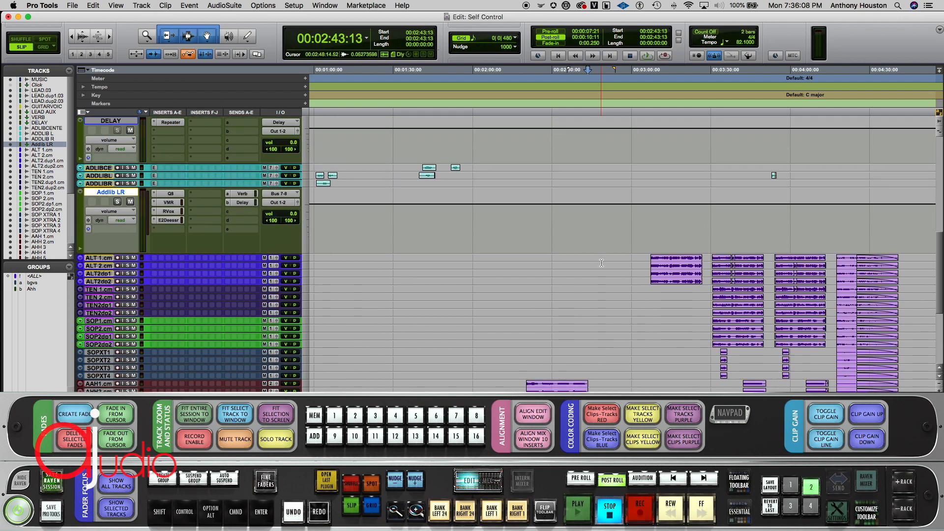
scroll(599, 258, down, 8)
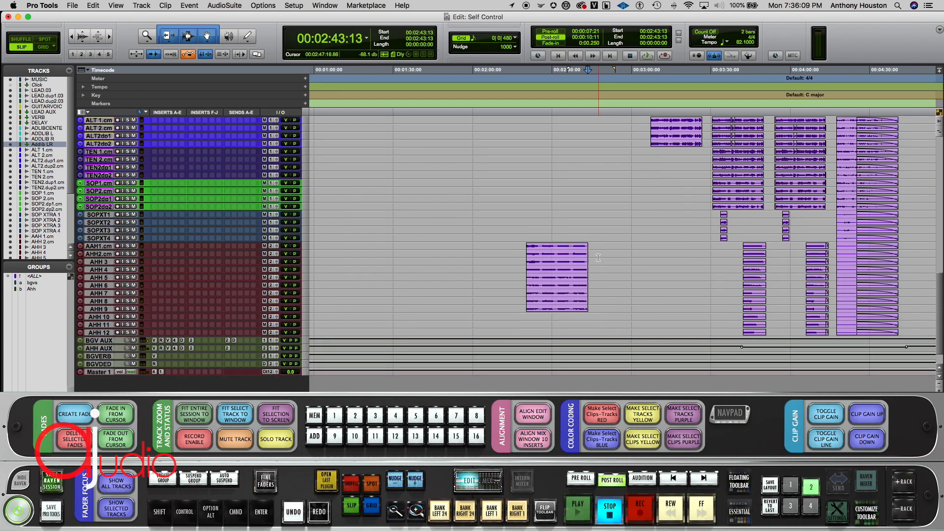
click(551, 252)
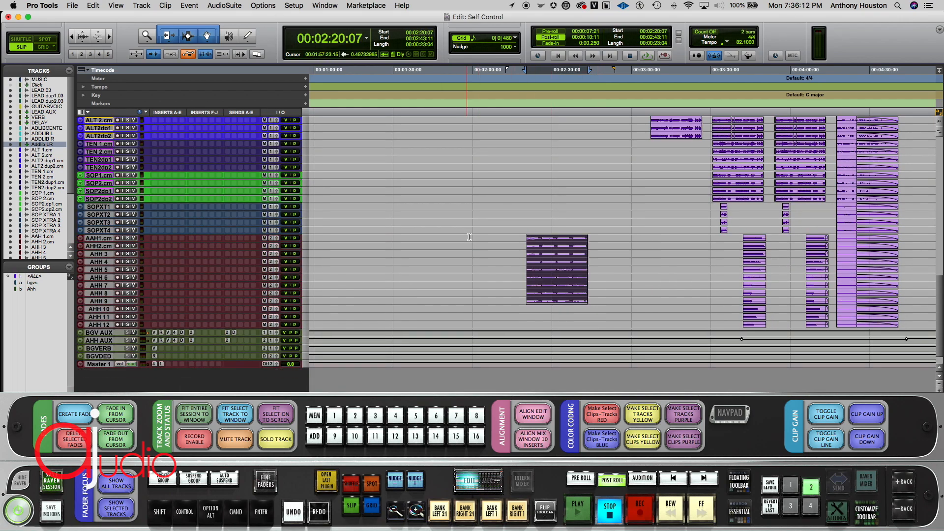
key(super+bracketright)
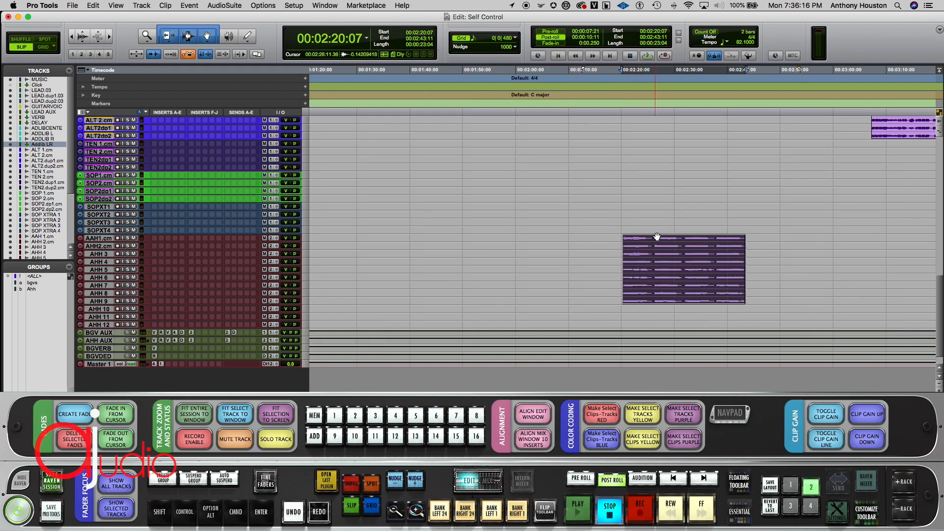
Step: Examine how the lead, adlib and background vocal tracks and their aux channels are laid out in the session
scroll(654, 252, up, 5)
scroll(656, 252, up, 4)
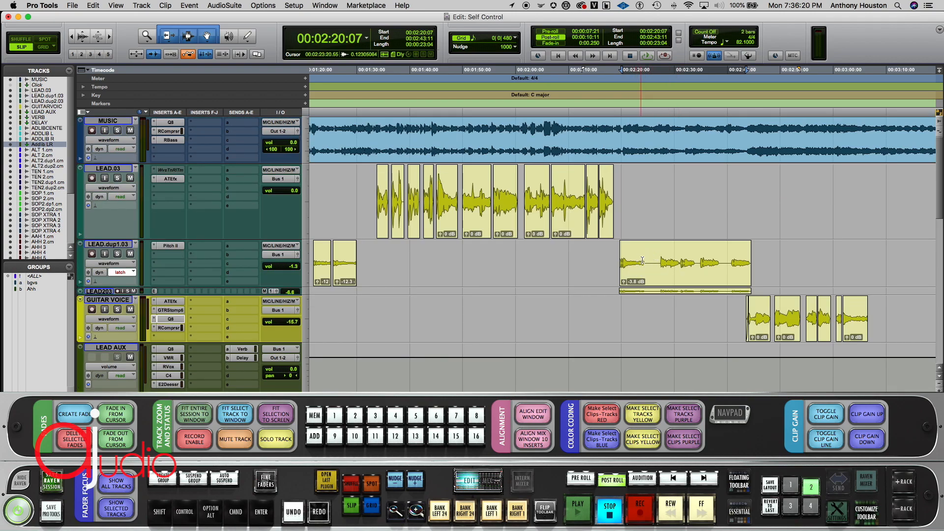
scroll(686, 258, down, 10)
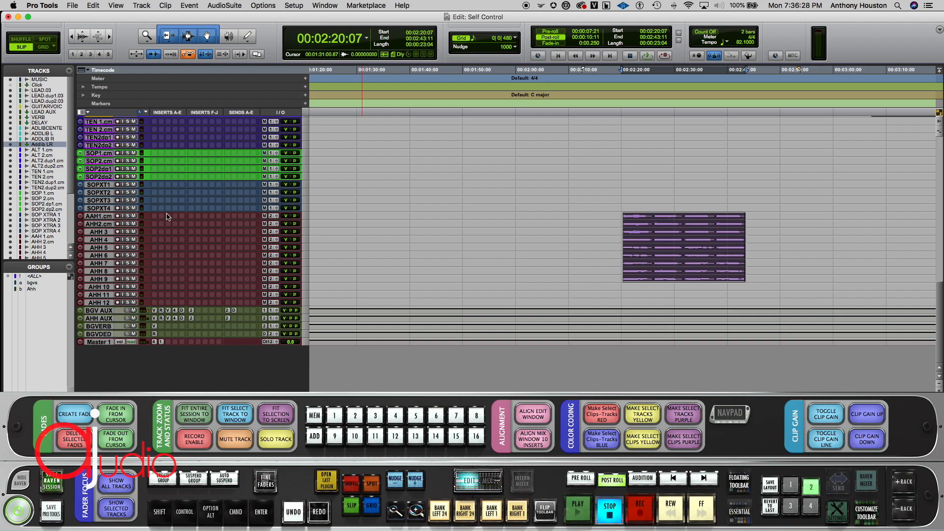
scroll(147, 202, up, 3)
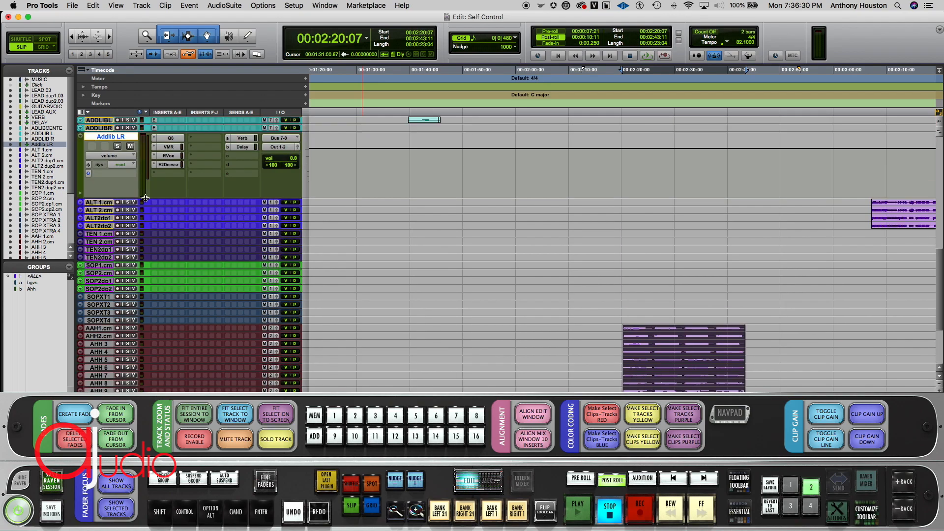
scroll(146, 199, up, 10)
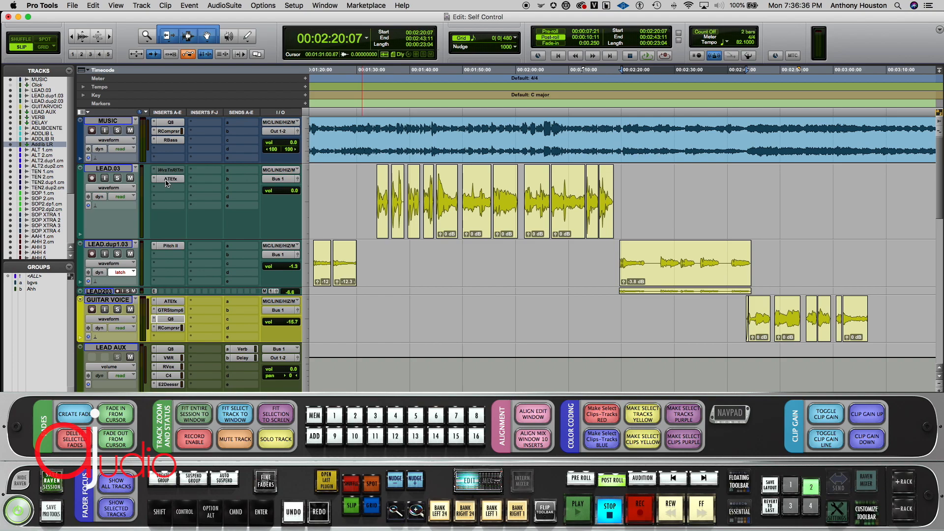
scroll(167, 183, down, 10)
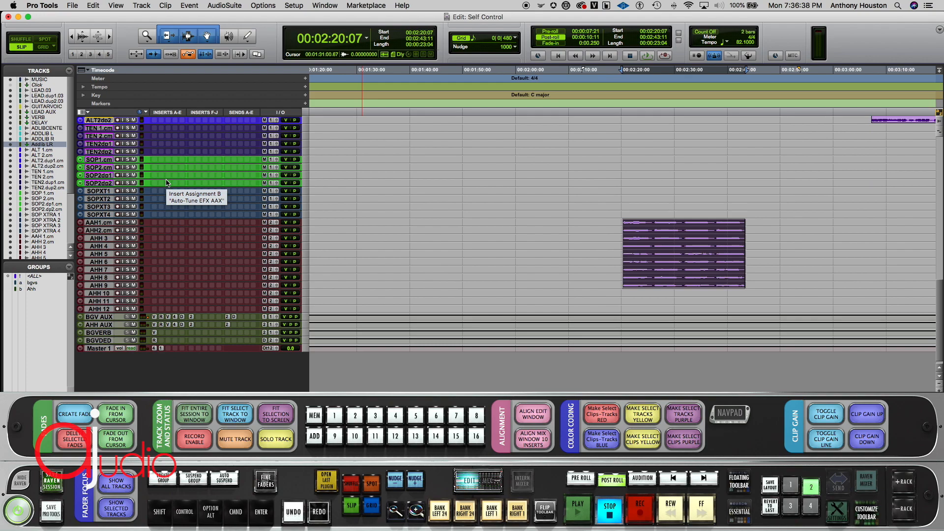
scroll(166, 183, up, 6)
scroll(166, 183, down, 4)
scroll(166, 183, up, 1)
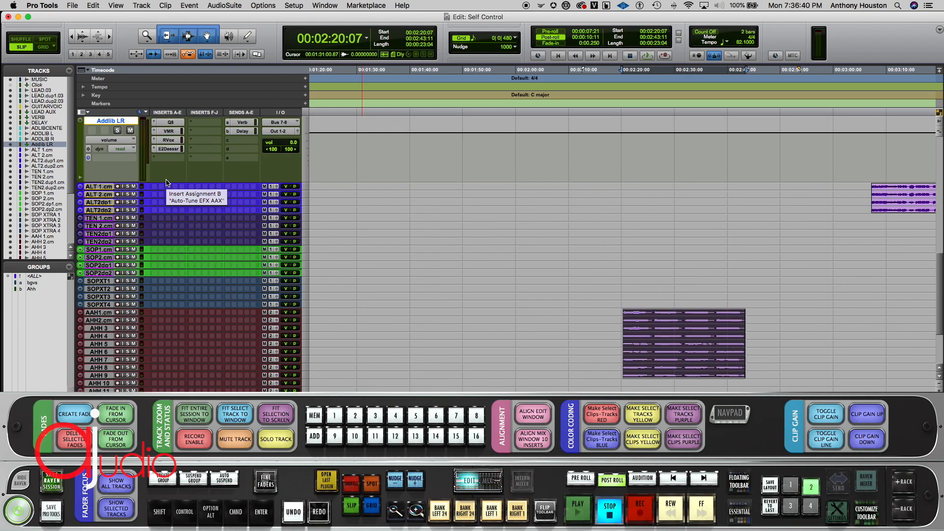
scroll(167, 183, up, 1)
scroll(158, 198, down, 3)
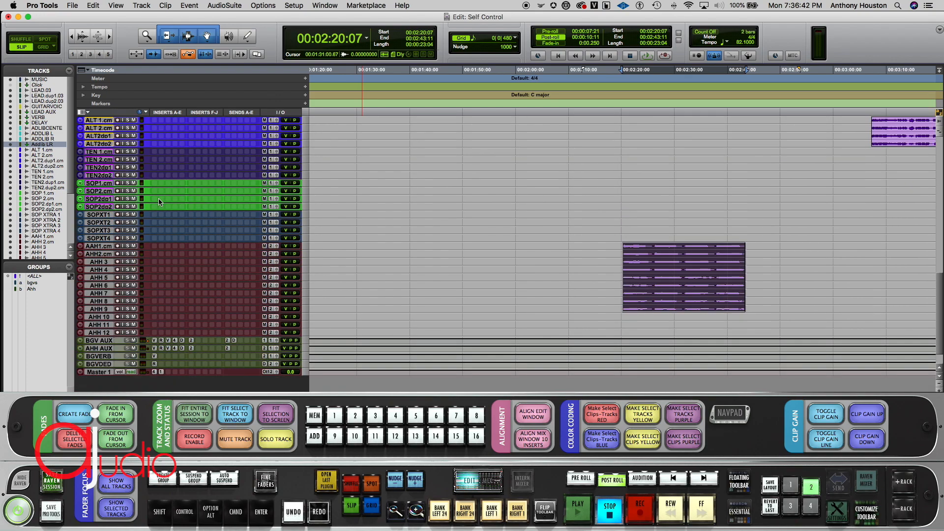
scroll(159, 187, up, 3)
scroll(160, 186, down, 2)
scroll(159, 186, up, 2)
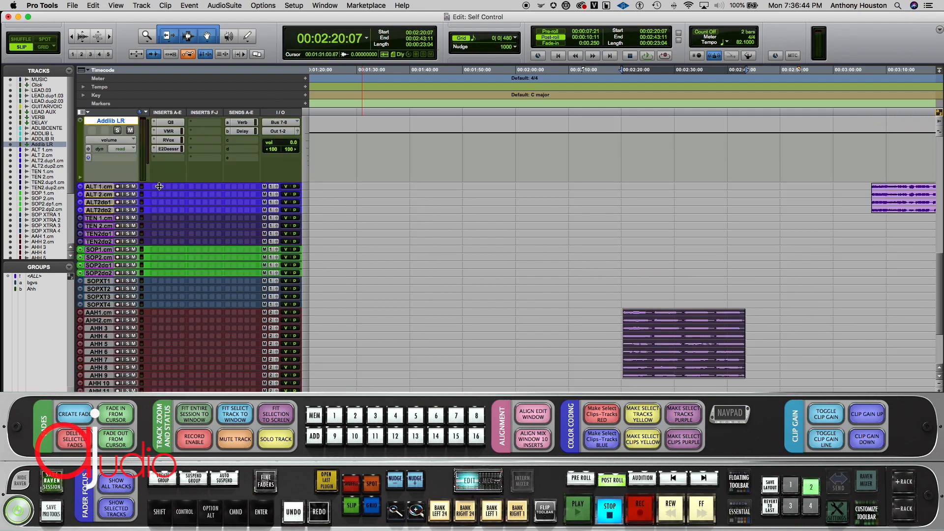
scroll(160, 186, down, 3)
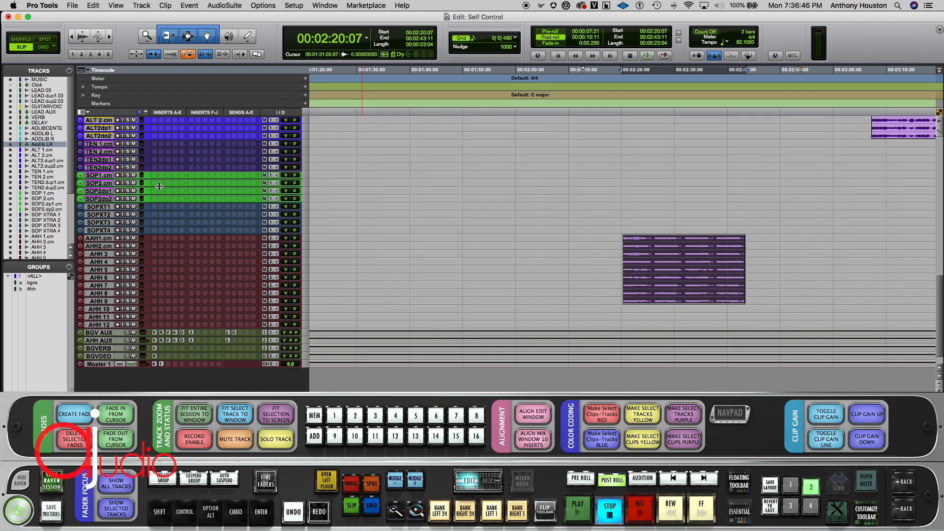
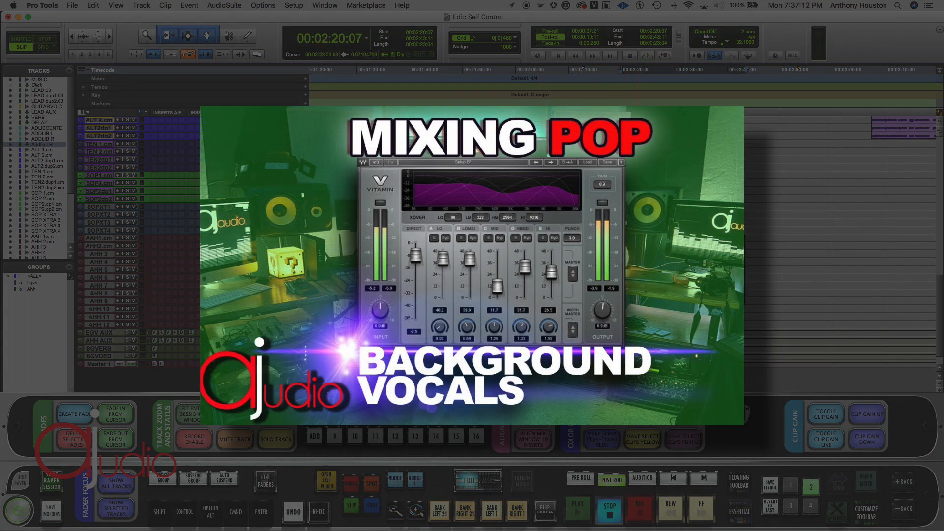
Step: Mark an empty range just before the AHH clips on the upper AHH tracks, and reselect the clips at 00:02:20:07
drag(619, 238, 563, 262)
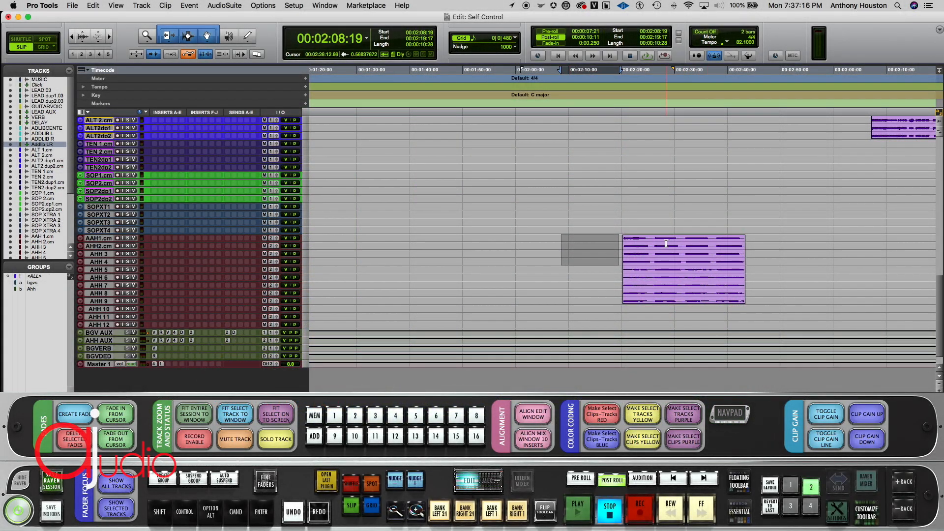
click(648, 240)
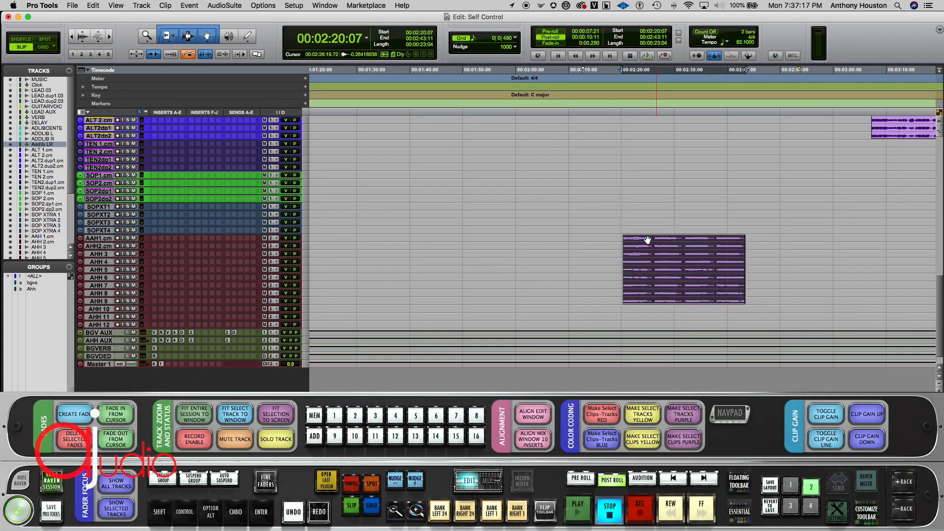
Step: Select the grouped AHH clips at 00:02:20:07 and briefly audition their opening
drag(568, 239, 620, 257)
click(570, 236)
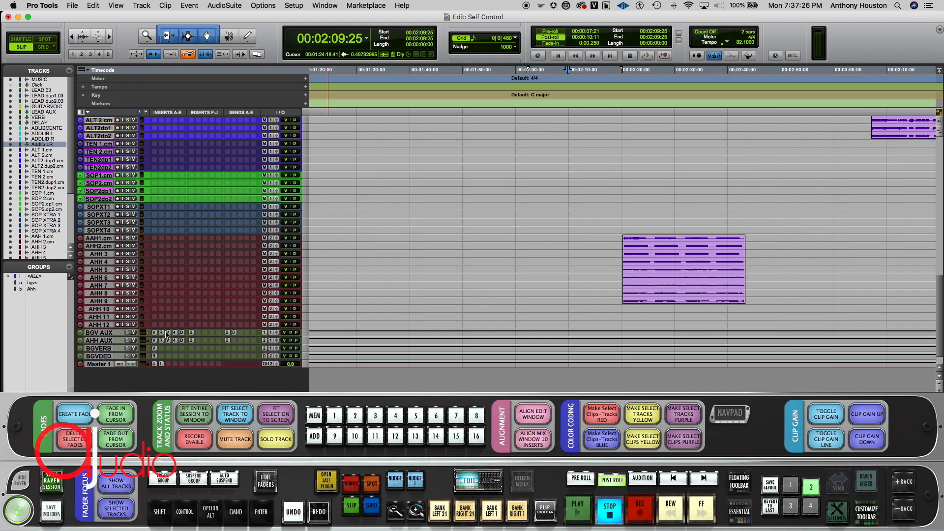
double_click(651, 240)
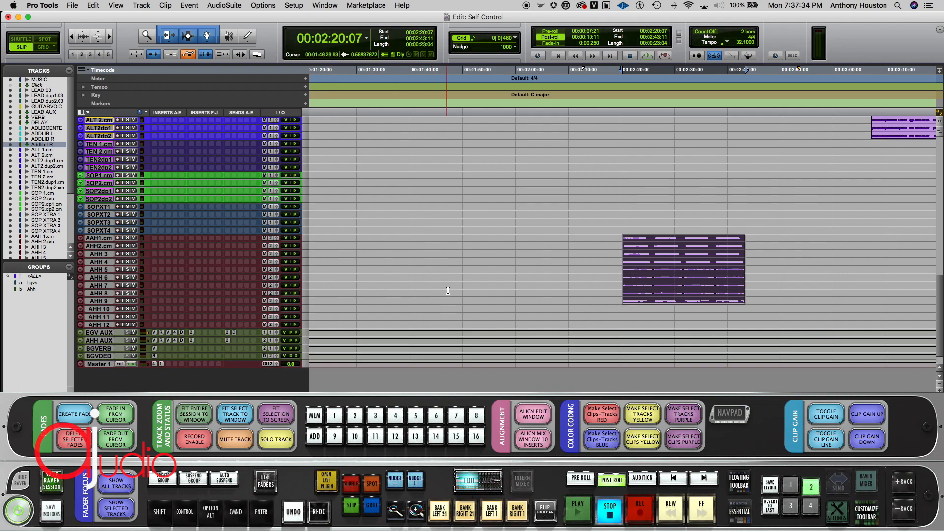
key(space)
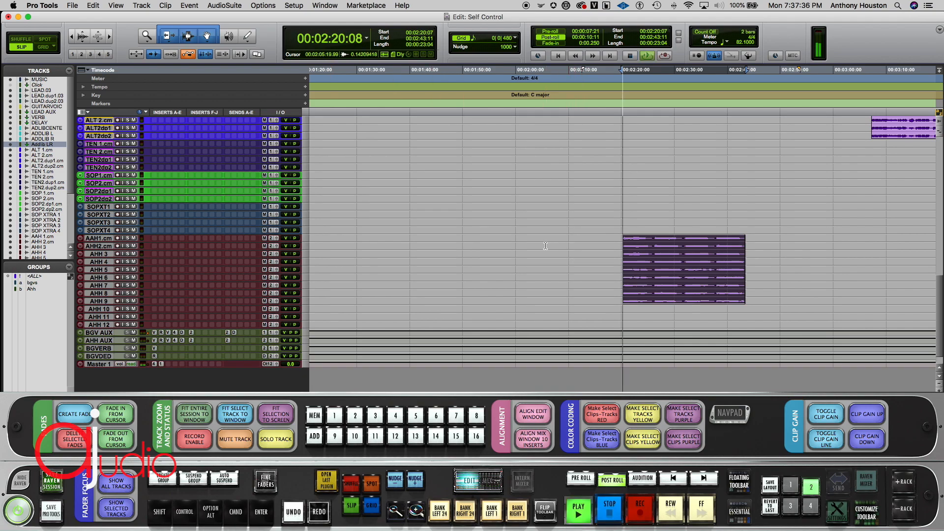
key(space)
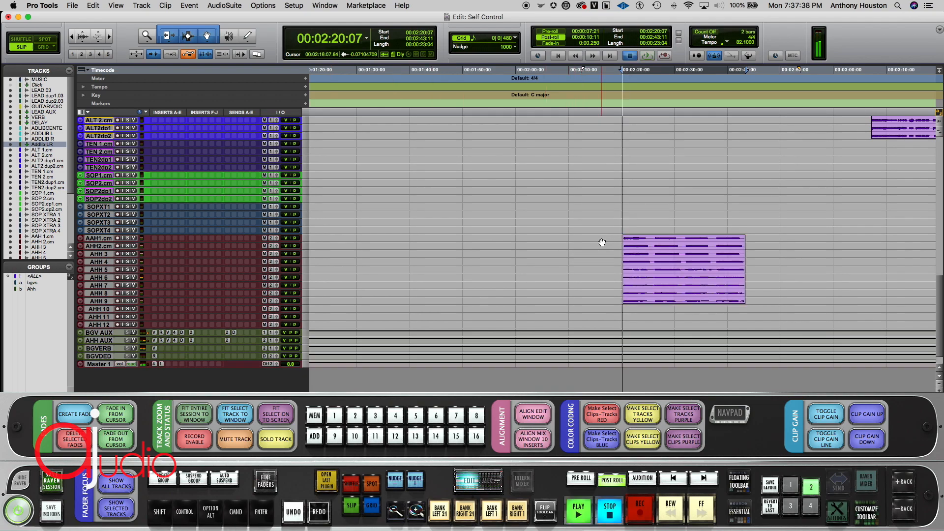
Step: Play the session from 00:02:11:26, shortly before the AHH clips enter
click(586, 237)
click(578, 238)
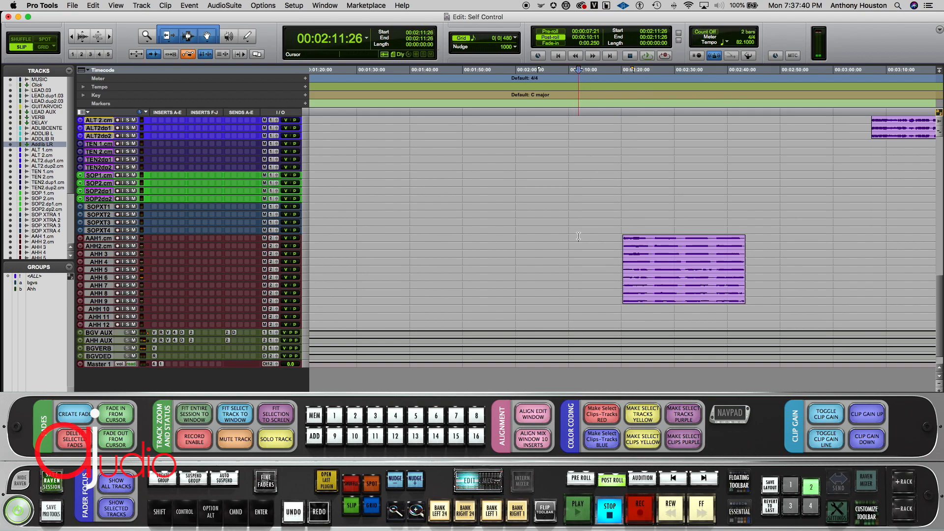
key(space)
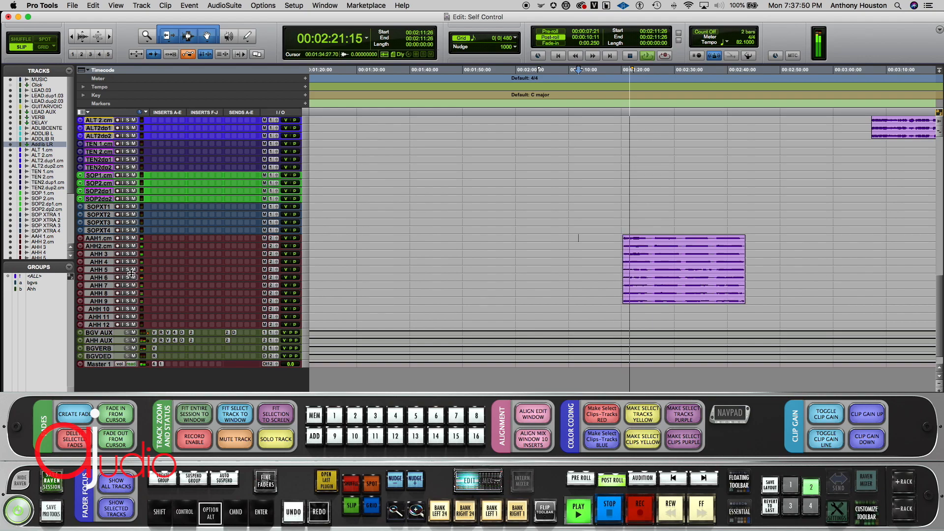
Step: Increase the height of all tracks so the AHH waveforms and aux channels are easier to see
key(ctrl+alt+Up)
key(ctrl+alt+Up)
key(ctrl+alt+Up)
key(ctrl+alt+Down)
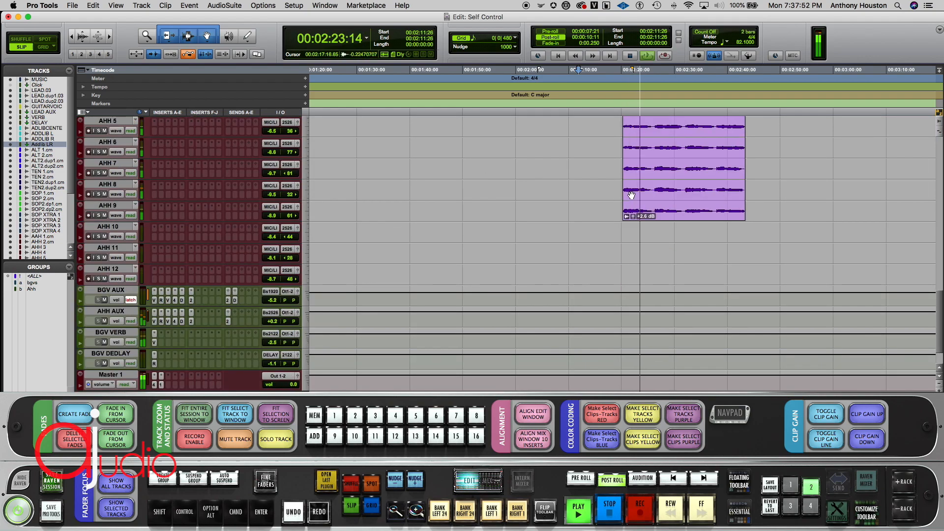
Step: Lower the gain of the grouped AHH clips to -0.9 dB during playback, stop, and select the group
drag(633, 216, 632, 216)
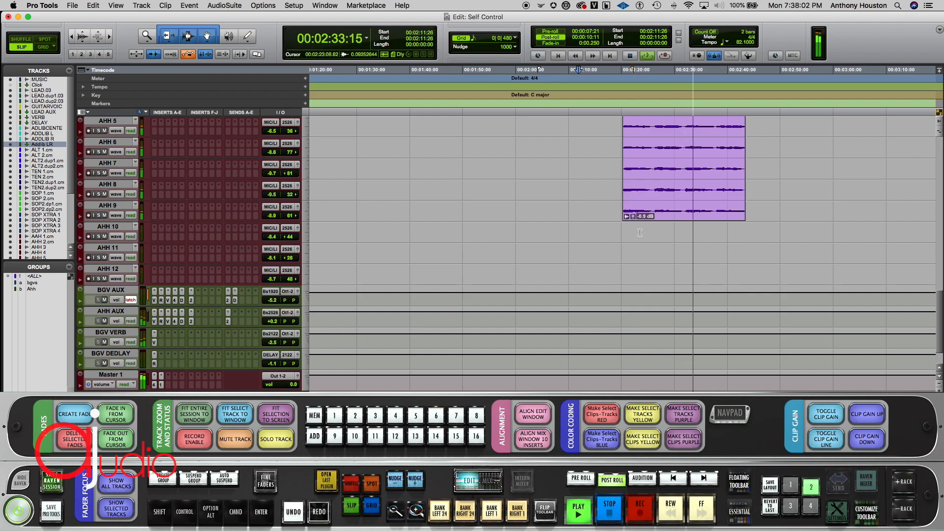
scroll(680, 240, right, 2)
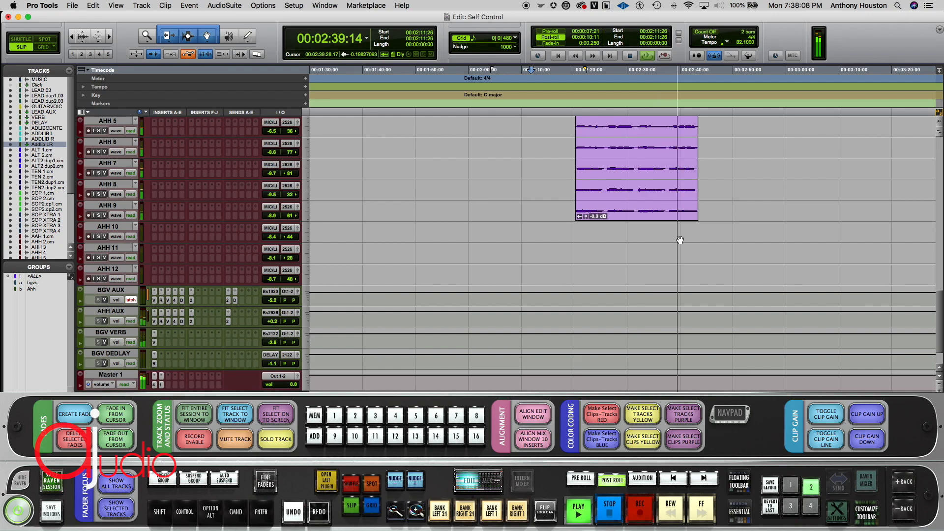
key(space)
click(628, 220)
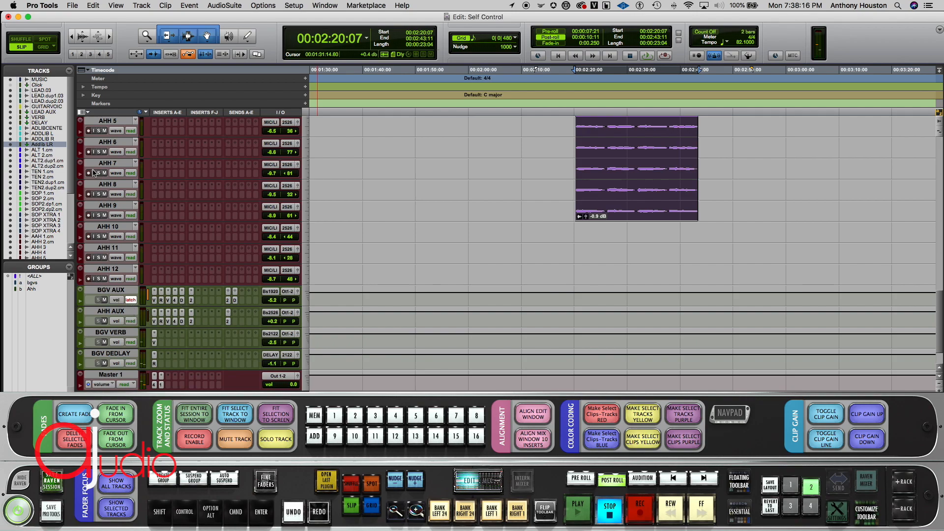
Step: Enlarge the AHH AUX track so the names of its inserts and sends are readable
click(109, 312)
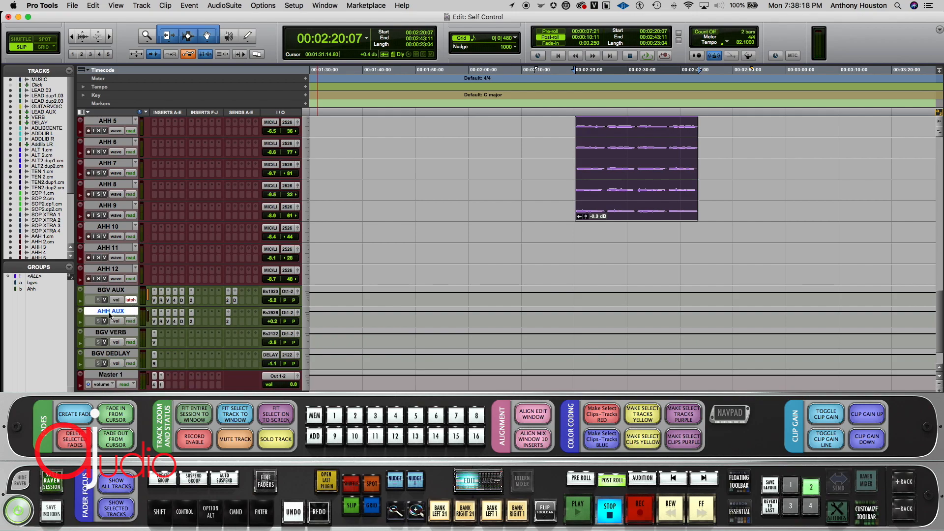
click(109, 291)
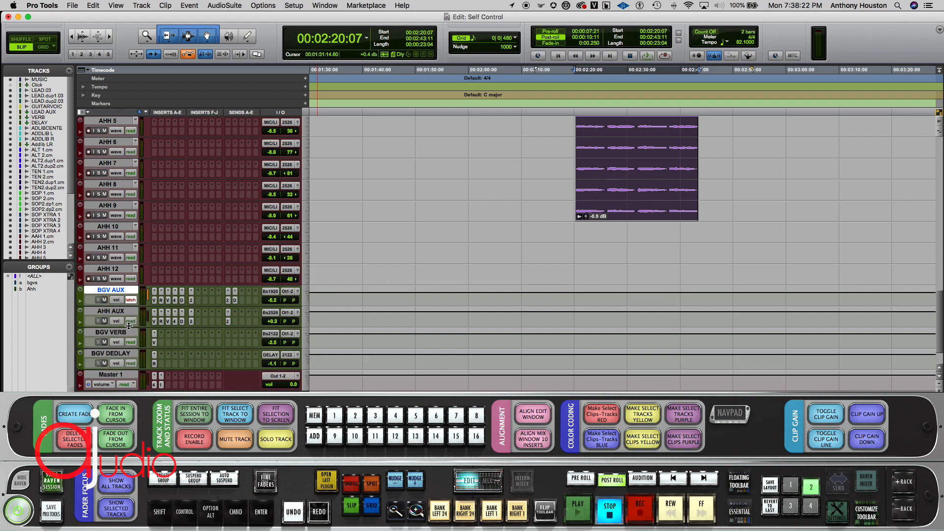
drag(127, 326, 121, 355)
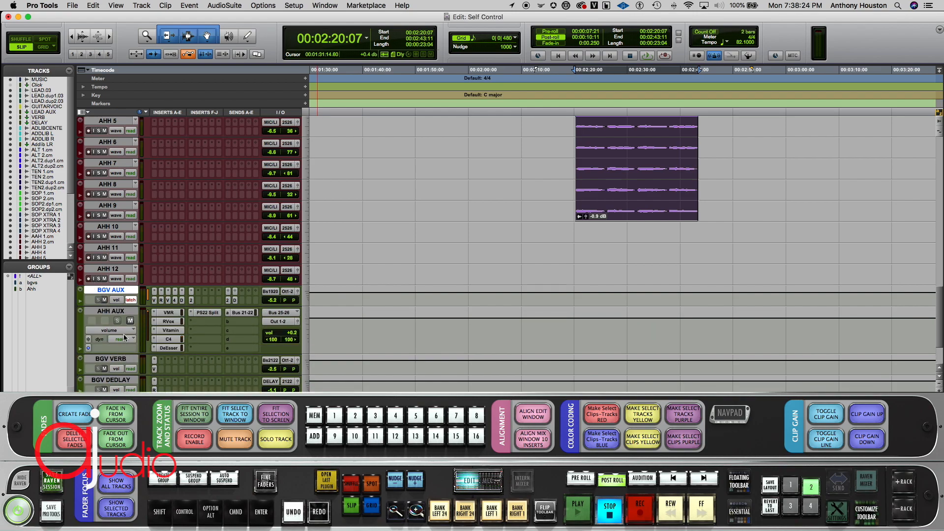
Step: Select all tracks from AAH 1.cm through AHH 12 and solo them together
scroll(126, 248, up, 6)
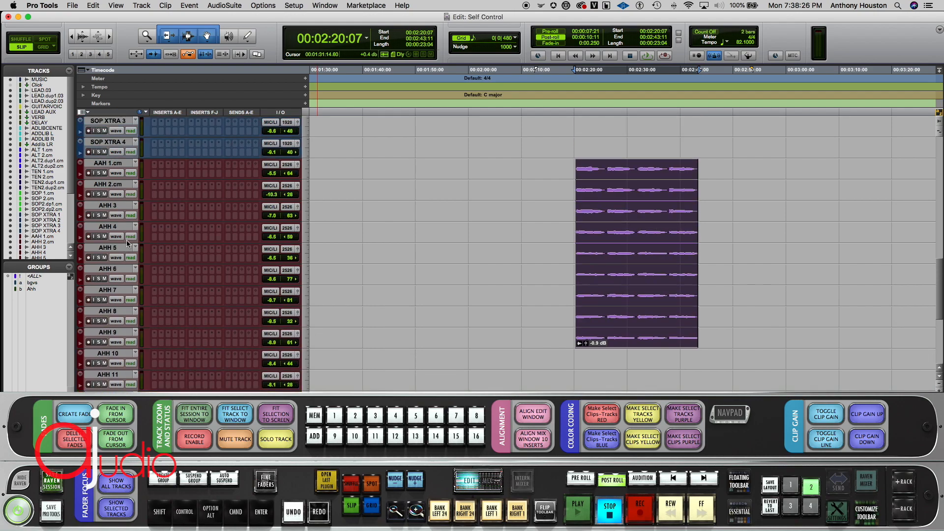
click(103, 168)
scroll(103, 167, down, 4)
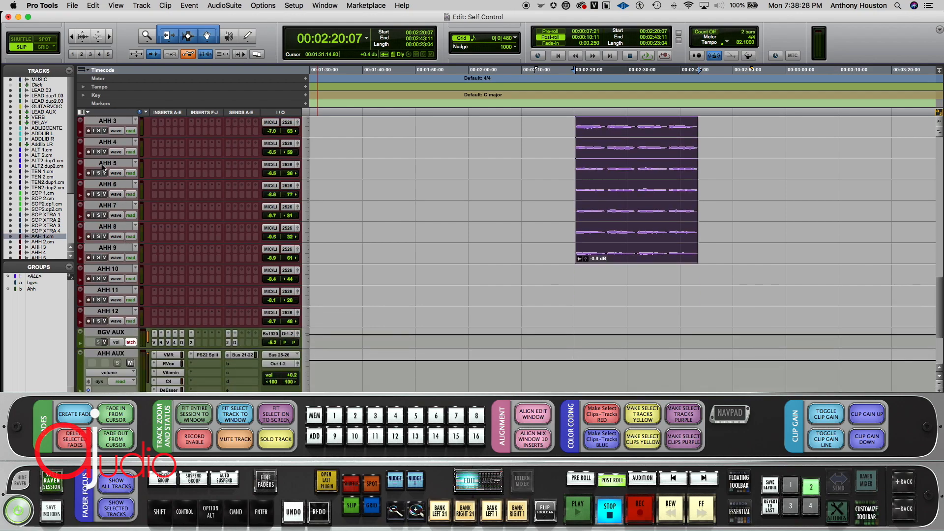
shift+click(101, 312)
alt+shift+click(99, 322)
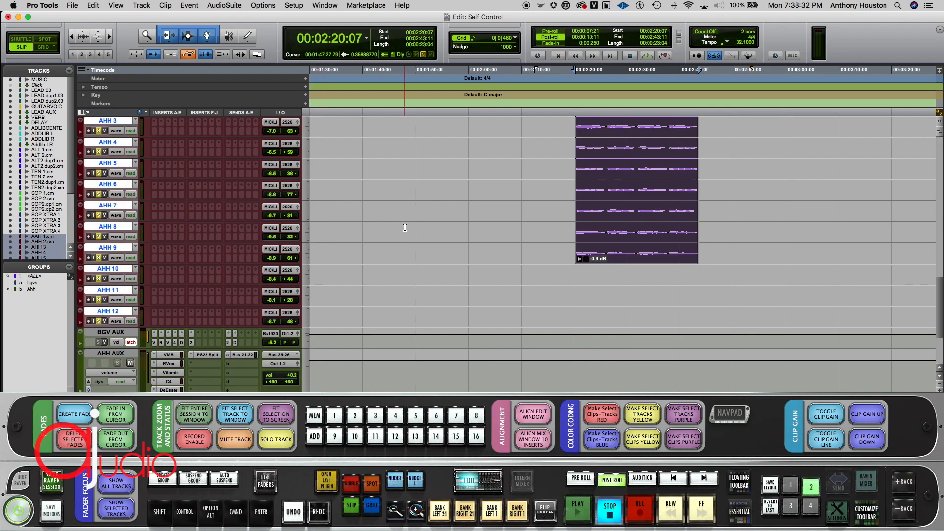
Step: Open the VerbSuite Classics reverb on BGV VERB, examine its predelay, width and chorus settings, and close it
scroll(216, 304, down, 2)
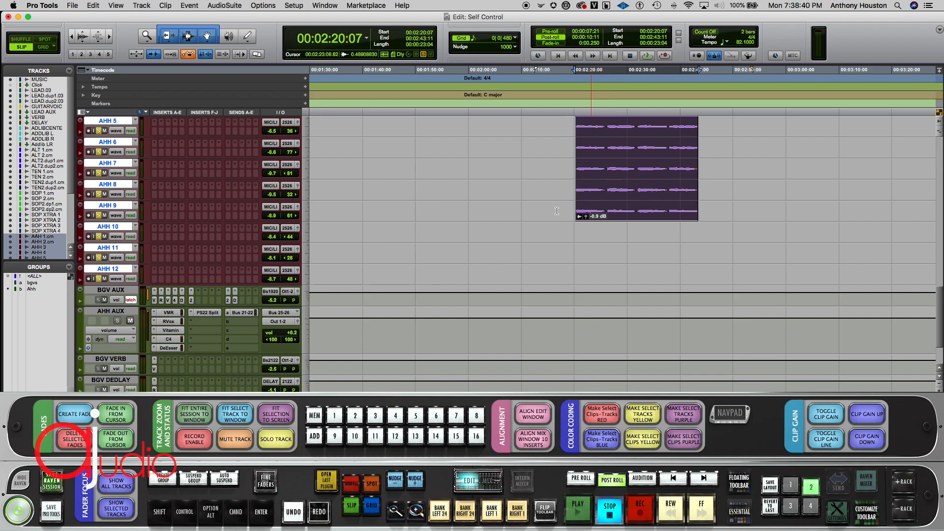
scroll(244, 320, down, 1)
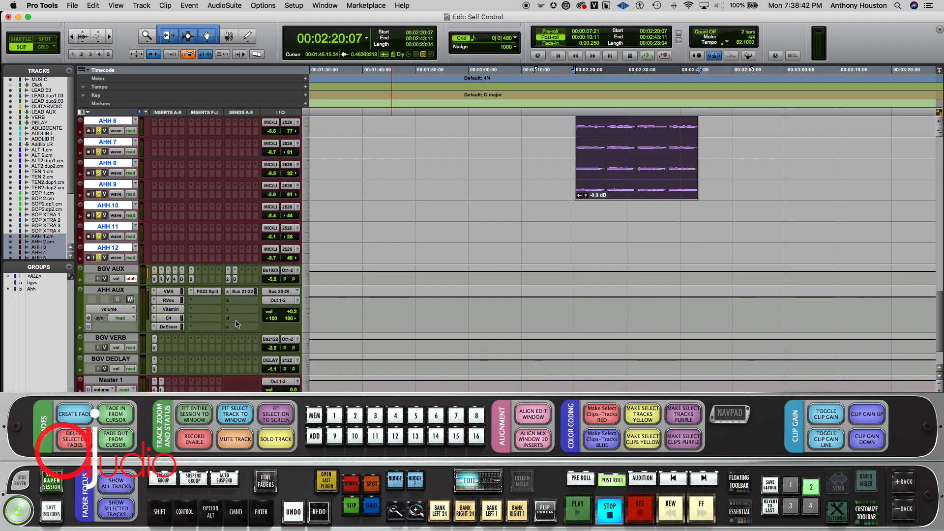
click(154, 348)
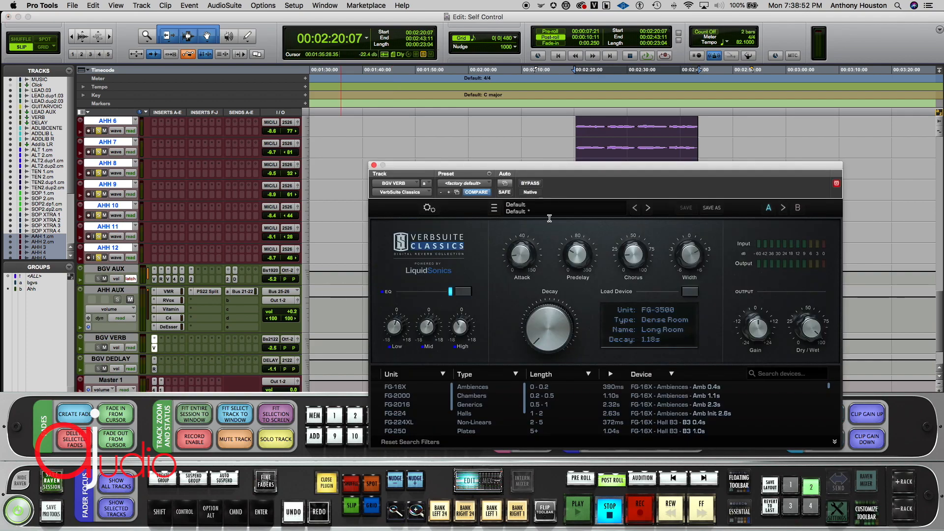
drag(554, 167, 490, 170)
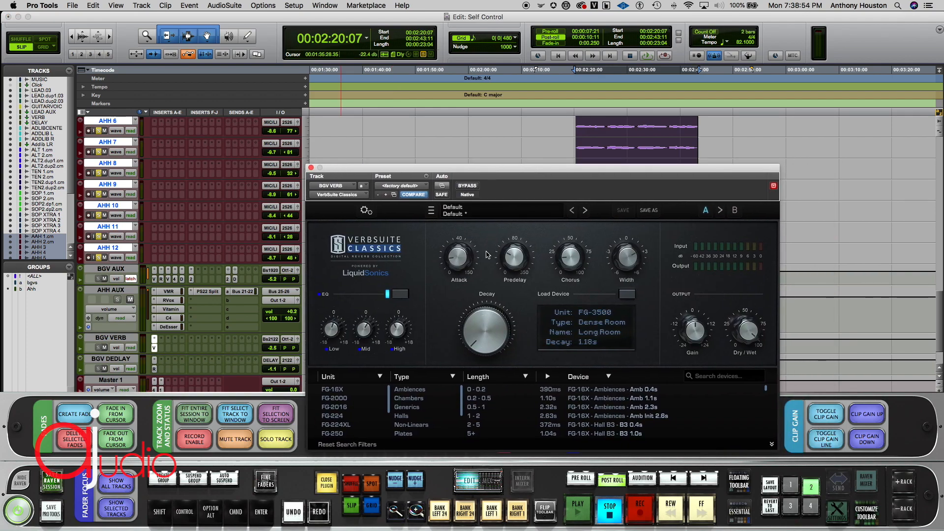
mouse_move(516, 264)
mouse_move(628, 264)
mouse_move(568, 260)
click(311, 168)
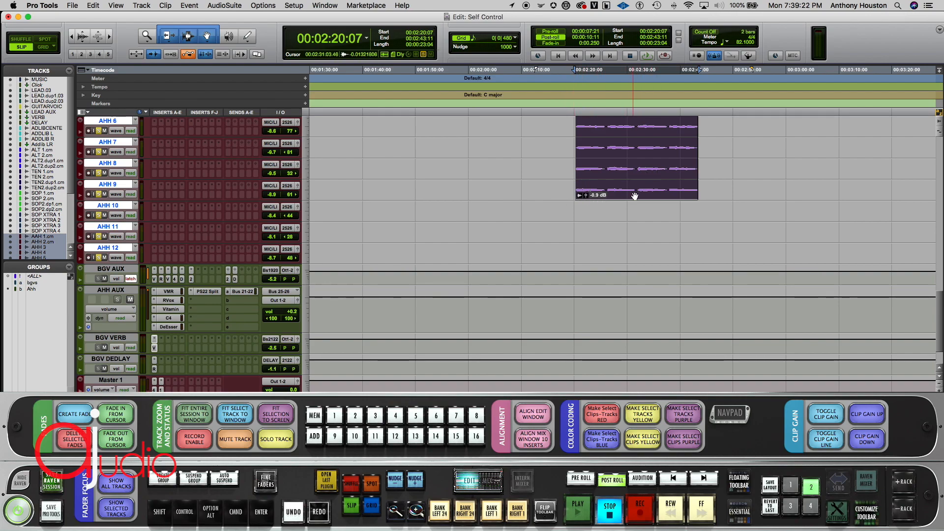
Step: Play the soloed AHH tracks from 00:02:20:07 and watch their levels feed the AHH AUX
scroll(631, 186, up, 5)
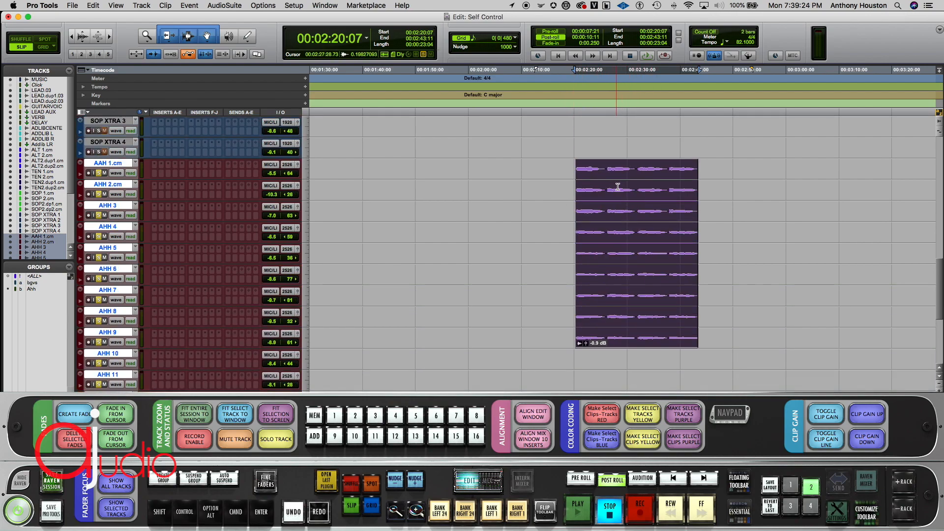
key(space)
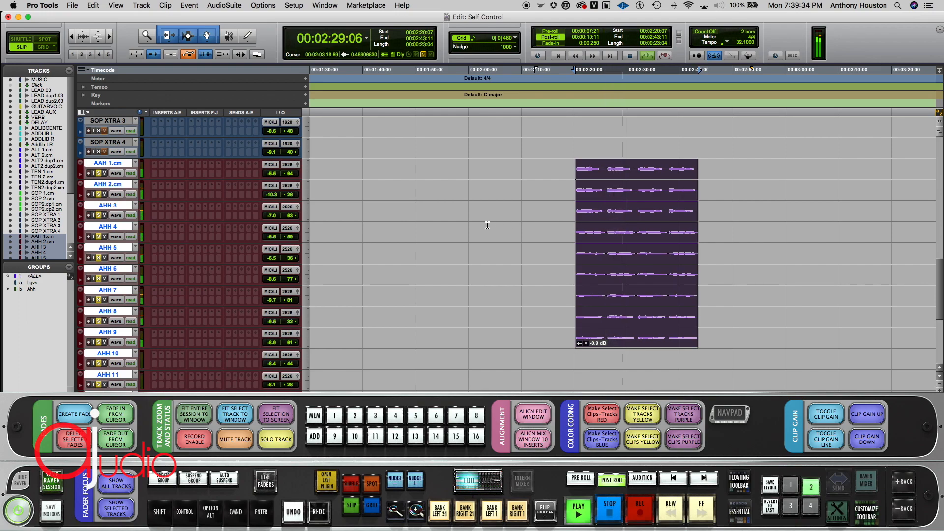
scroll(488, 225, down, 1)
scroll(488, 226, down, 3)
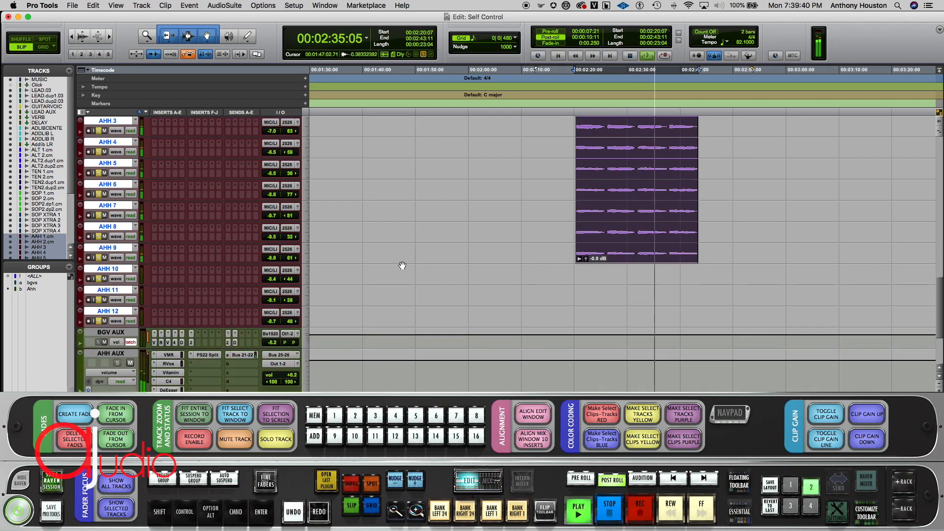
key(space)
Step: Open the Virtual Mix Rack insert on BGV AUX and remove the Revival module from its chain
scroll(401, 264, up, 20)
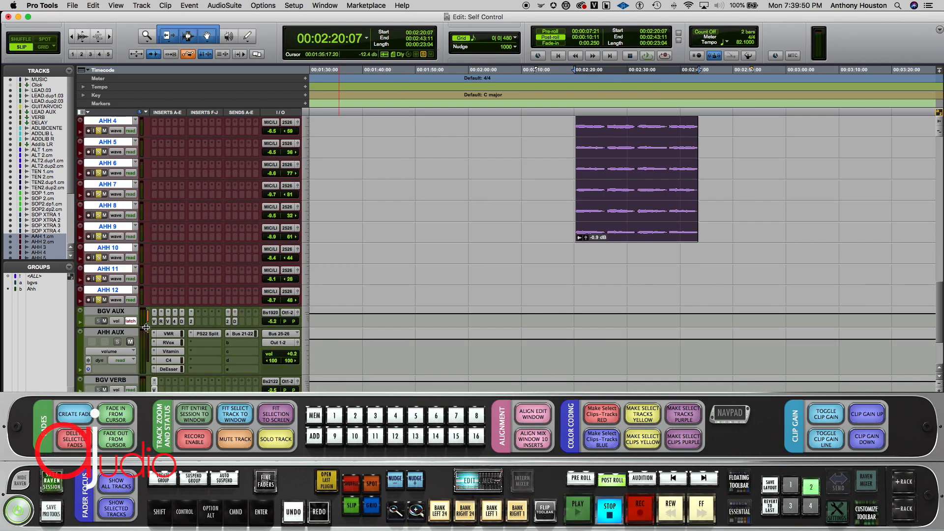
scroll(141, 359, down, 2)
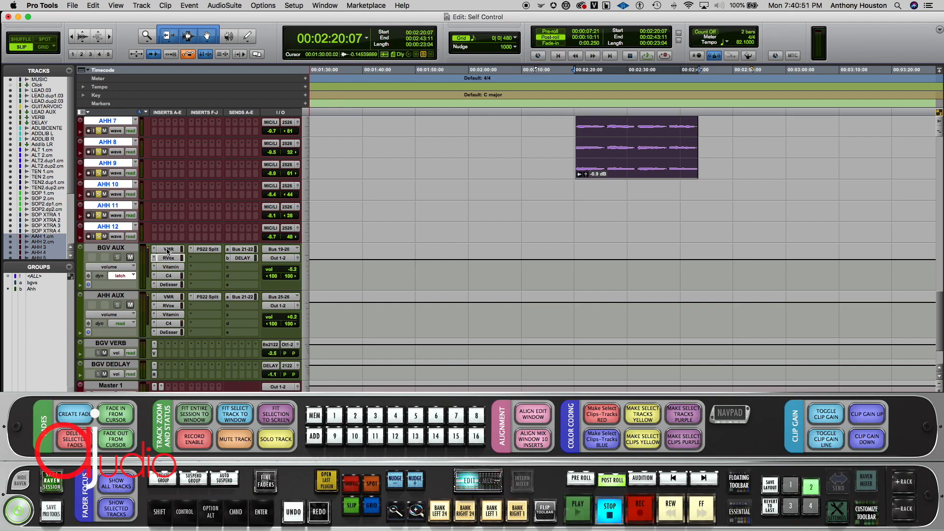
click(168, 248)
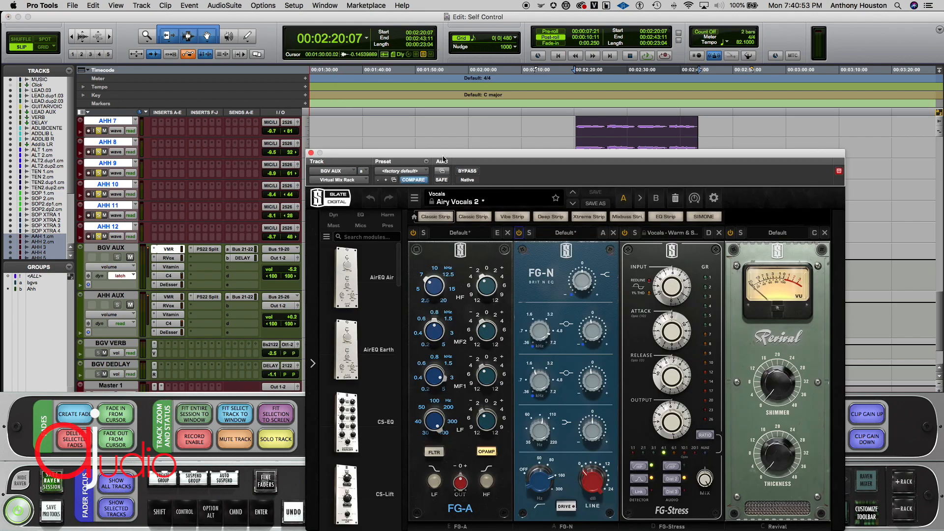
drag(443, 160, 403, 92)
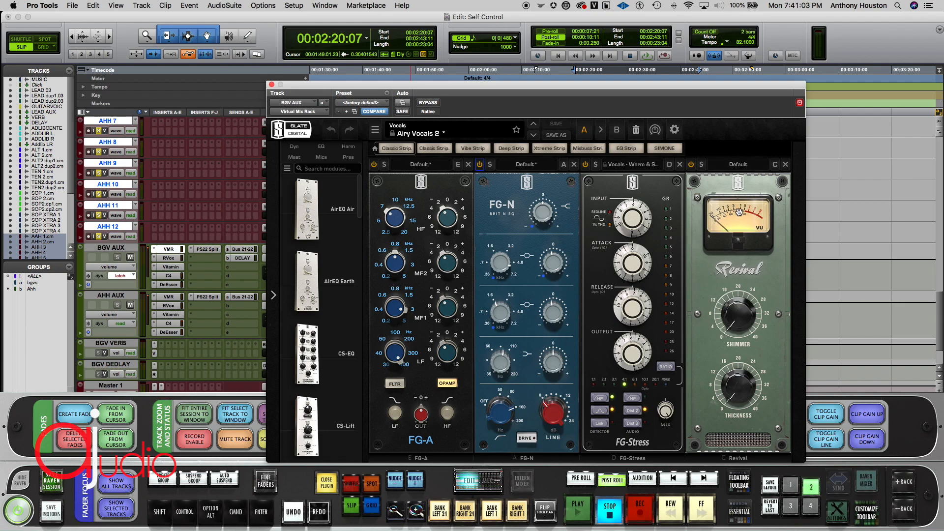
click(786, 166)
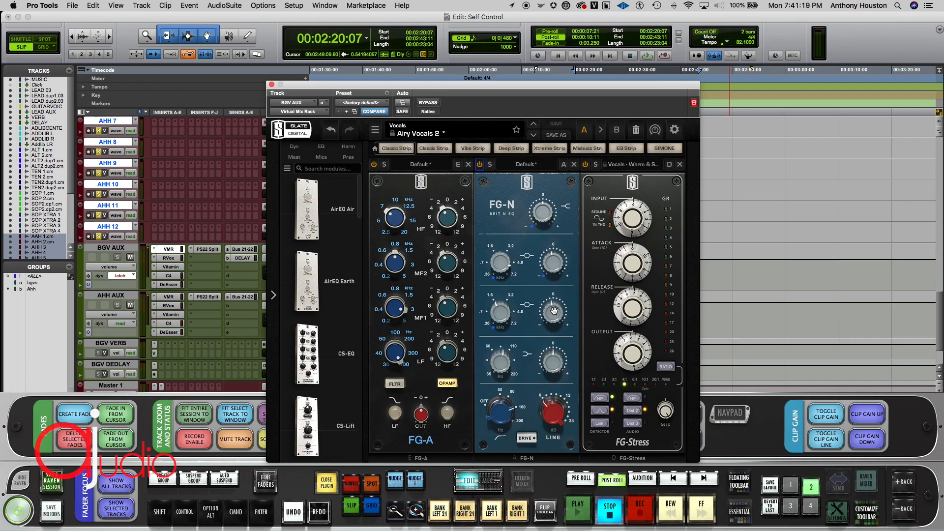
Step: Examine the FG-N module's midrange EQ settings, close the Virtual Mix Rack, and open BGV AUX's Vitamin insert
mouse_move(499, 314)
mouse_move(551, 311)
mouse_move(506, 269)
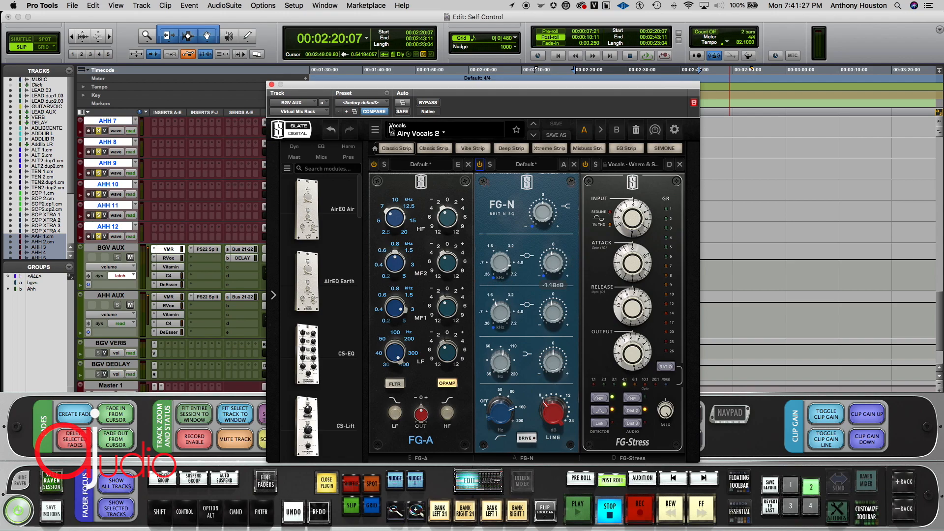
click(272, 85)
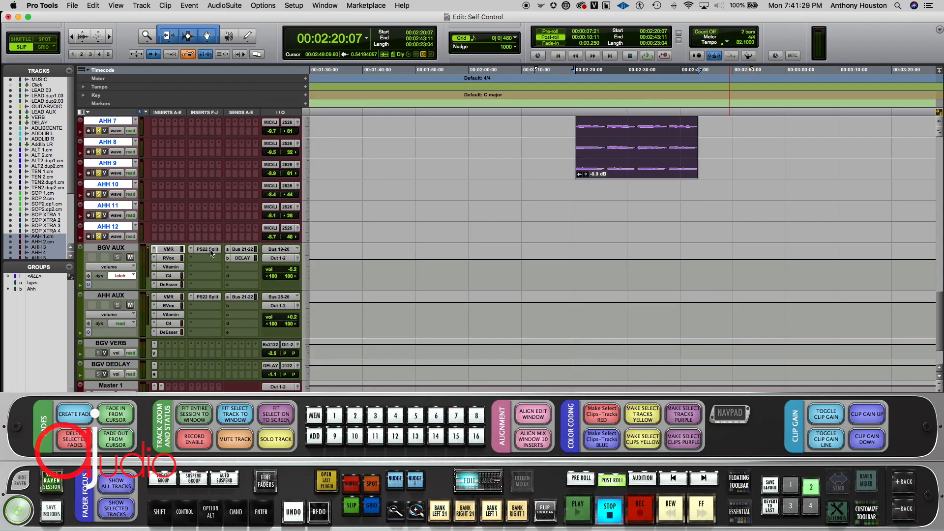
click(170, 267)
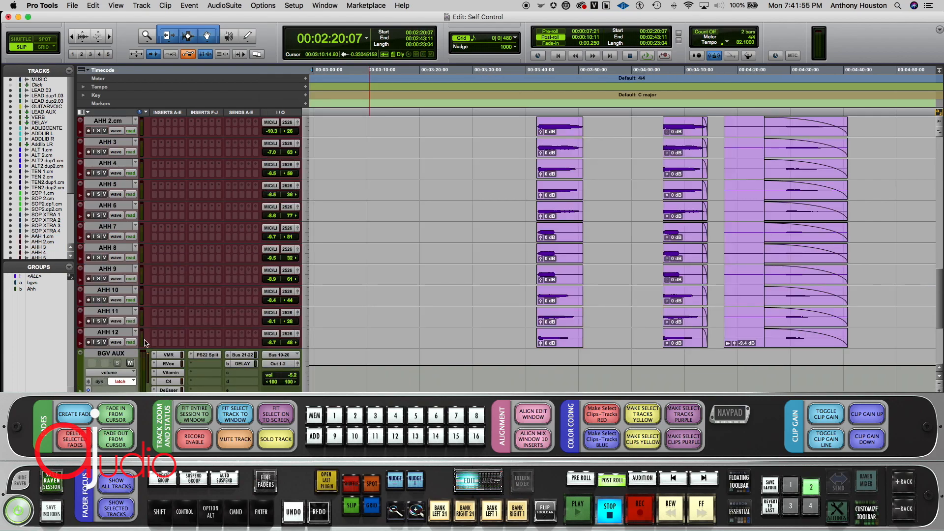
Step: Play the background vocals from 00:03:06:06, just before the first grouped clips on the ALT tracks
scroll(523, 182, up, 5)
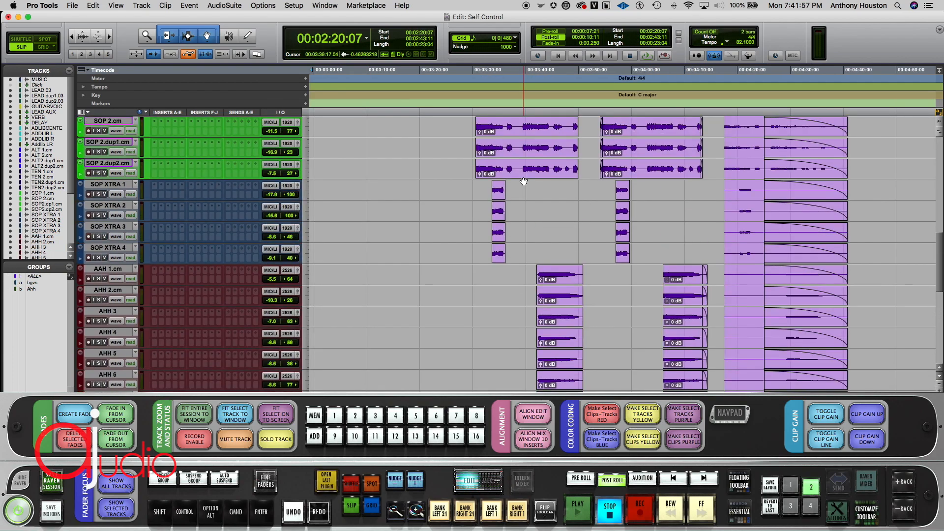
scroll(524, 183, up, 10)
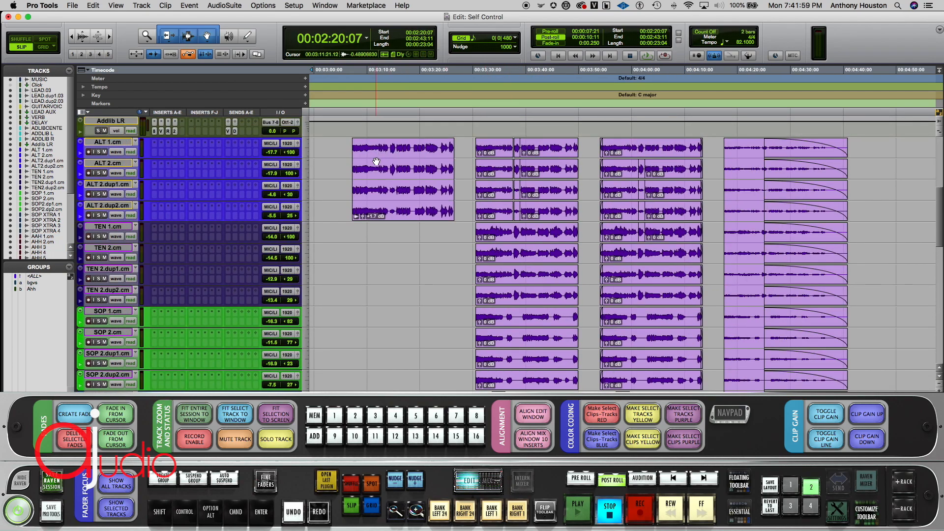
click(377, 161)
click(347, 147)
key(space)
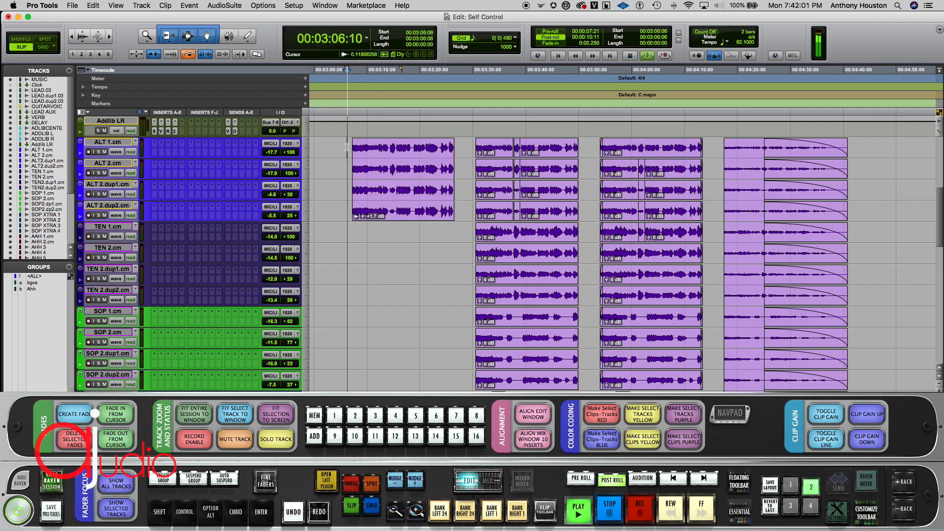
Step: Examine the BGV AUX and AHH AUX insert chains and levels while the background vocals play, and stop playback
scroll(346, 147, down, 15)
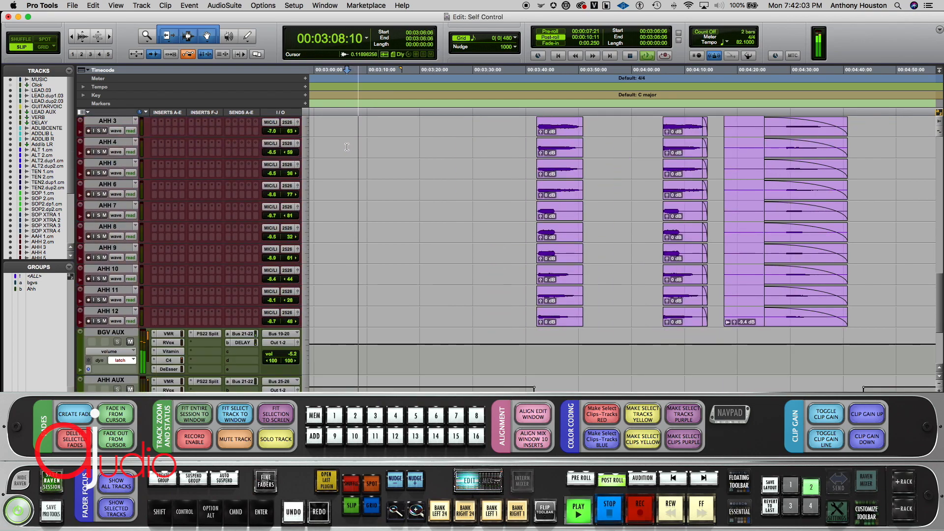
scroll(347, 147, down, 5)
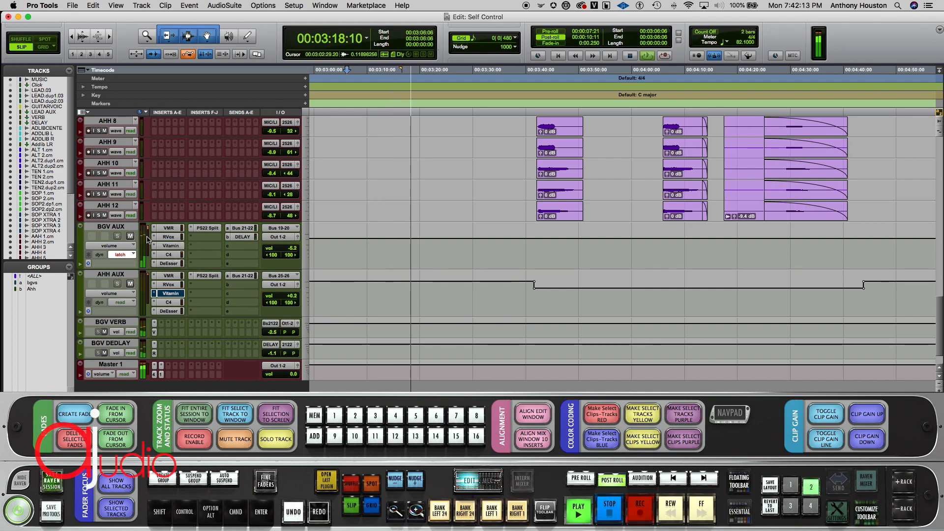
key(space)
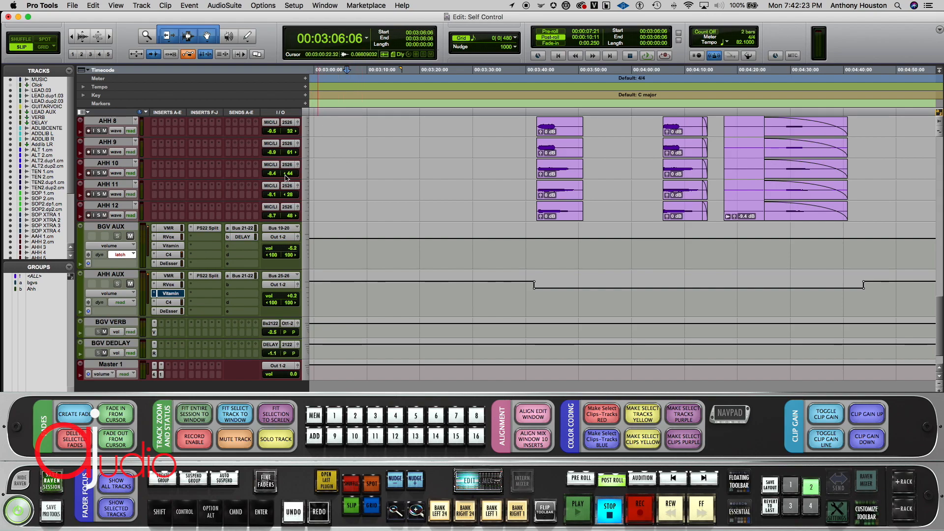
Step: Play from 00:03:06:06 and solo all the background vocal tracks from ALT 1 through AHH 12, checking their aux levels
key(space)
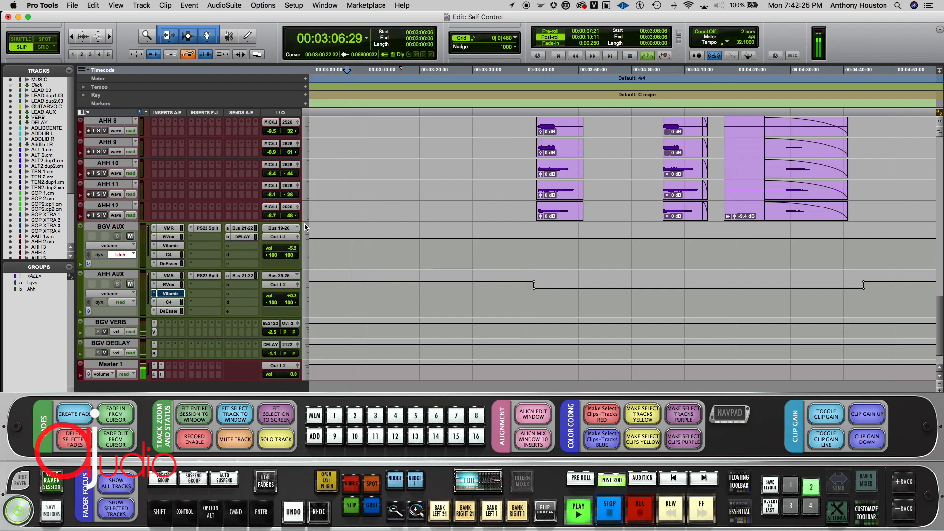
scroll(319, 216, up, 4)
scroll(319, 216, up, 2)
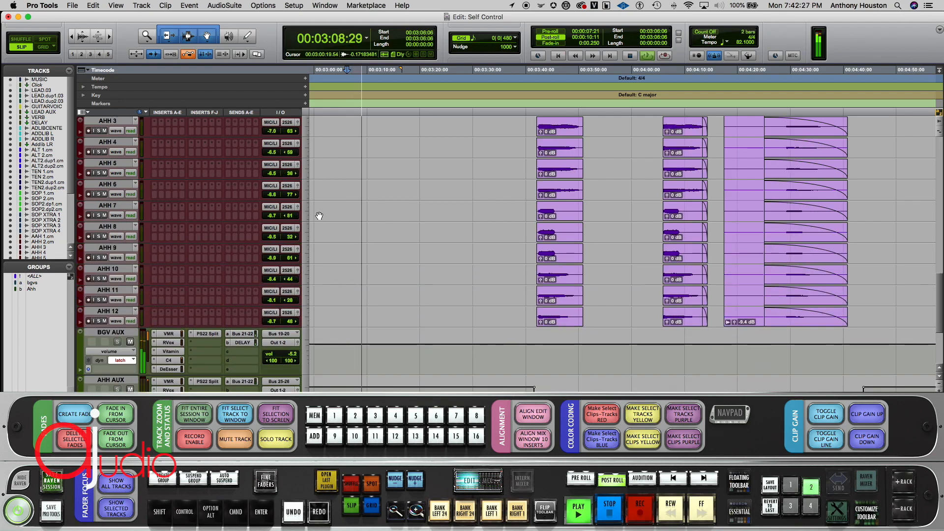
scroll(111, 315, up, 15)
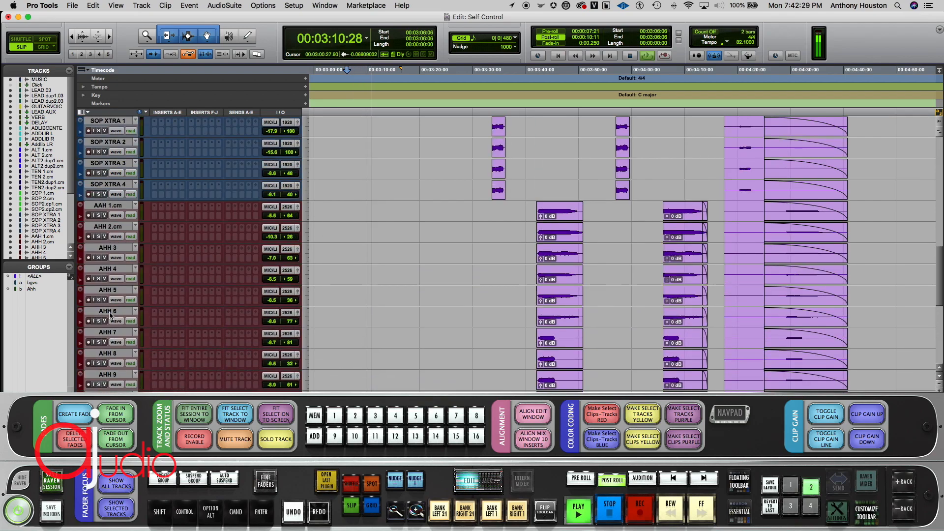
scroll(110, 315, up, 5)
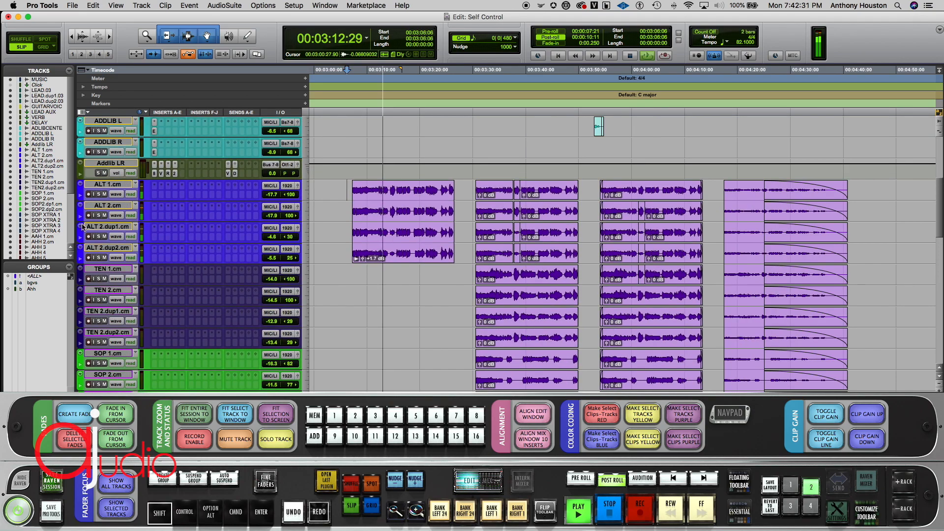
shift+click(97, 186)
alt+shift+click(98, 194)
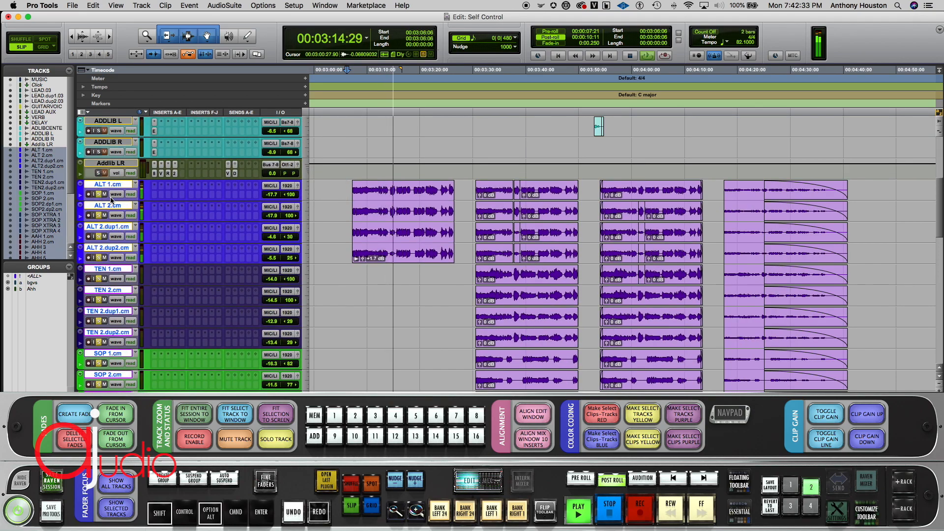
scroll(301, 201, down, 20)
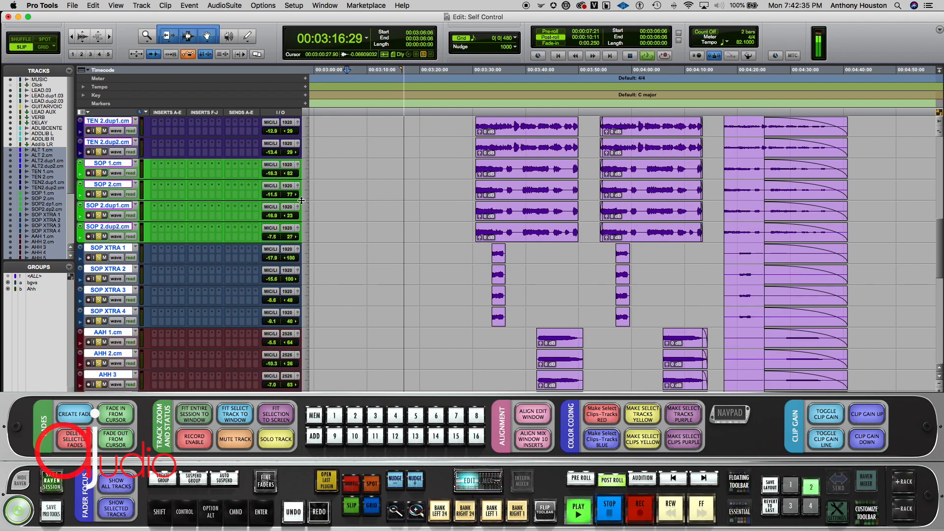
scroll(301, 200, down, 3)
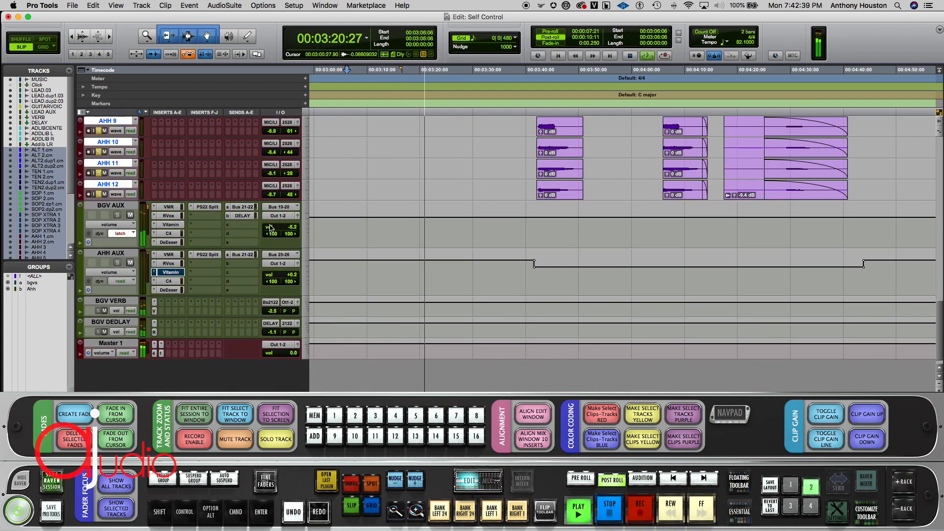
key(space)
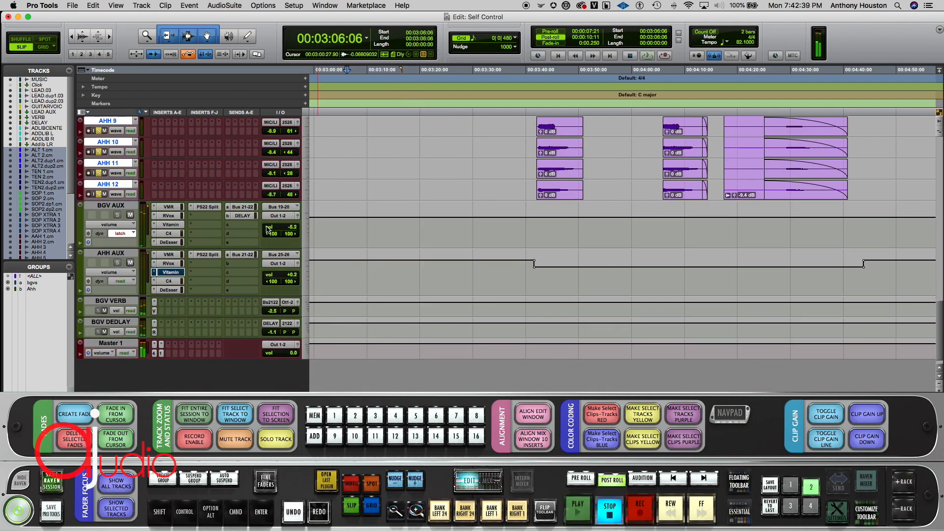
Step: Take AHH AUX's Vitamin insert out of bypass and open BGV AUX's Vitamin window clear of the insert slots
super+click(168, 272)
scroll(165, 235, up, 1)
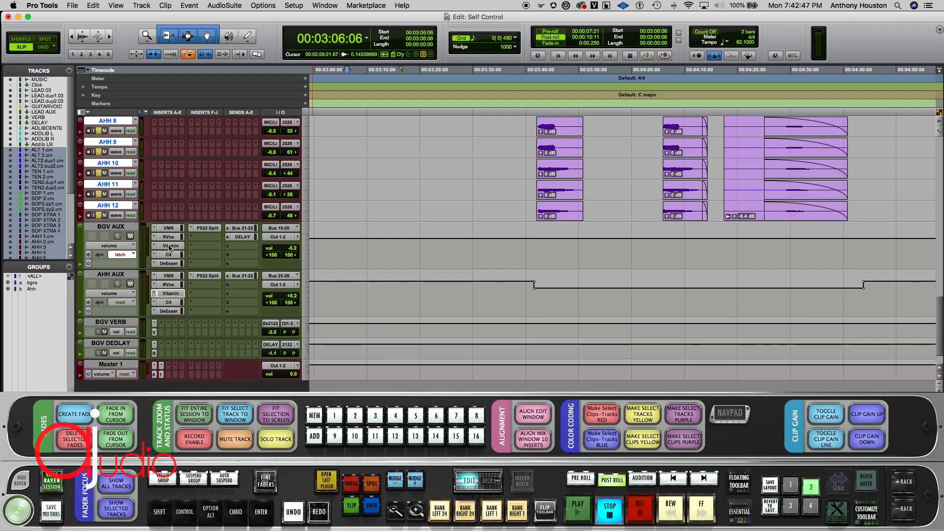
click(170, 246)
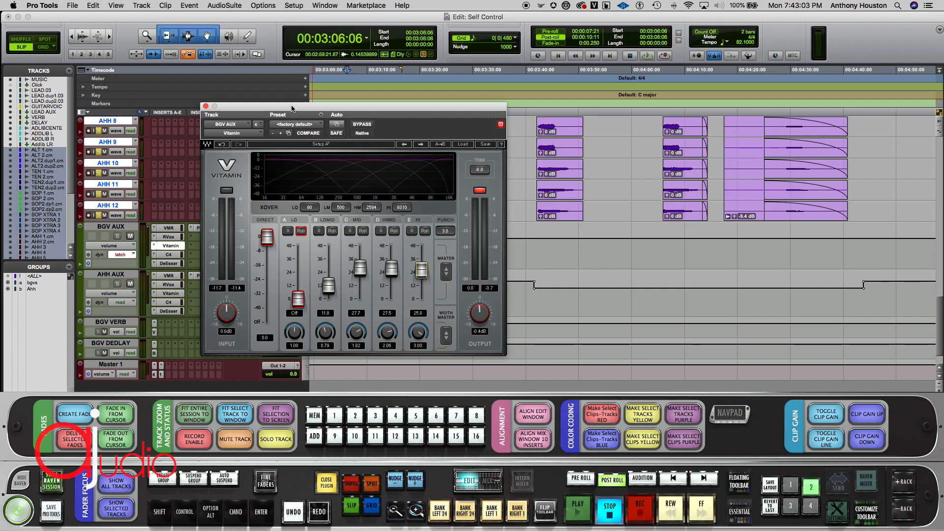
drag(296, 105, 390, 129)
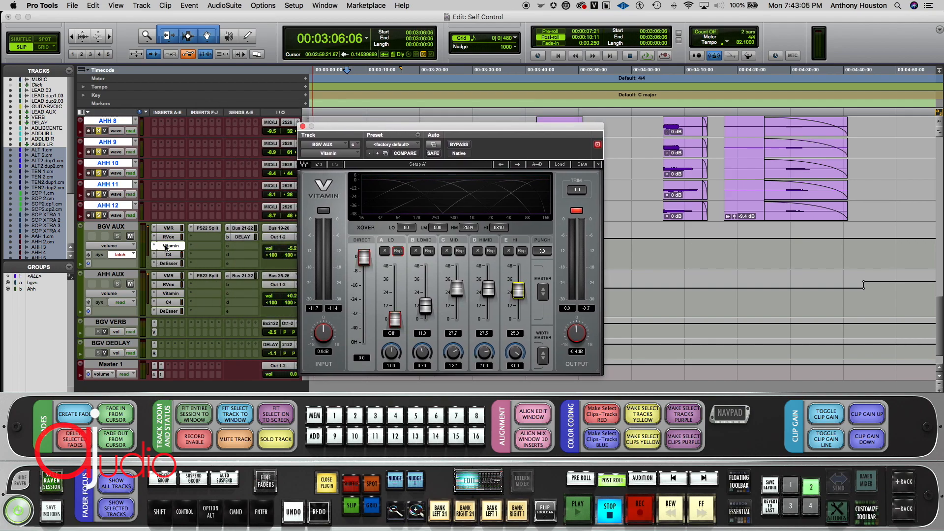
Step: Compare the soloed background vocals from 00:03:06:06 with BGV AUX's Vitamin bypassed and active
click(461, 145)
key(space)
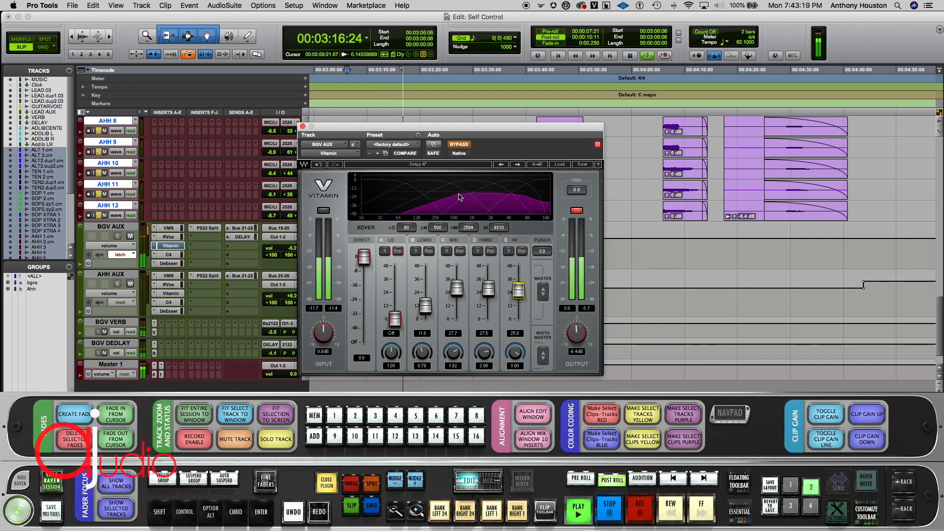
key(space)
click(459, 145)
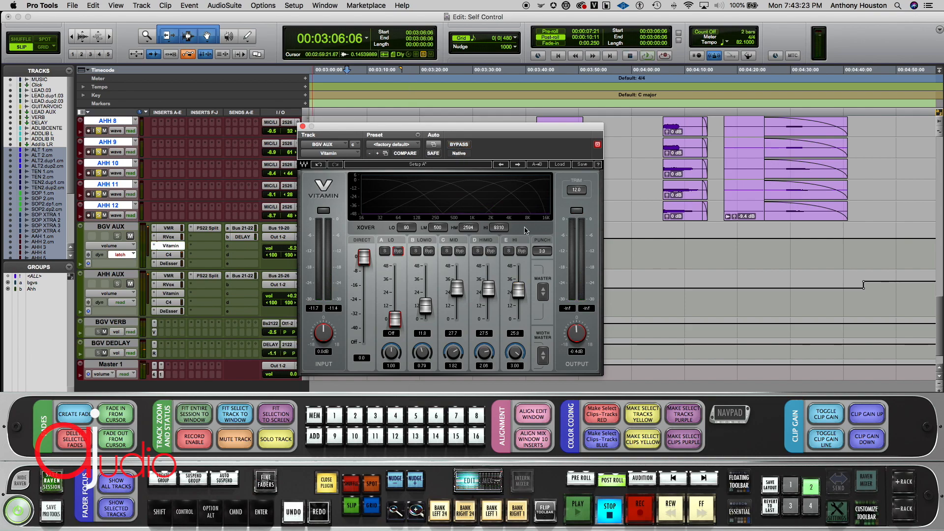
key(space)
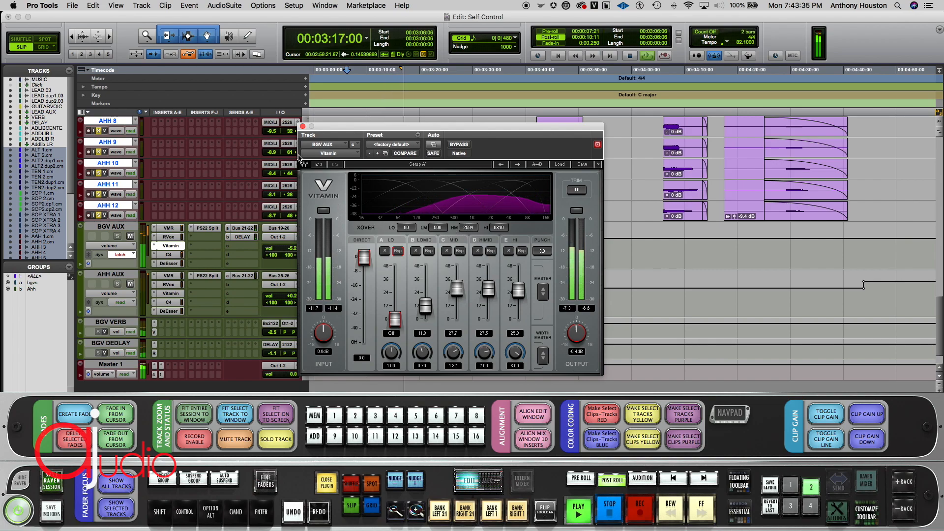
key(space)
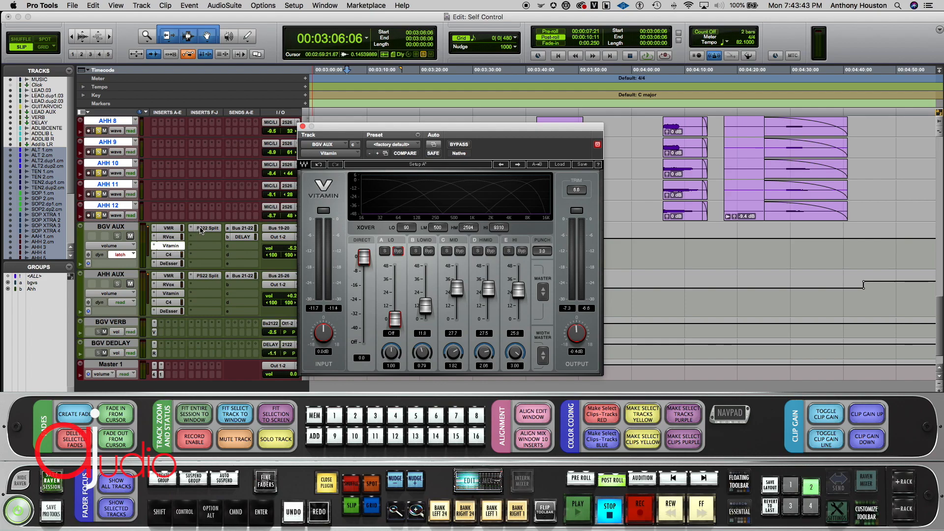
Step: Open BGV AUX's C4 multiband processor and play the background vocals through it from 00:03:06:06
click(173, 255)
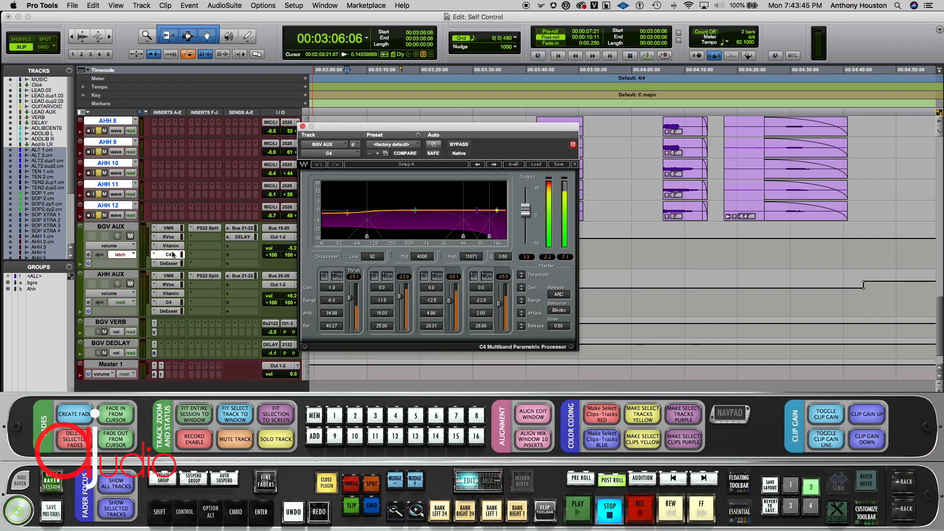
click(173, 255)
click(174, 256)
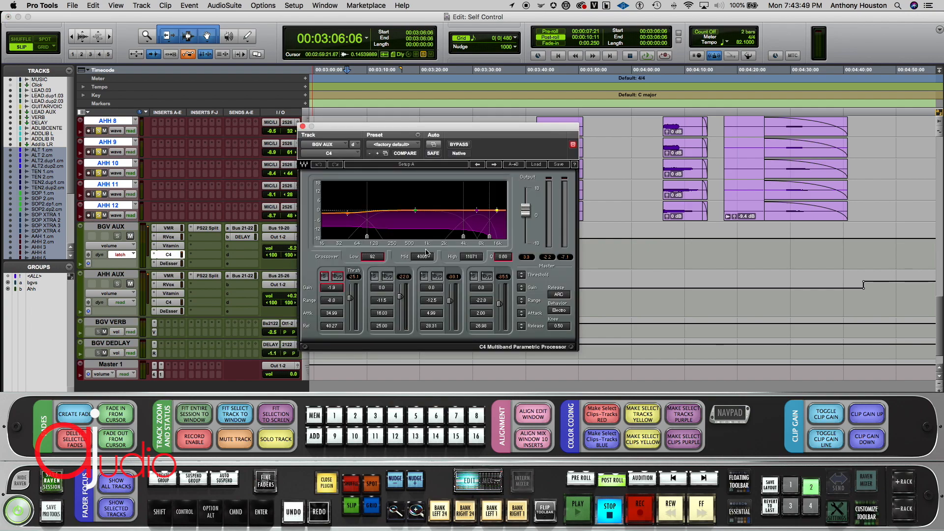
key(space)
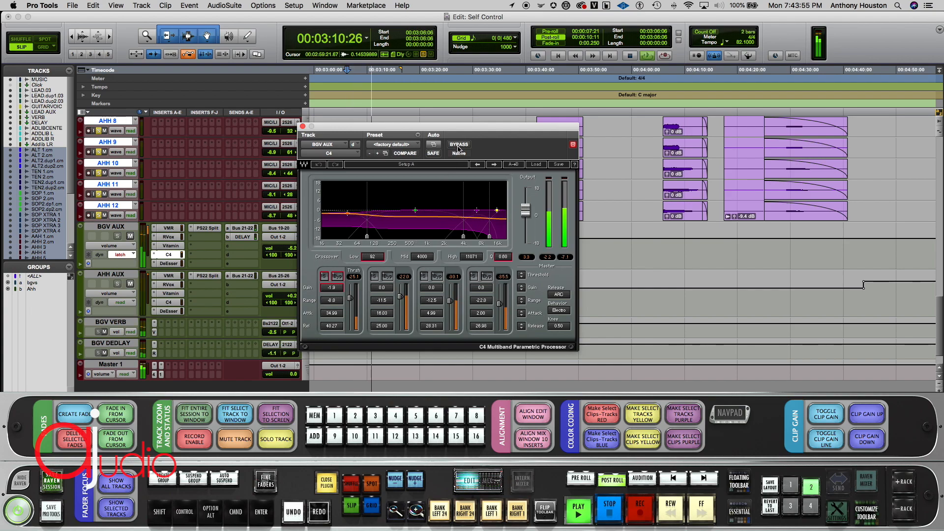
key(space)
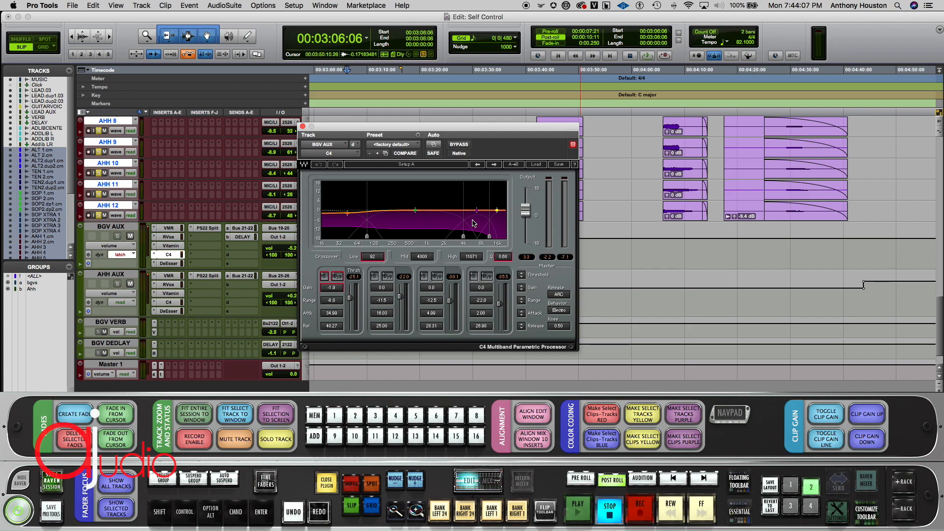
Step: Compare the background vocals with BGV AUX's C4 bypassed and active during playback, leaving it active
click(458, 144)
key(space)
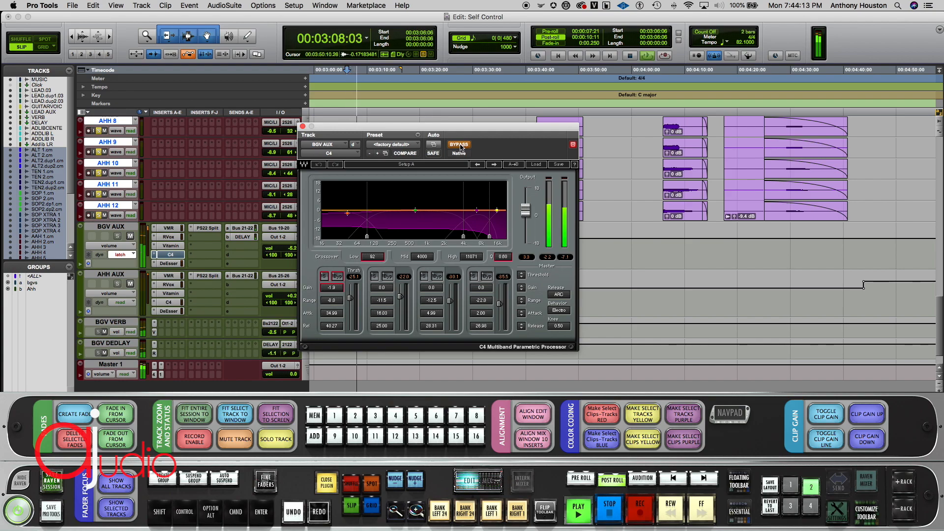
click(461, 146)
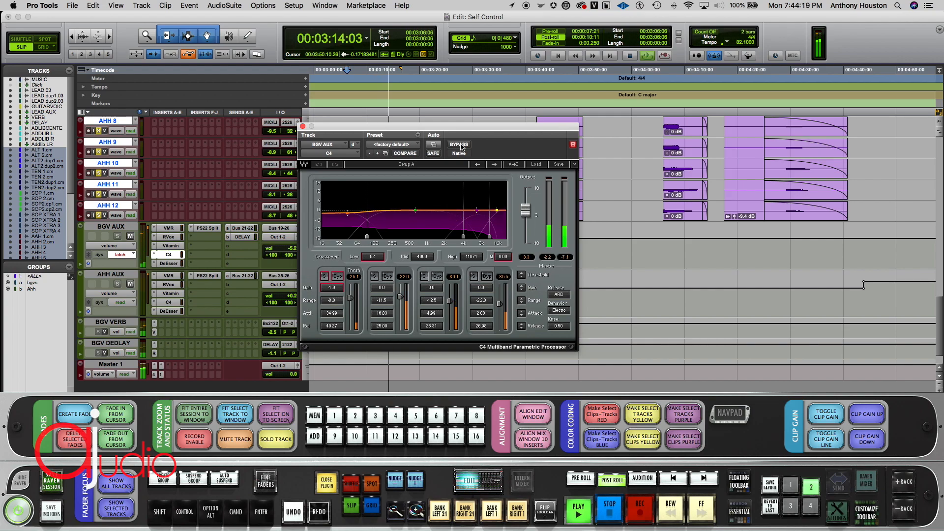
click(462, 146)
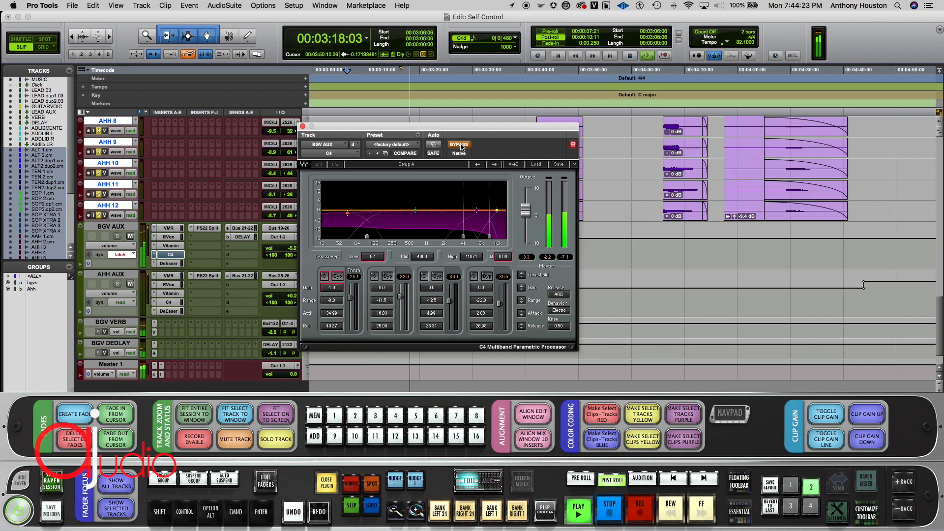
click(461, 146)
key(space)
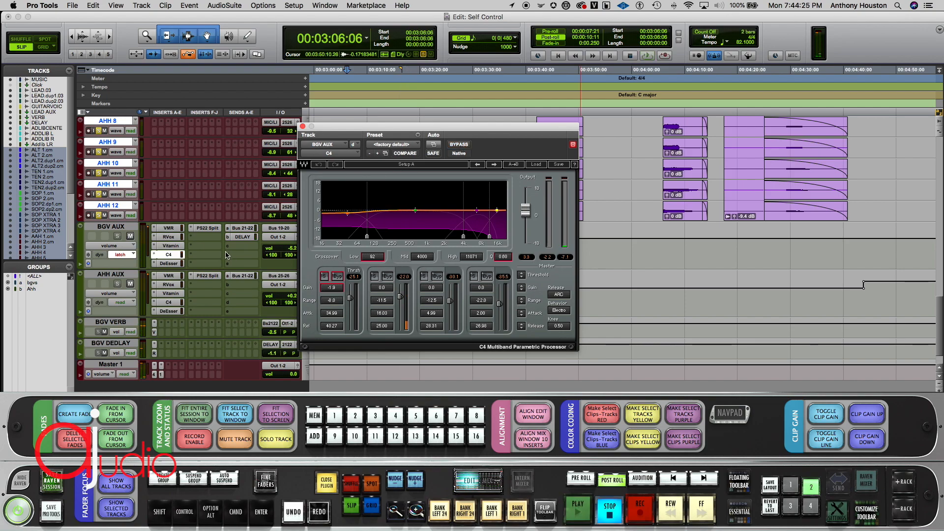
Step: Open BGV AUX's PS22 Split stereo insert, bypass it, and play the soloed background vocals from 00:03:06:06
click(208, 229)
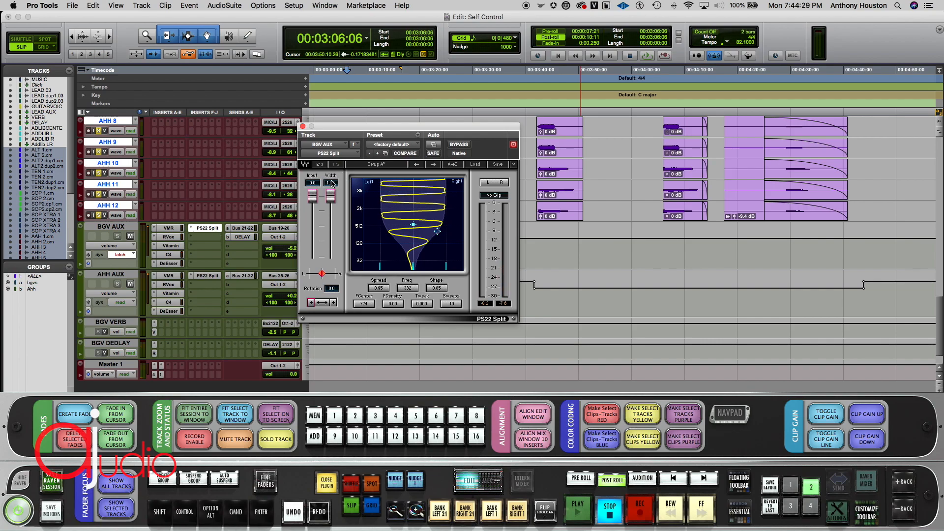
drag(345, 129, 352, 172)
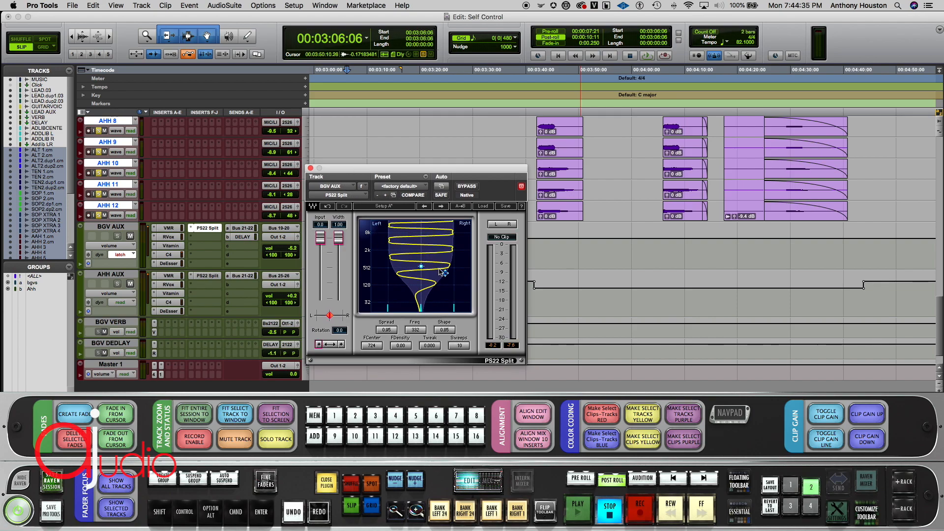
click(467, 186)
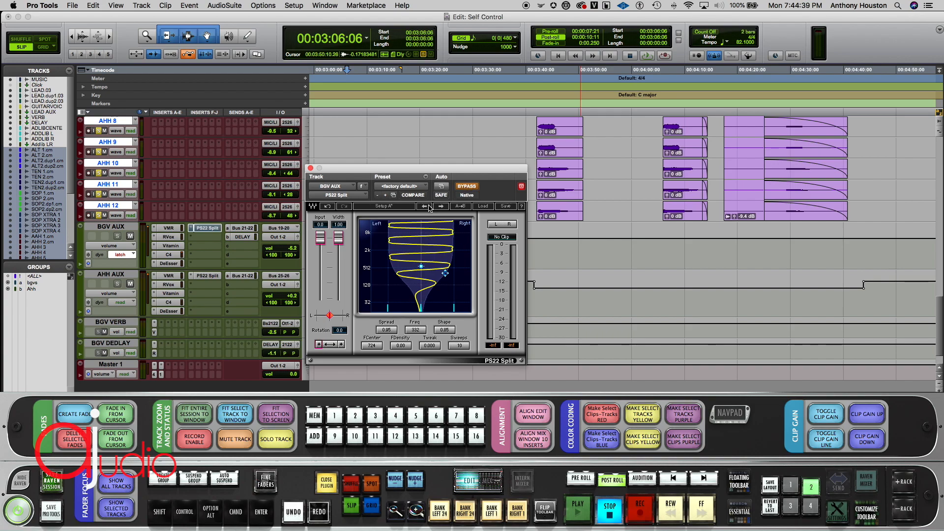
scroll(457, 145, up, 10)
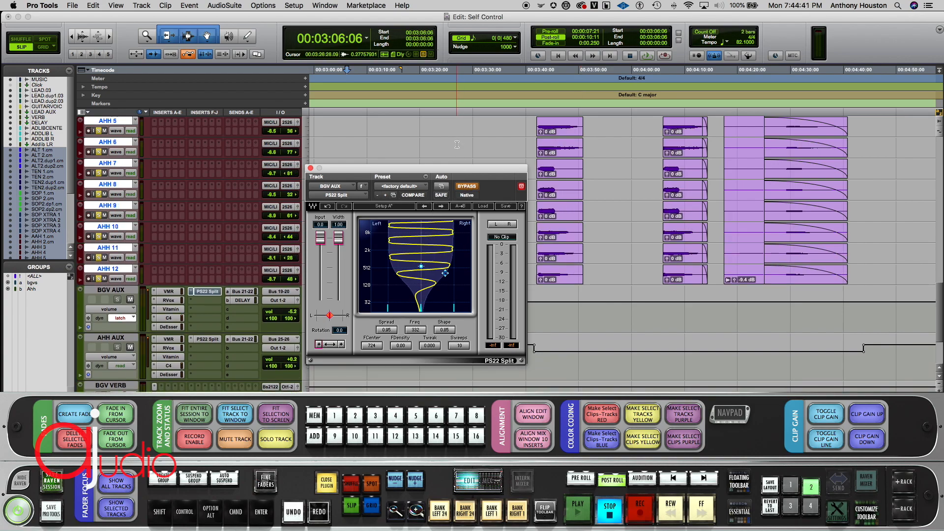
scroll(457, 139, up, 10)
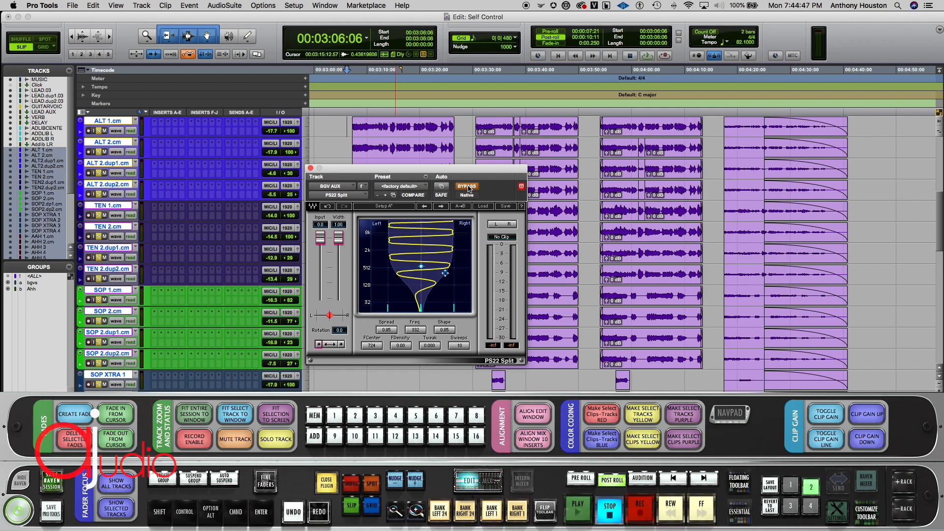
key(space)
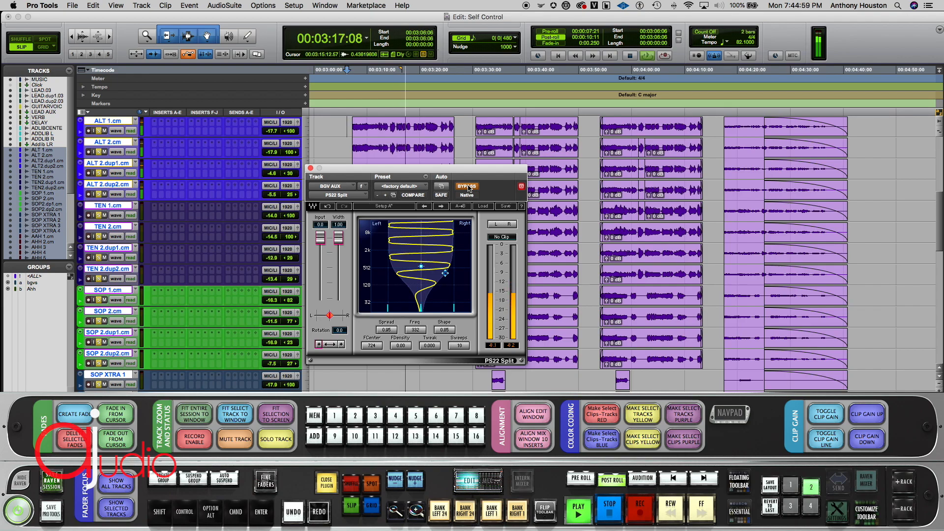
key(space)
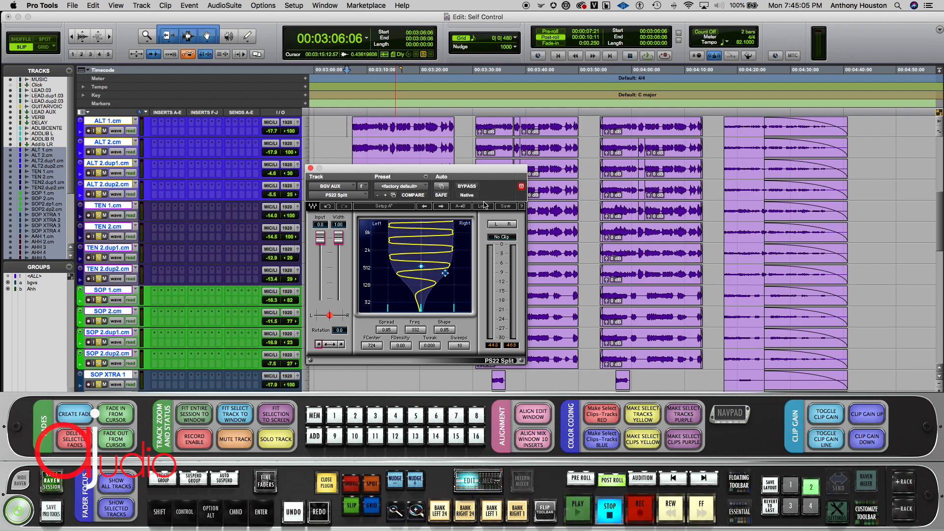
Step: Play the background vocals again with PS22 Split active, close its window, and stop playback
key(space)
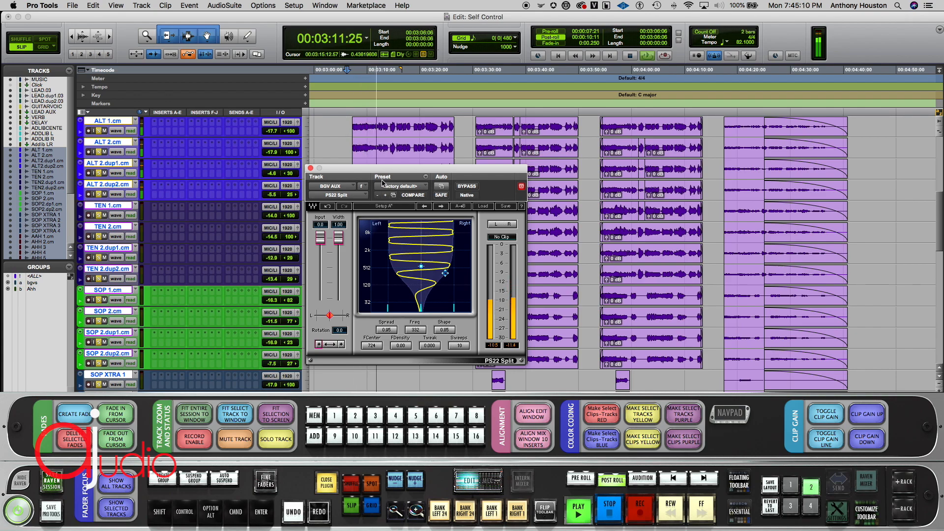
click(310, 168)
key(space)
scroll(265, 199, down, 1)
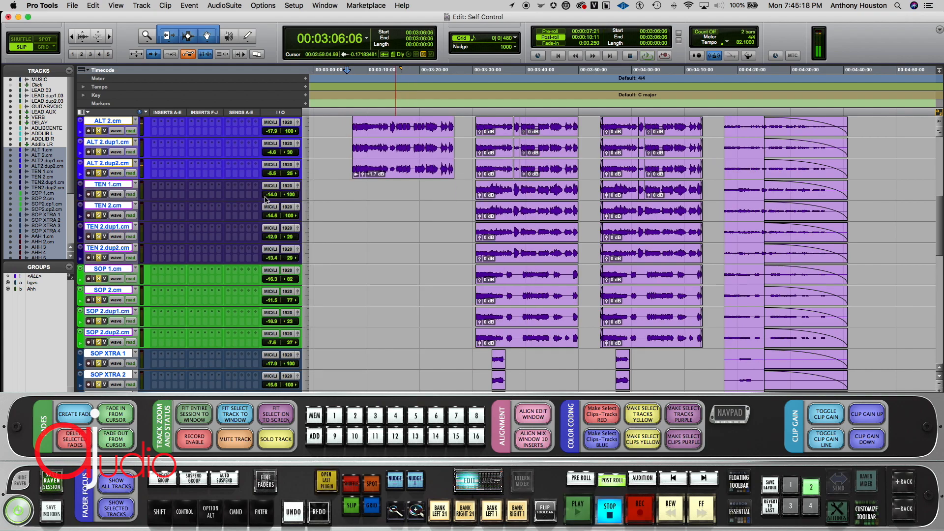
Step: Look through the tenor, soprano and Ahh background vocal tracks down to the aux, reverb and delay tracks
scroll(265, 200, down, 10)
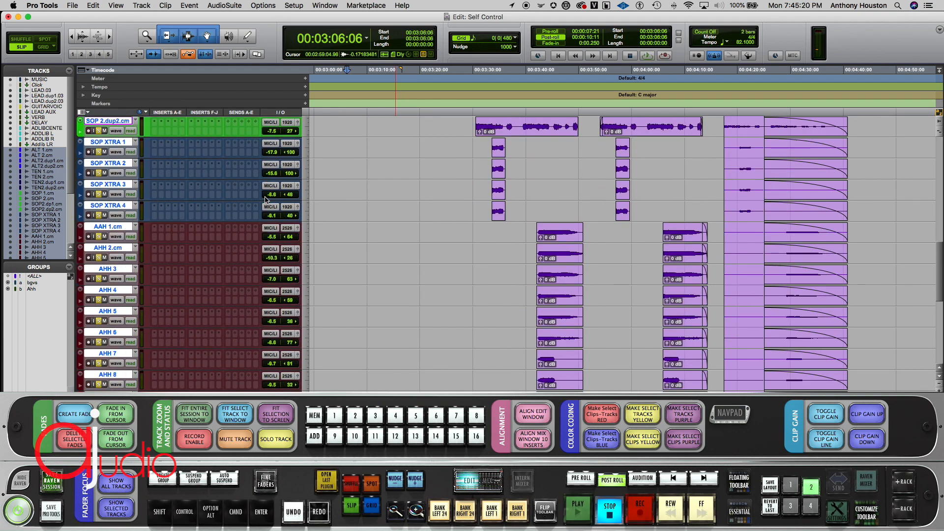
scroll(266, 199, down, 6)
scroll(265, 199, up, 9)
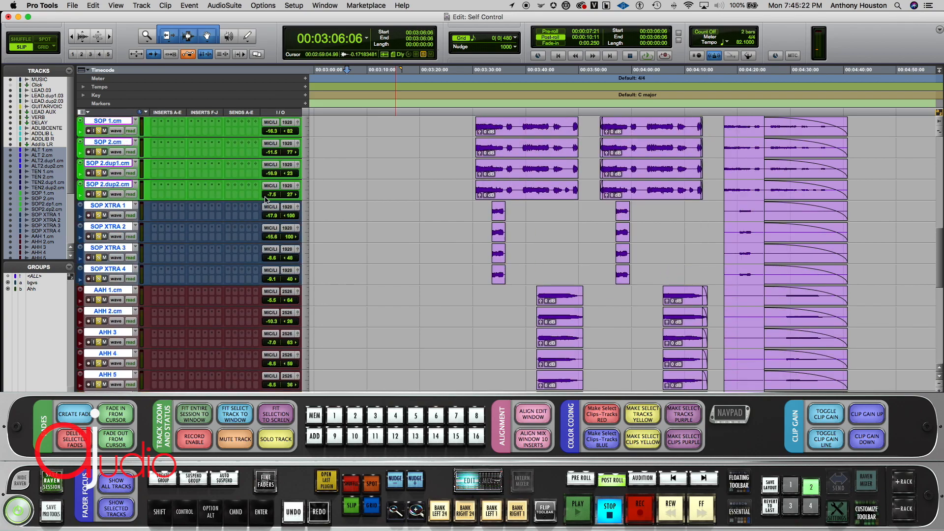
scroll(265, 200, up, 4)
scroll(266, 199, down, 4)
scroll(447, 221, up, 4)
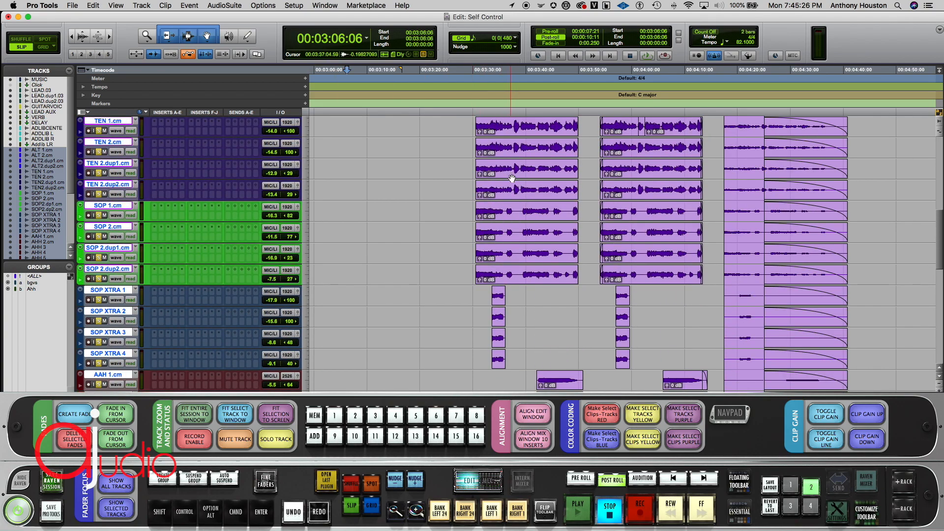
scroll(286, 223, down, 16)
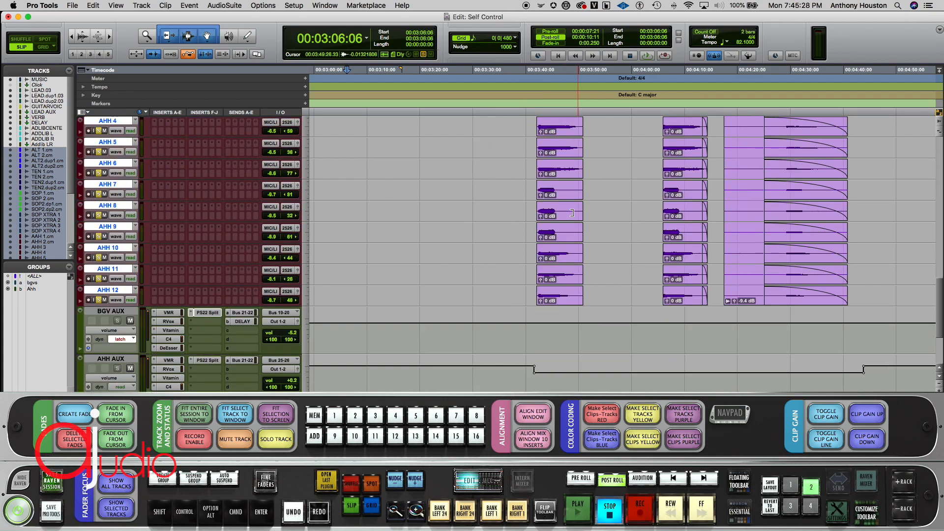
scroll(121, 307, down, 4)
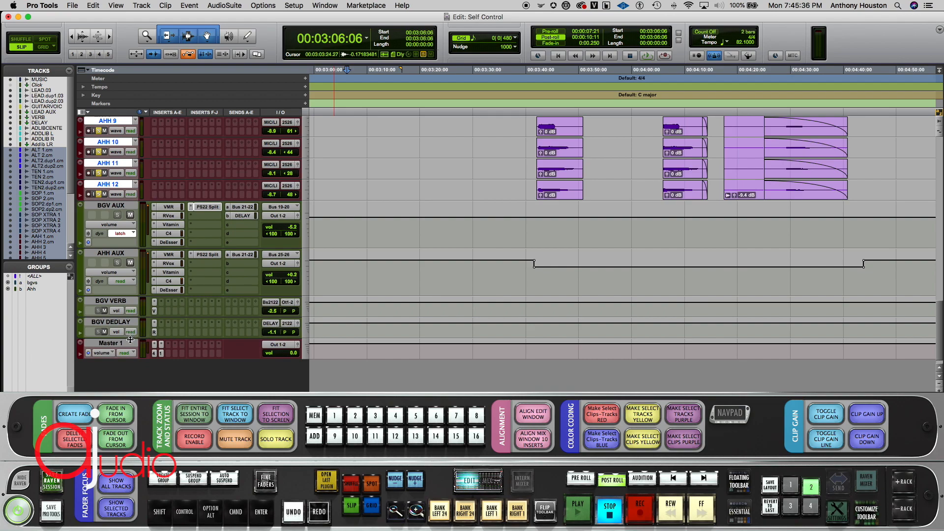
Step: Enlarge the BGV DEDLAY and BGV VERB tracks and inspect their Repeater and VerbSuite Classics inserts, closing the plug-in window
drag(130, 339, 130, 343)
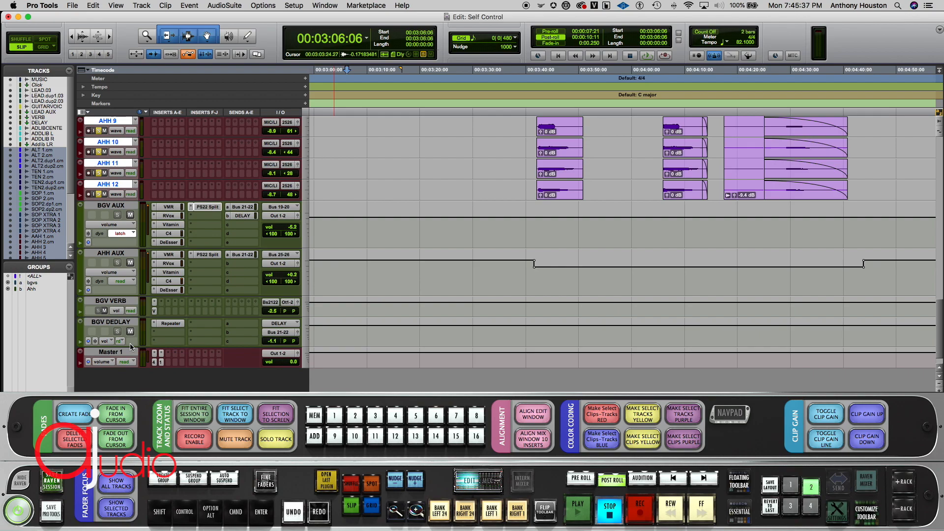
click(171, 324)
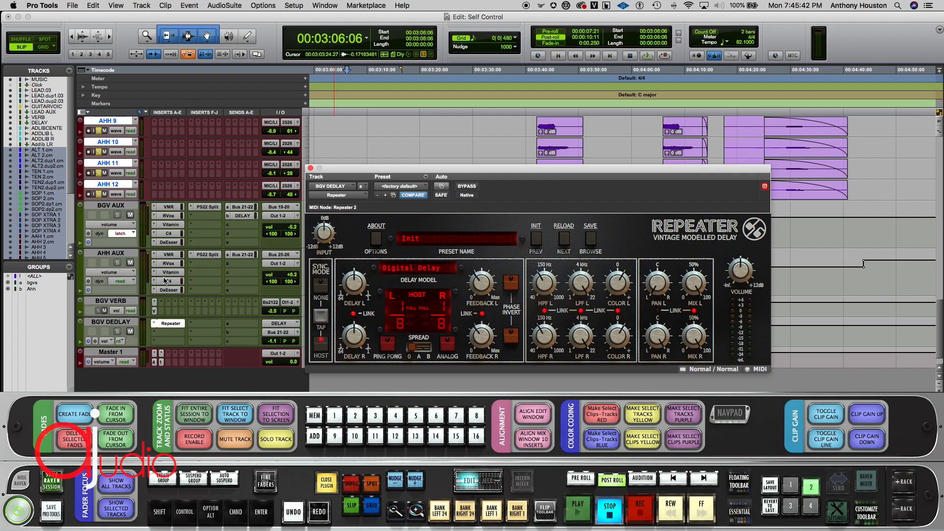
click(155, 311)
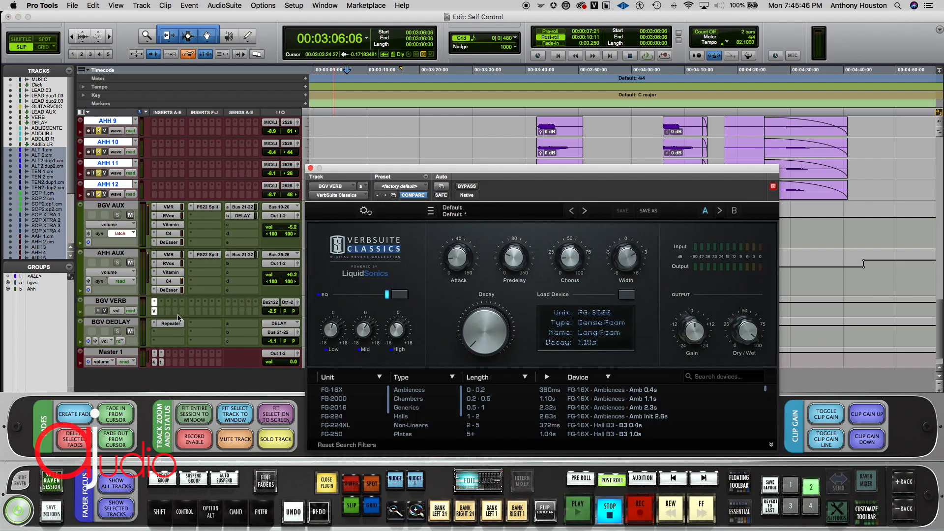
drag(174, 316, 174, 331)
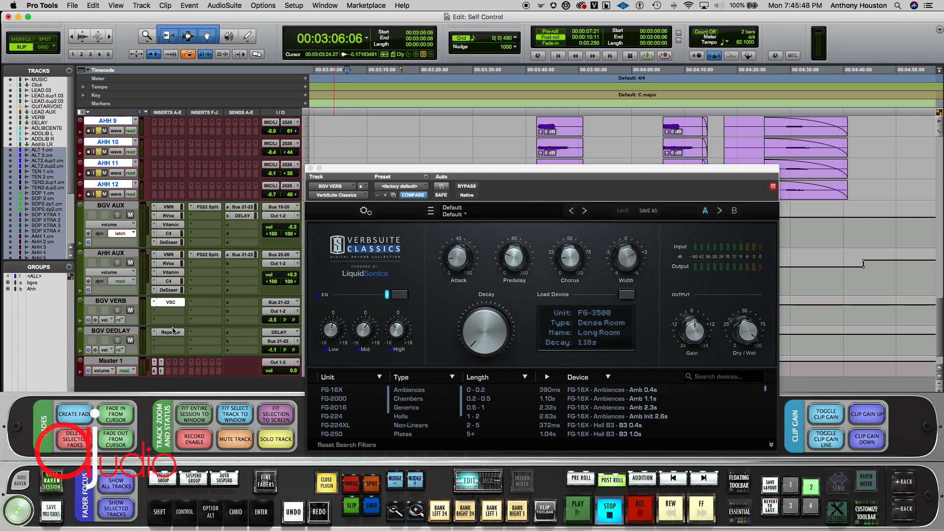
click(309, 169)
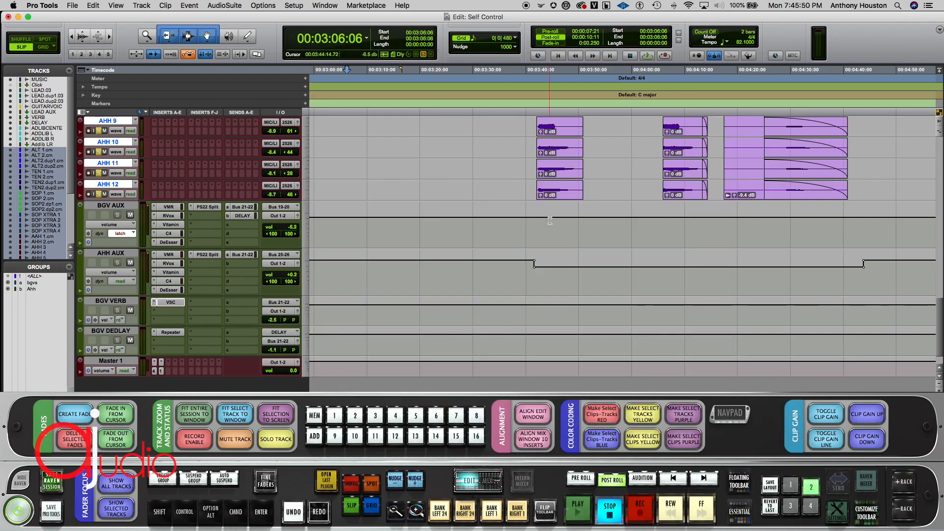
Step: Play the soloed background vocals from 00:03:30:02, where all the alto, tenor and soprano clips begin, and stop playback
scroll(550, 221, up, 12)
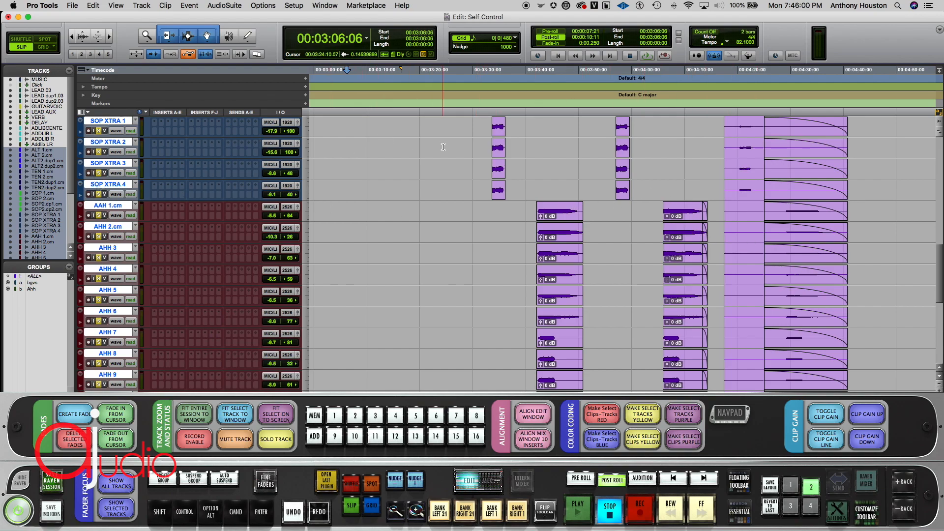
scroll(443, 147, up, 10)
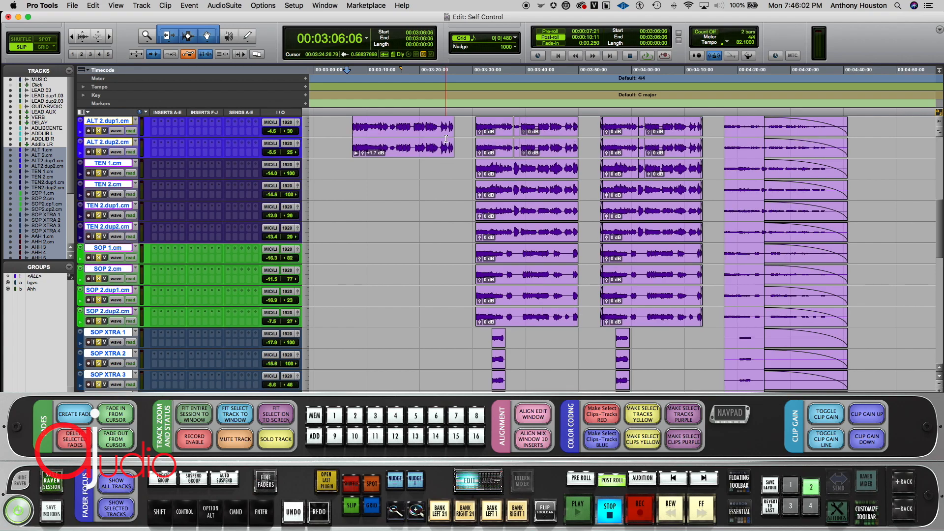
scroll(447, 139, up, 2)
click(474, 113)
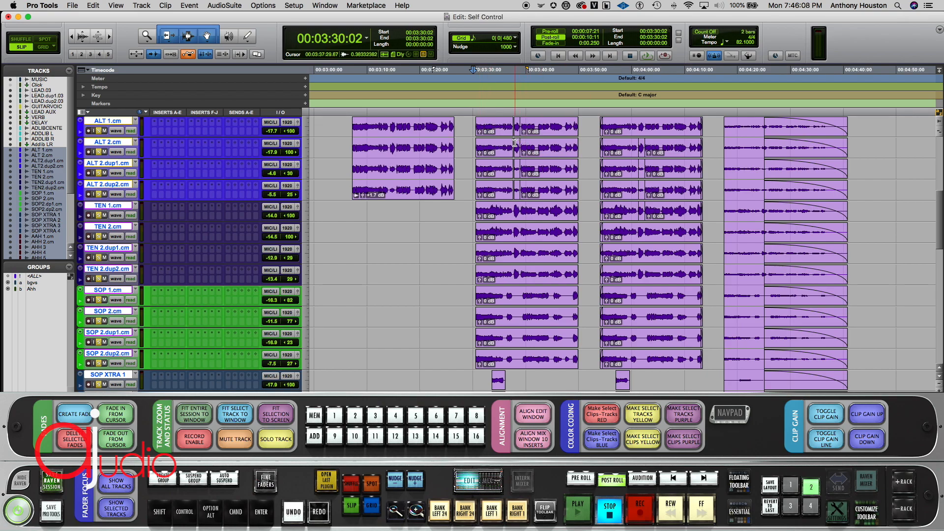
key(space)
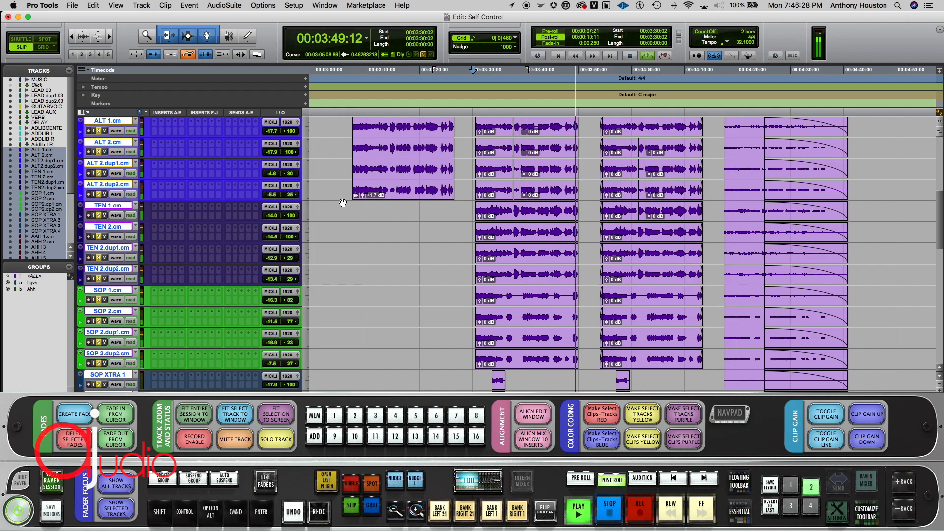
key(space)
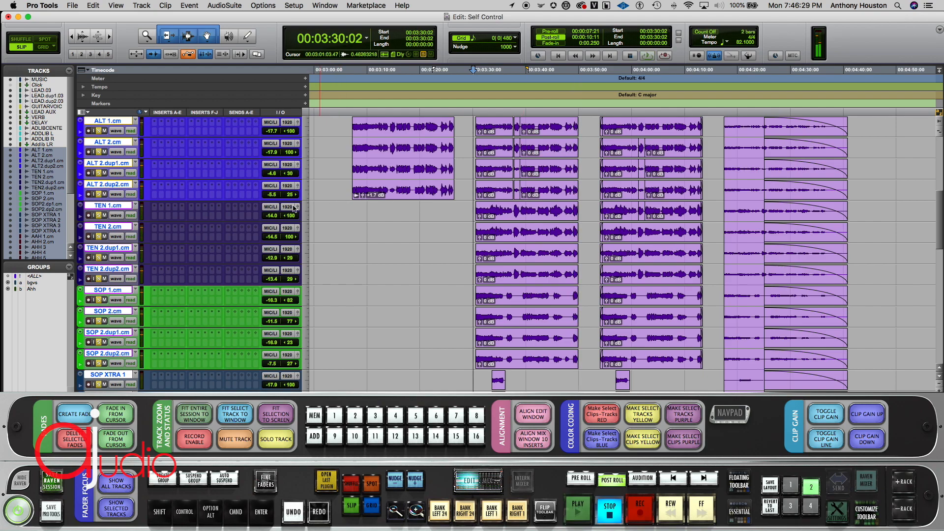
Step: Unsolo the background vocal tracks and play the full mix from 00:03:06:17
alt+shift+click(99, 237)
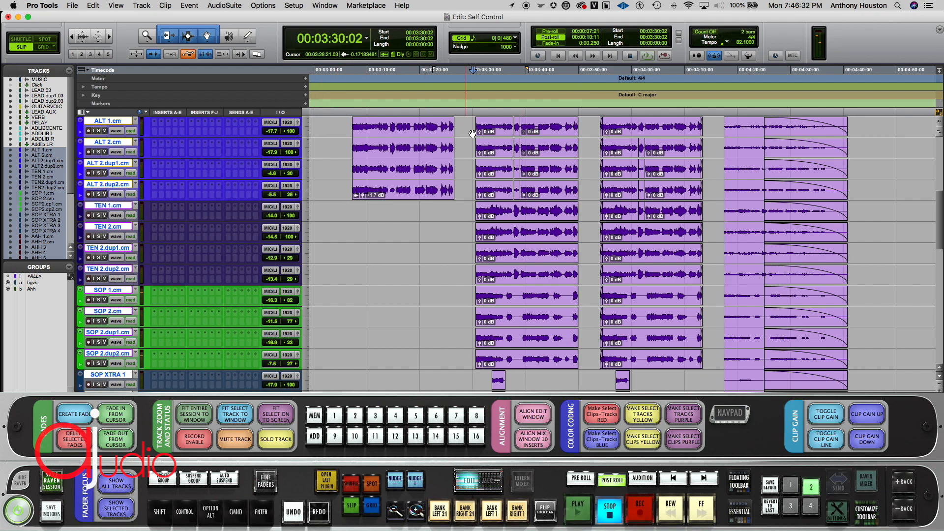
click(350, 116)
key(space)
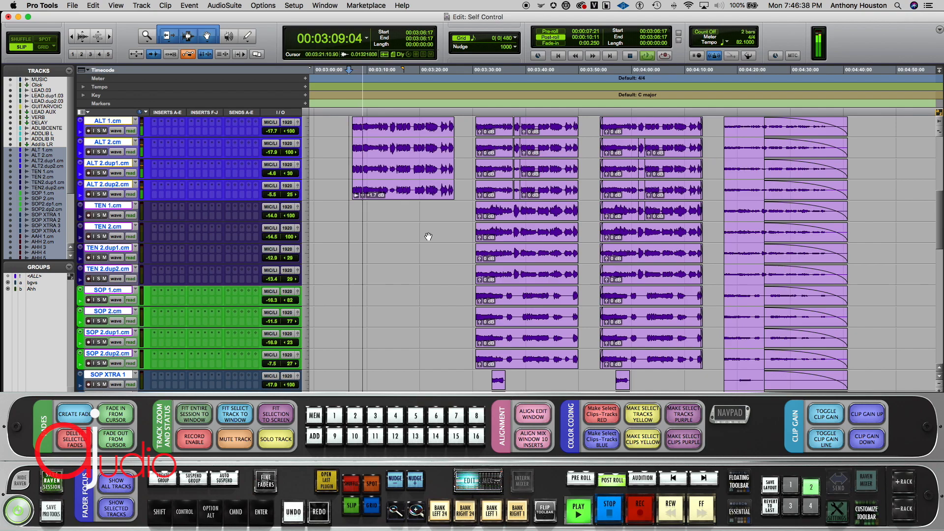
Step: Inspect BGV AUX's Virtual Mix Rack insert while the full mix plays, close its window, and stop playback
key(r)
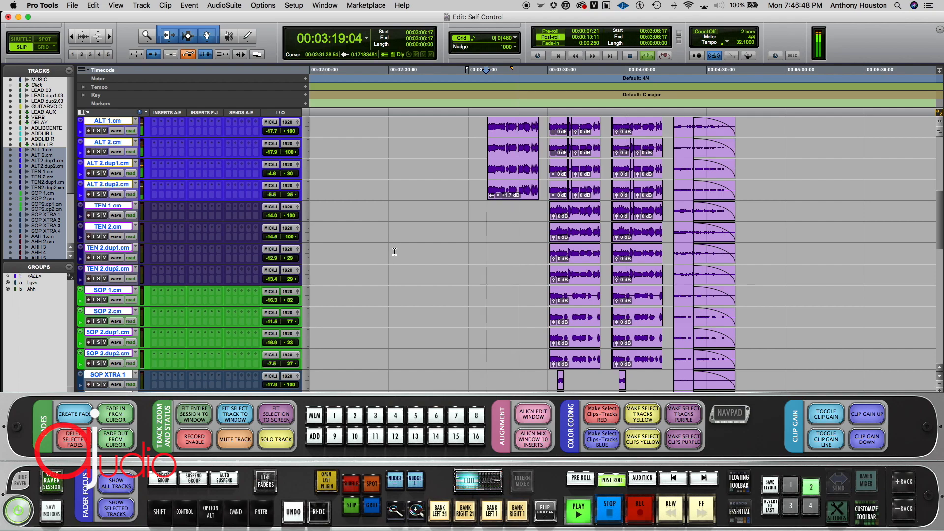
scroll(400, 249, down, 15)
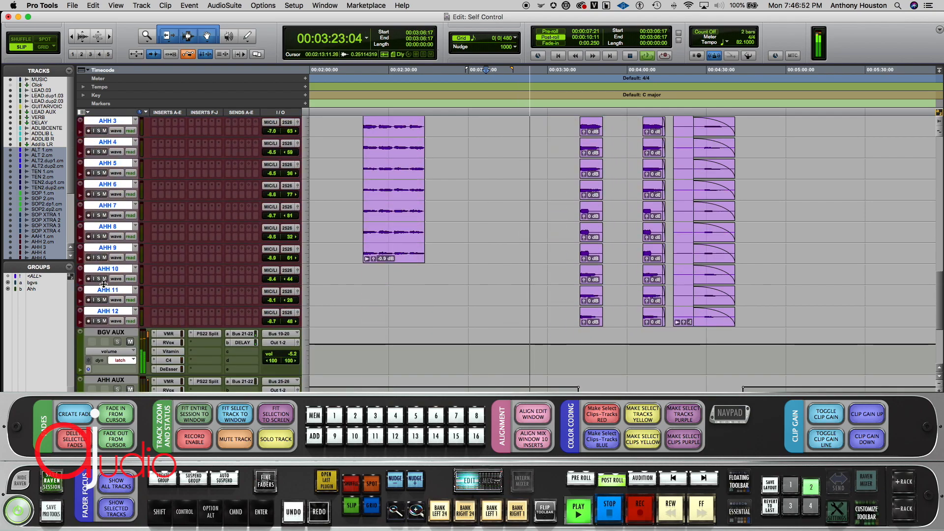
scroll(170, 295, down, 3)
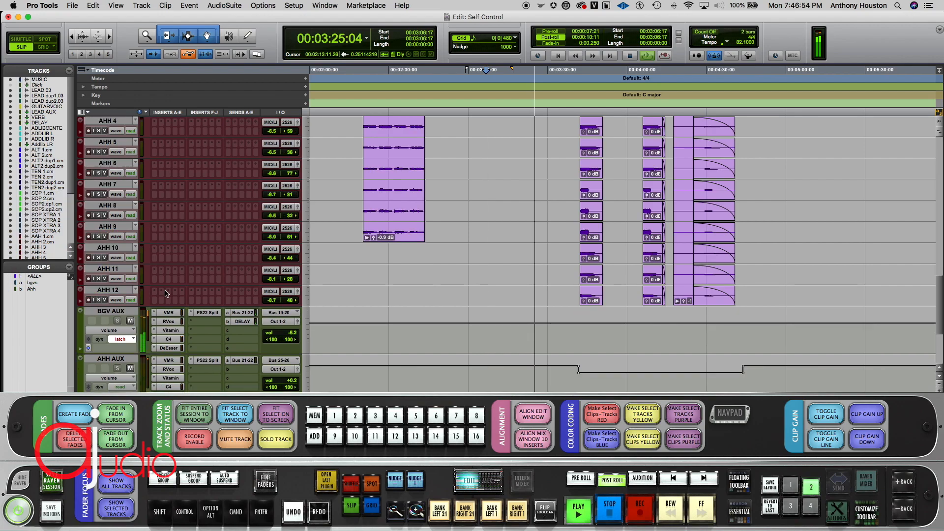
scroll(170, 295, down, 1)
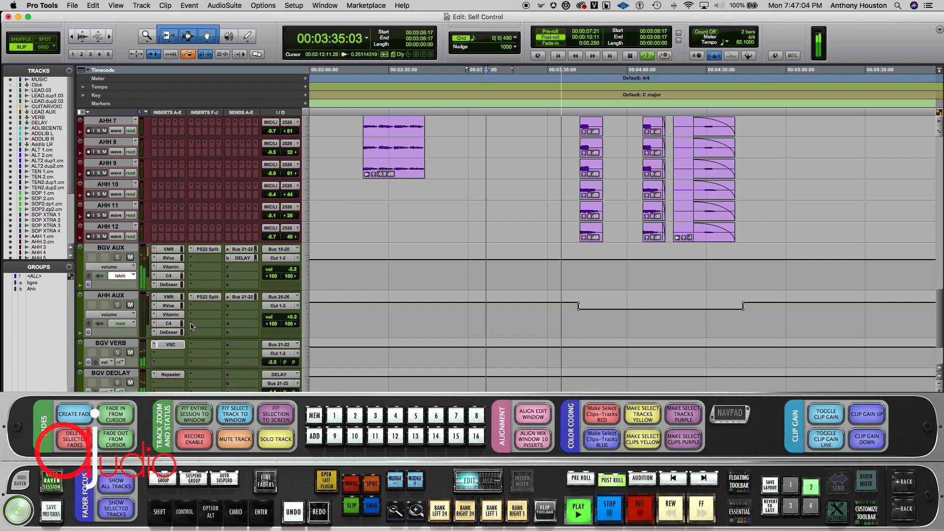
scroll(195, 324, down, 2)
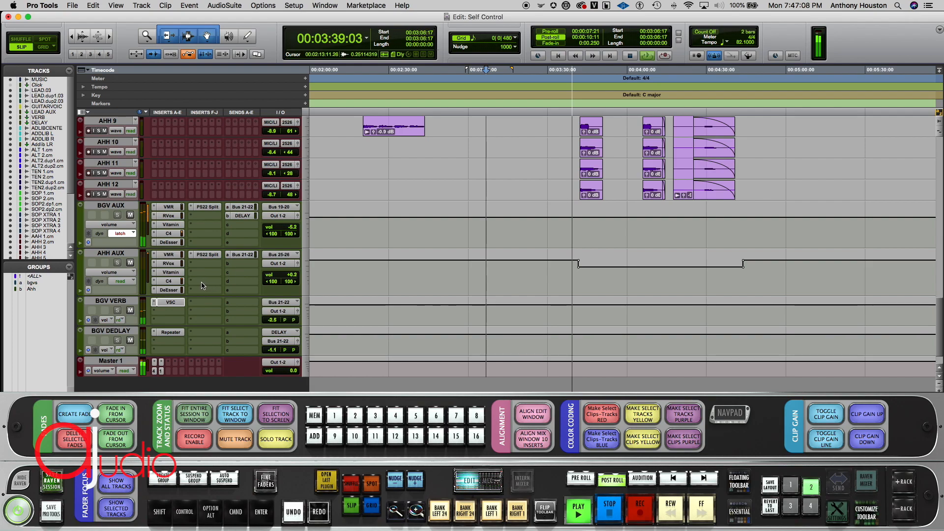
scroll(181, 278, up, 2)
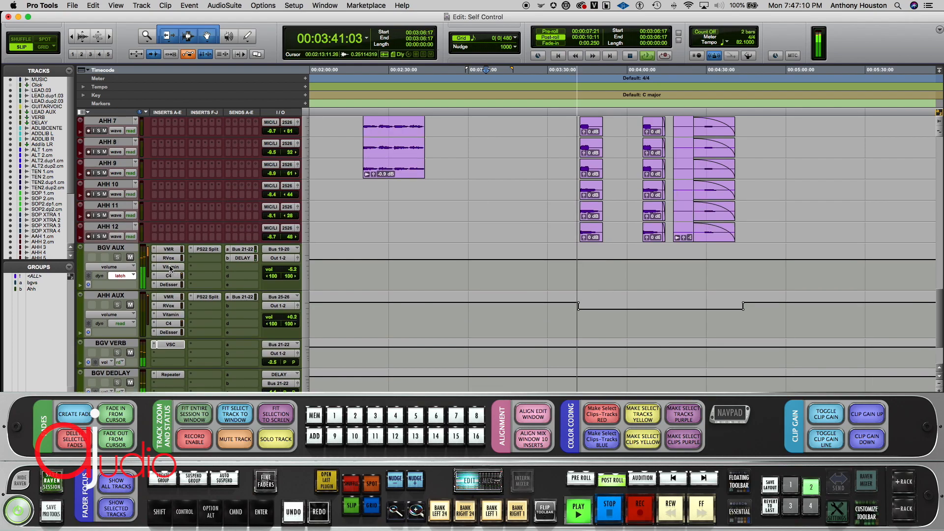
click(169, 250)
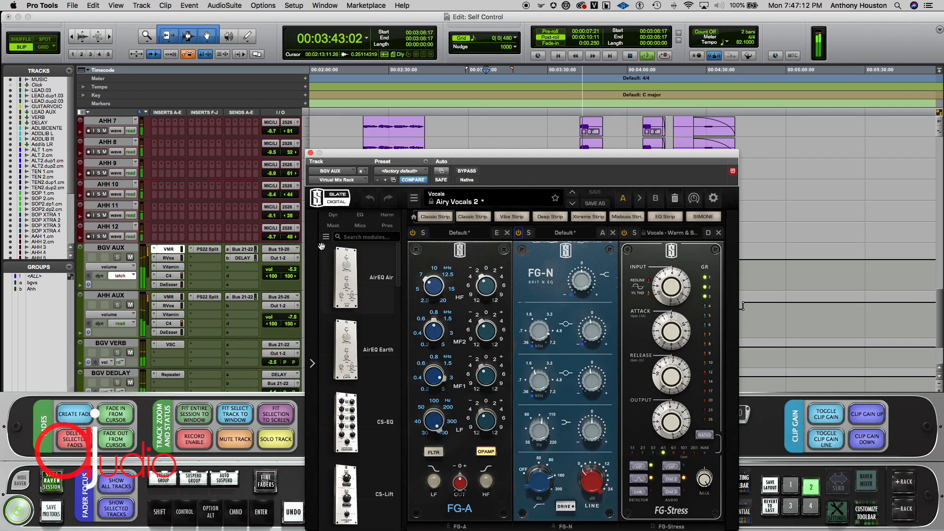
drag(353, 157, 338, 115)
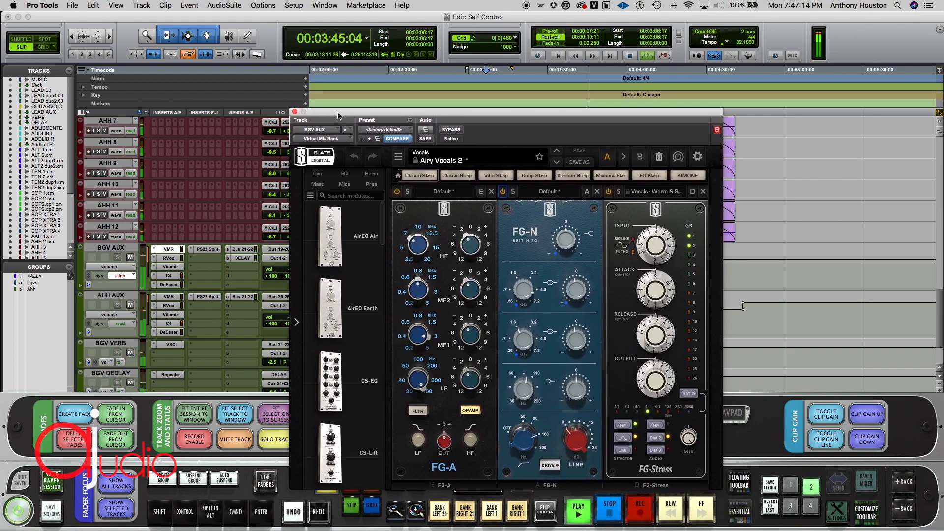
click(295, 113)
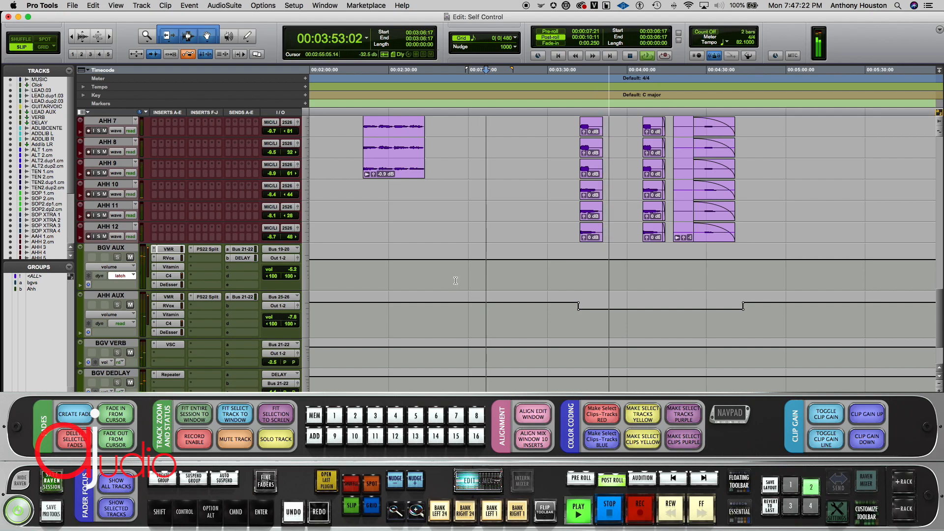
key(space)
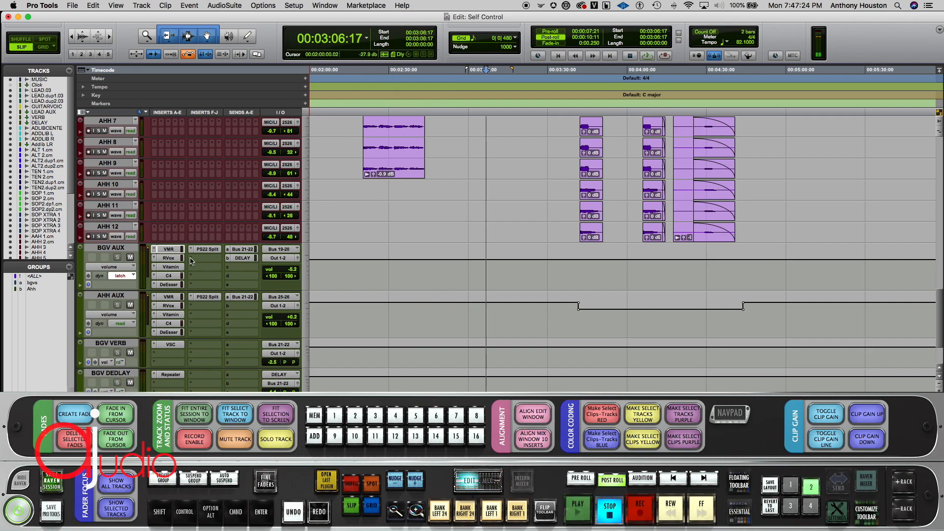
Step: Shrink all tracks to a compact height showing the whole arrangement, and place the playback cursor at 00:00:27:14
drag(136, 242, 142, 182)
key(r)
key(r)
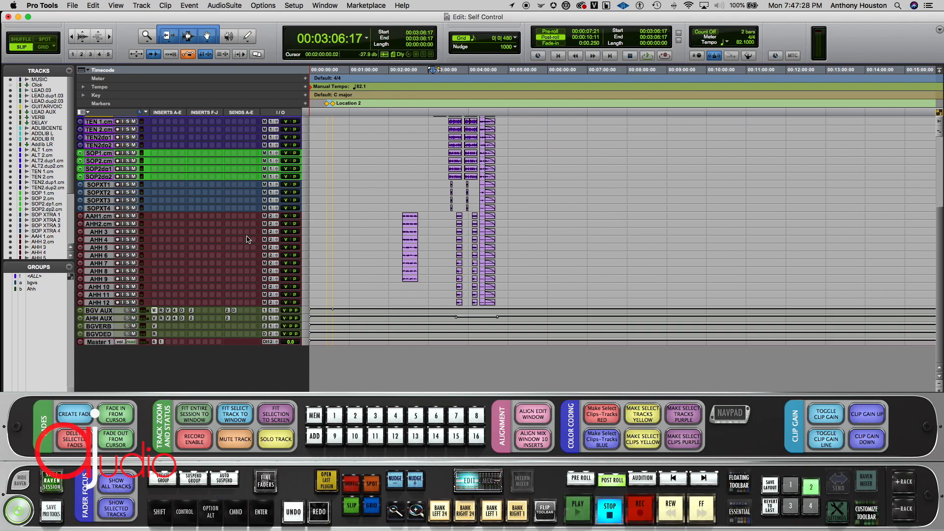
scroll(338, 289, up, 8)
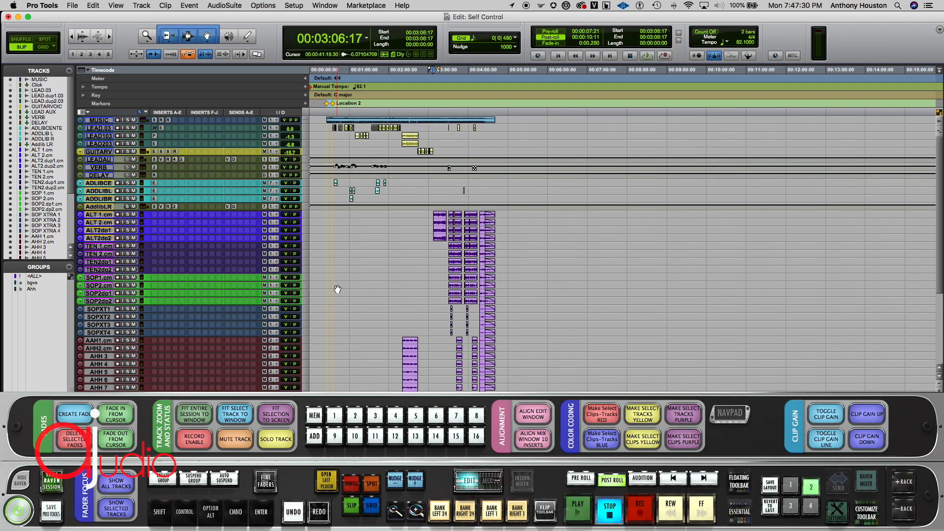
click(327, 118)
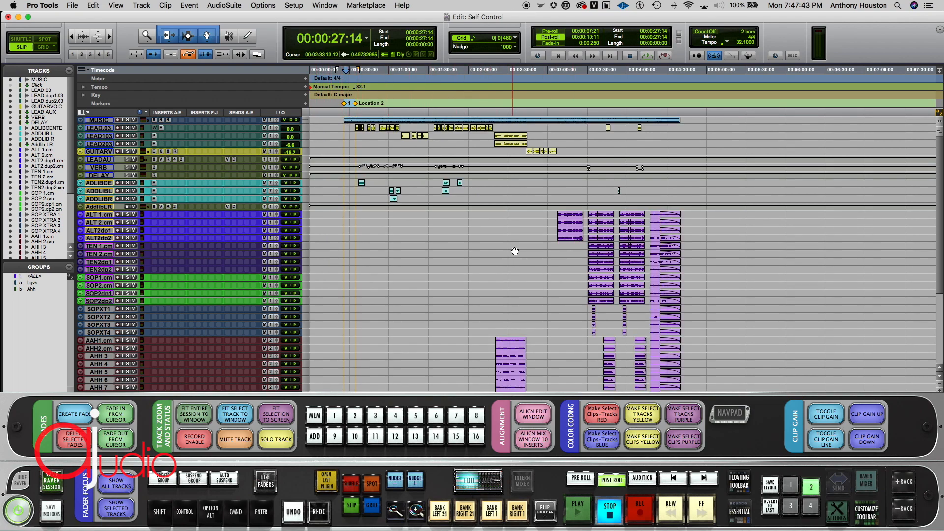
scroll(515, 252, down, 10)
scroll(515, 249, up, 9)
scroll(516, 245, up, 1)
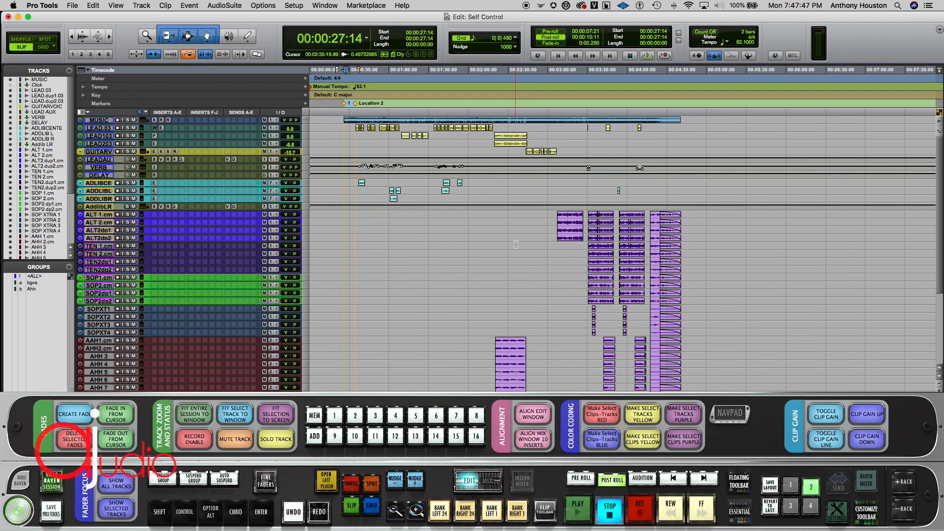